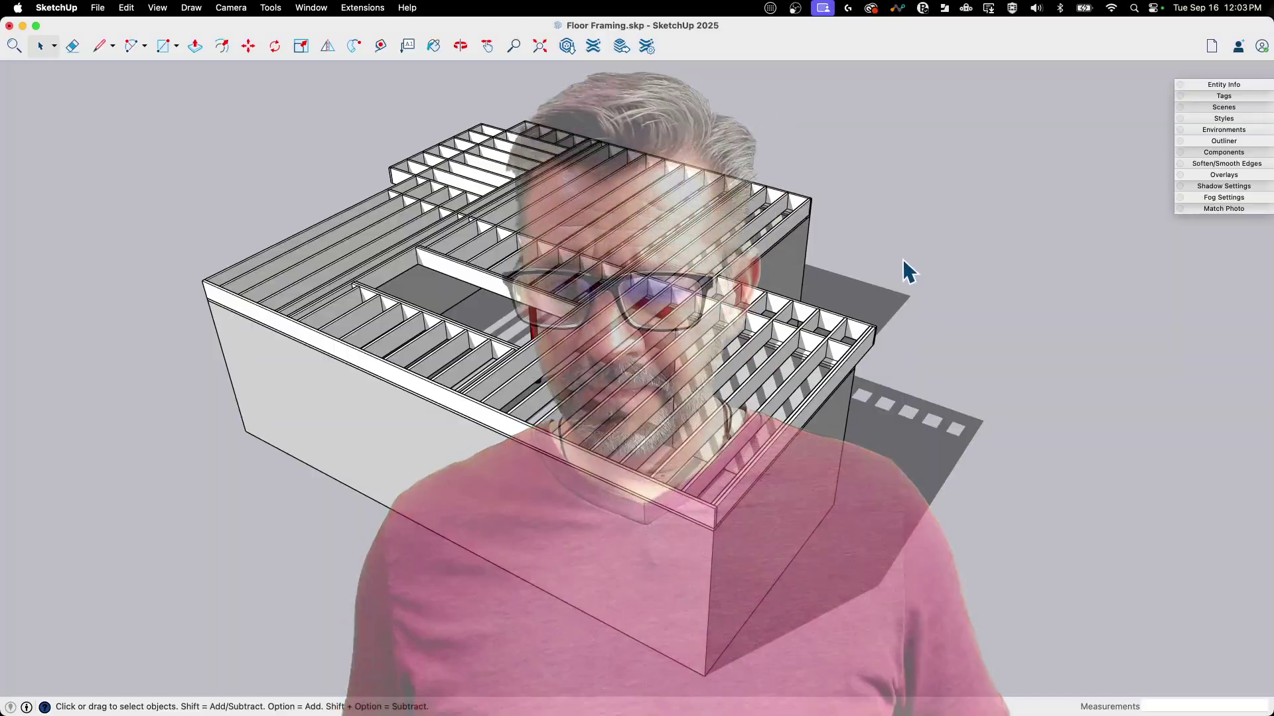
# Step: Draw a ground rectangle about 13 ft by 16 ft 7 in beside the floor framing and make it a group
pyautogui.scroll(-10, 890, 232)
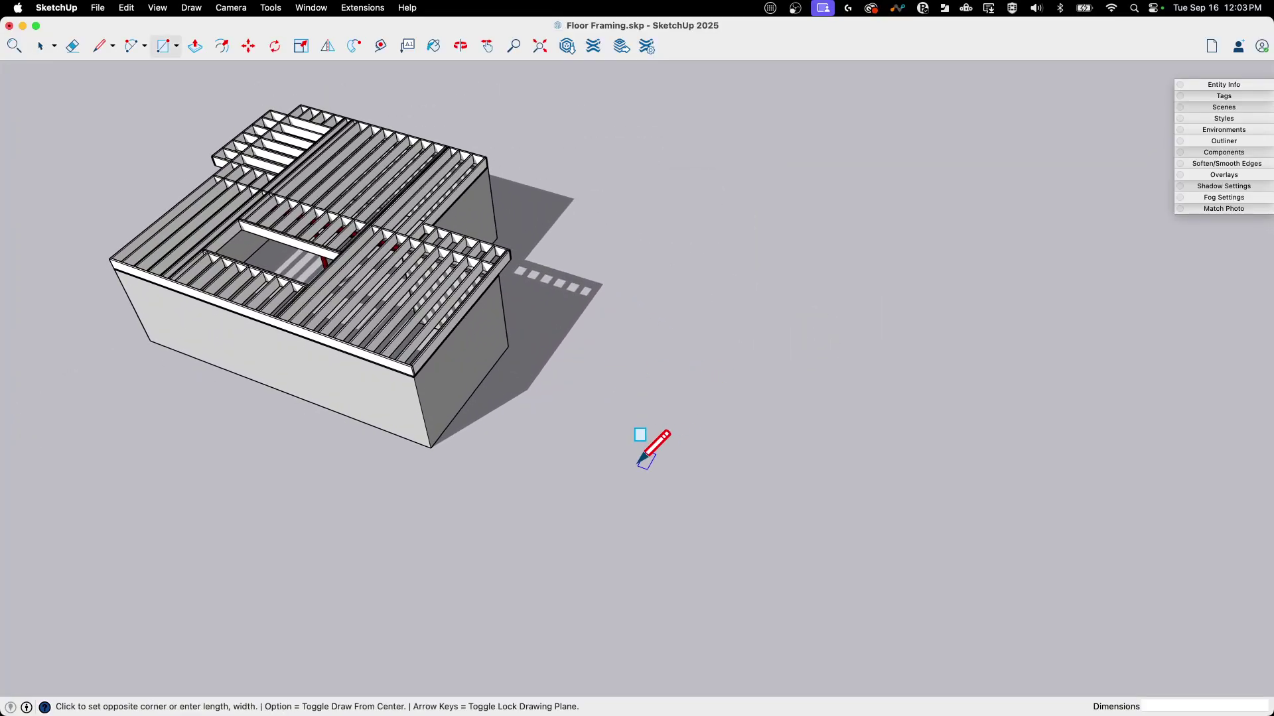
pyautogui.click(866, 371)
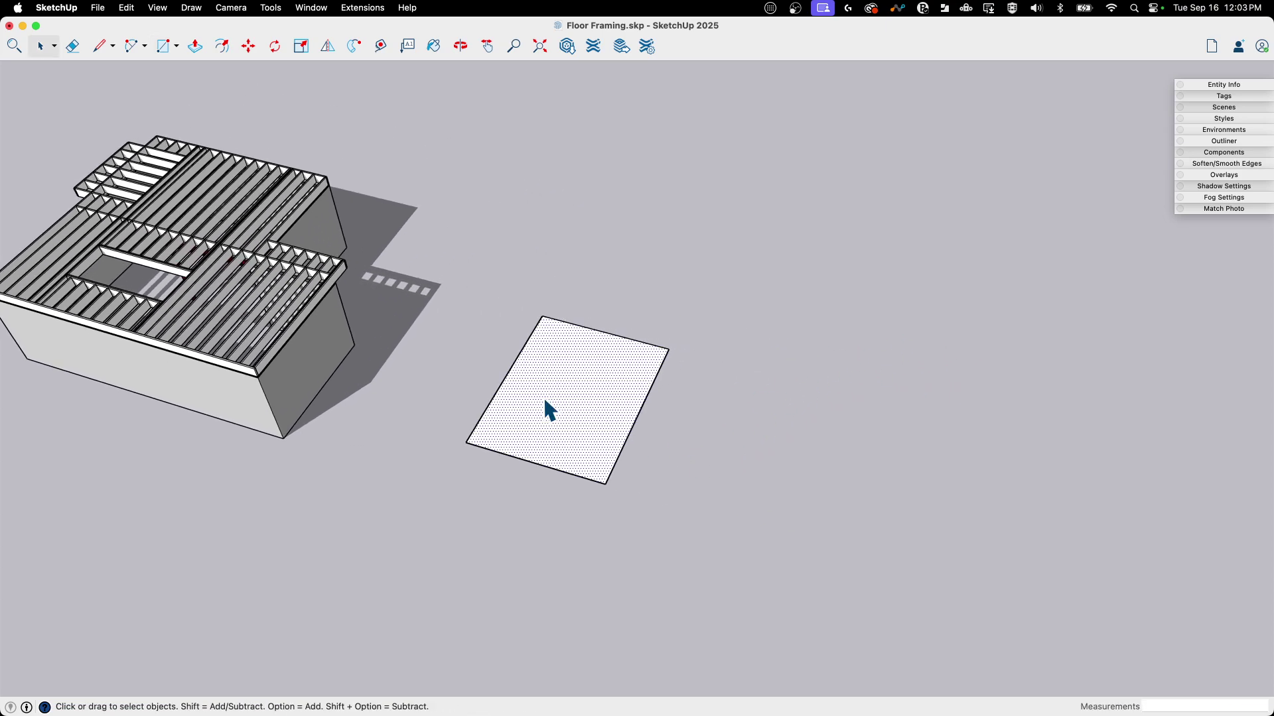
pyautogui.rightClick(549, 388)
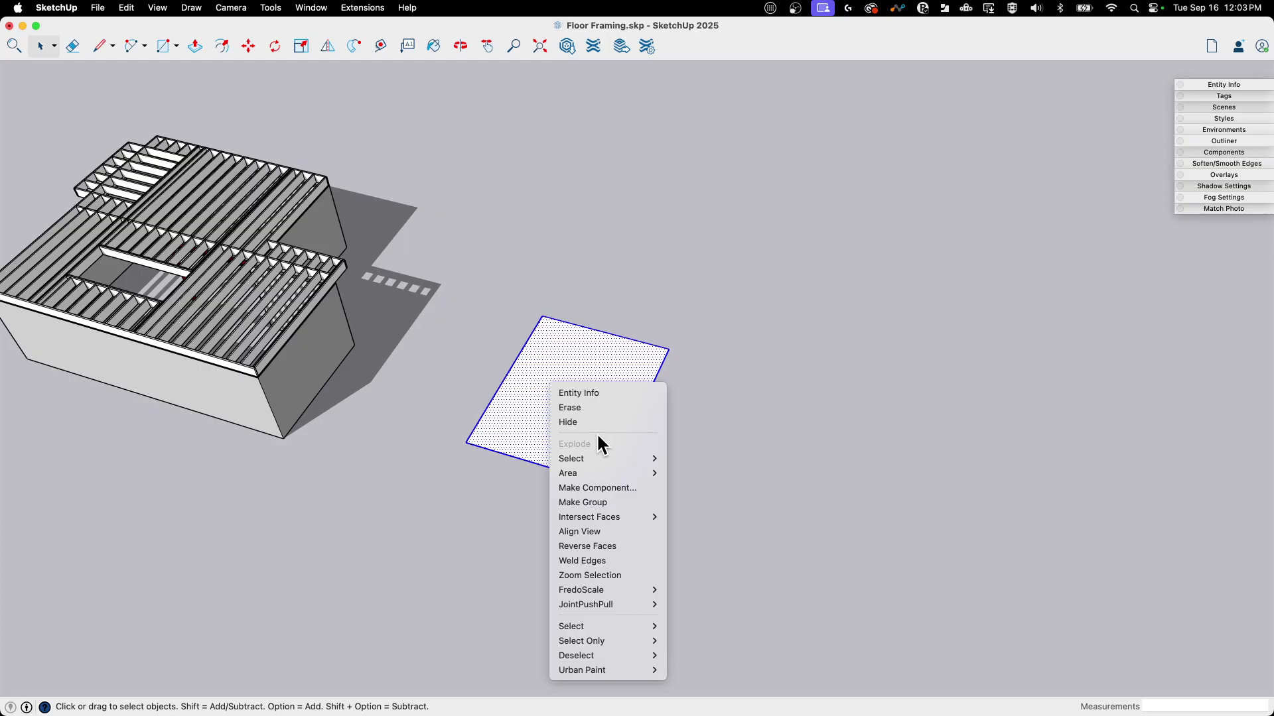
pyautogui.click(599, 504)
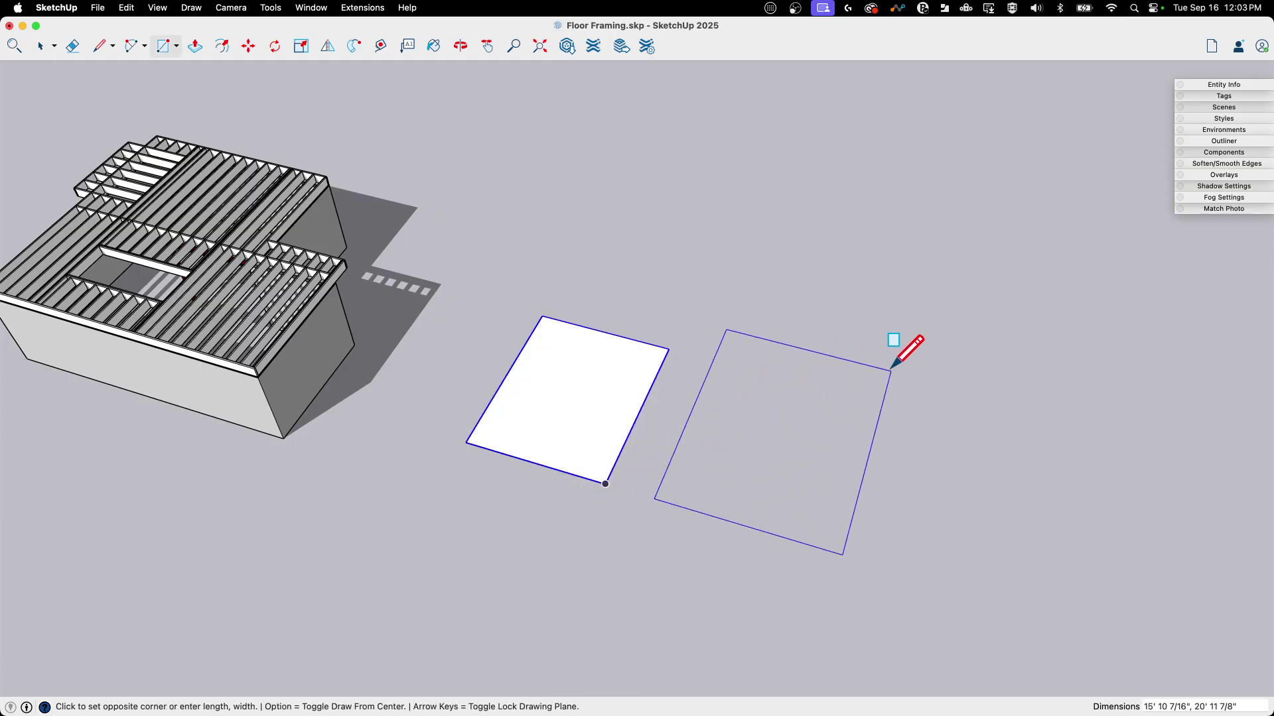
# Step: Draw a second ground rectangle about 15 ft 10 in by 21 ft next to the first group and paint it dark red
pyautogui.click(891, 370)
pyautogui.press('b')
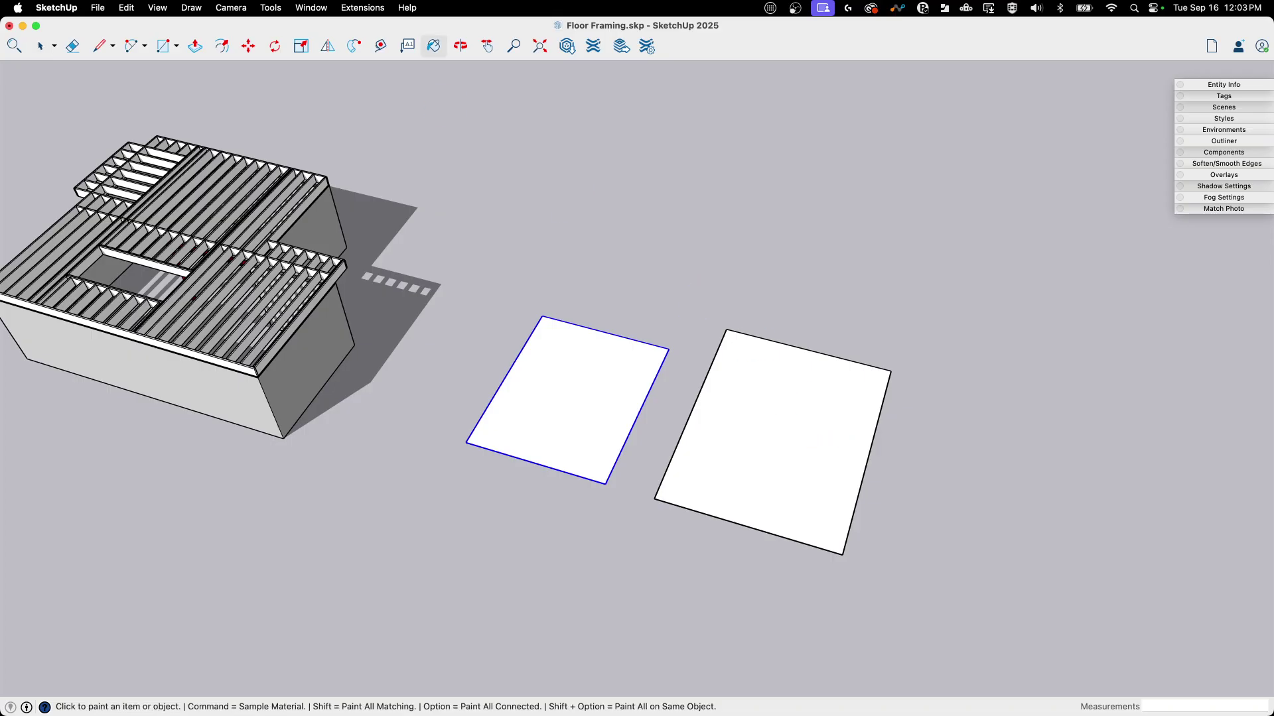
pyautogui.click(771, 424)
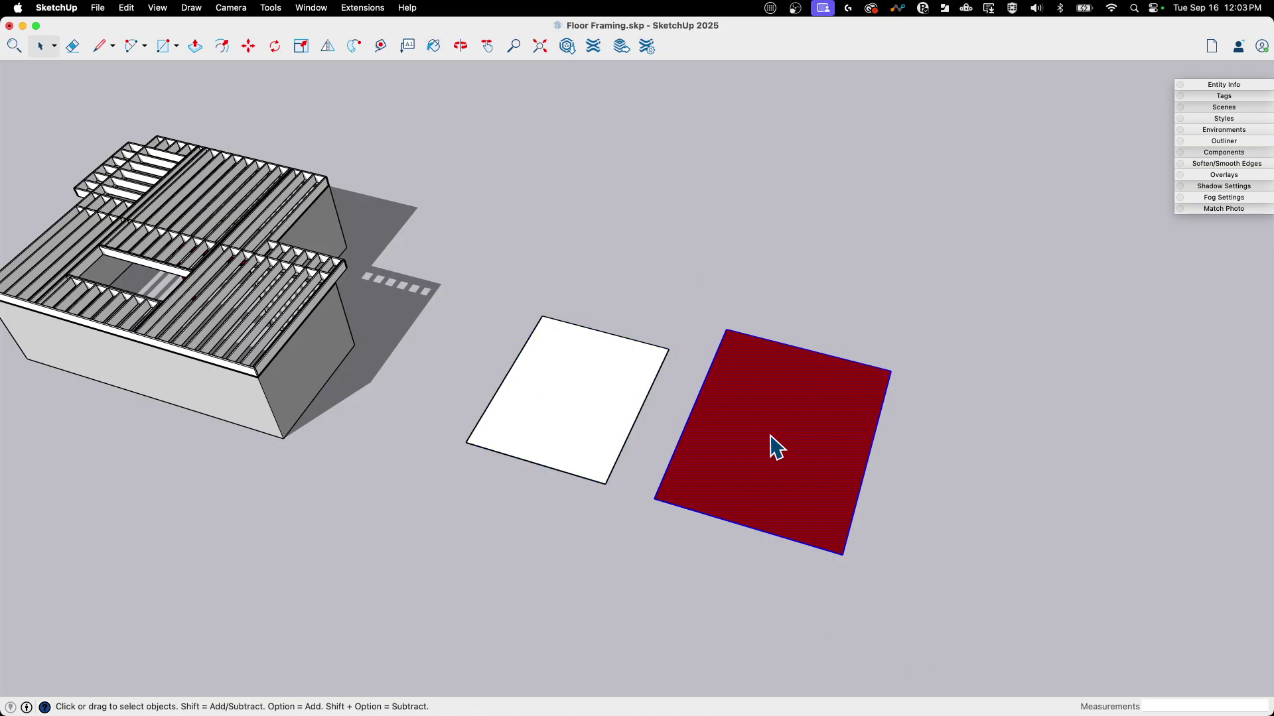
# Step: Make the dark red rectangle with its edges a group
pyautogui.rightClick(772, 446)
pyautogui.click(835, 533)
# Step: Move the white rectangle group about 19 ft so it lies flat within the larger red rectangle
pyautogui.scroll(-10, 821, 467)
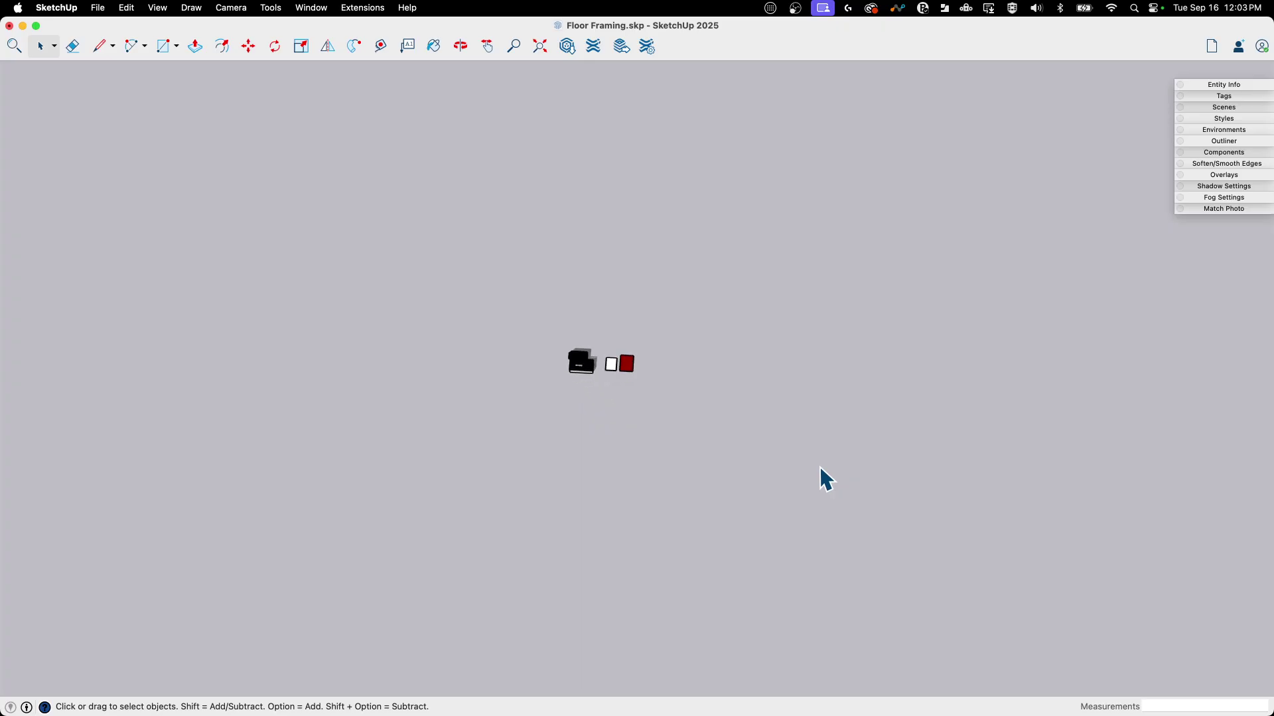
pyautogui.scroll(10, 820, 467)
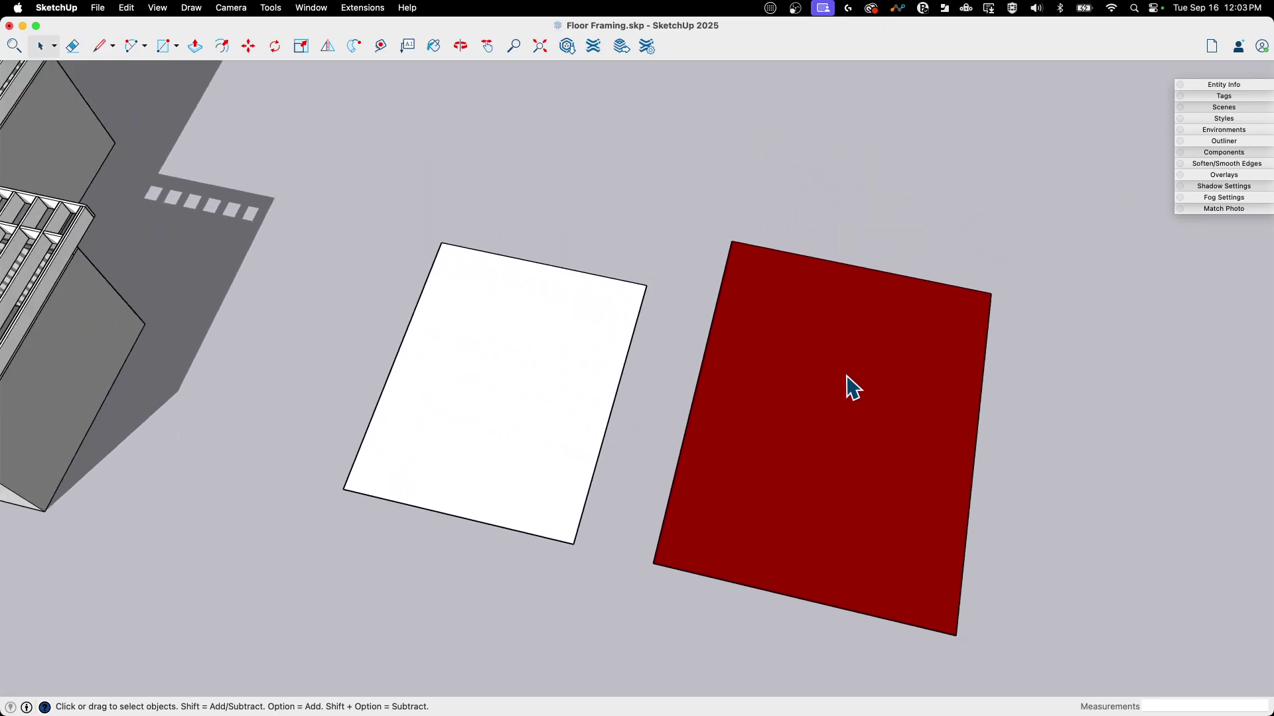
pyautogui.scroll(-10, 851, 388)
pyautogui.scroll(5, 614, 448)
pyautogui.moveTo(614, 449); pyautogui.dragTo(521, 412, button='middle')
pyautogui.click(526, 422)
pyautogui.scroll(3, 524, 465)
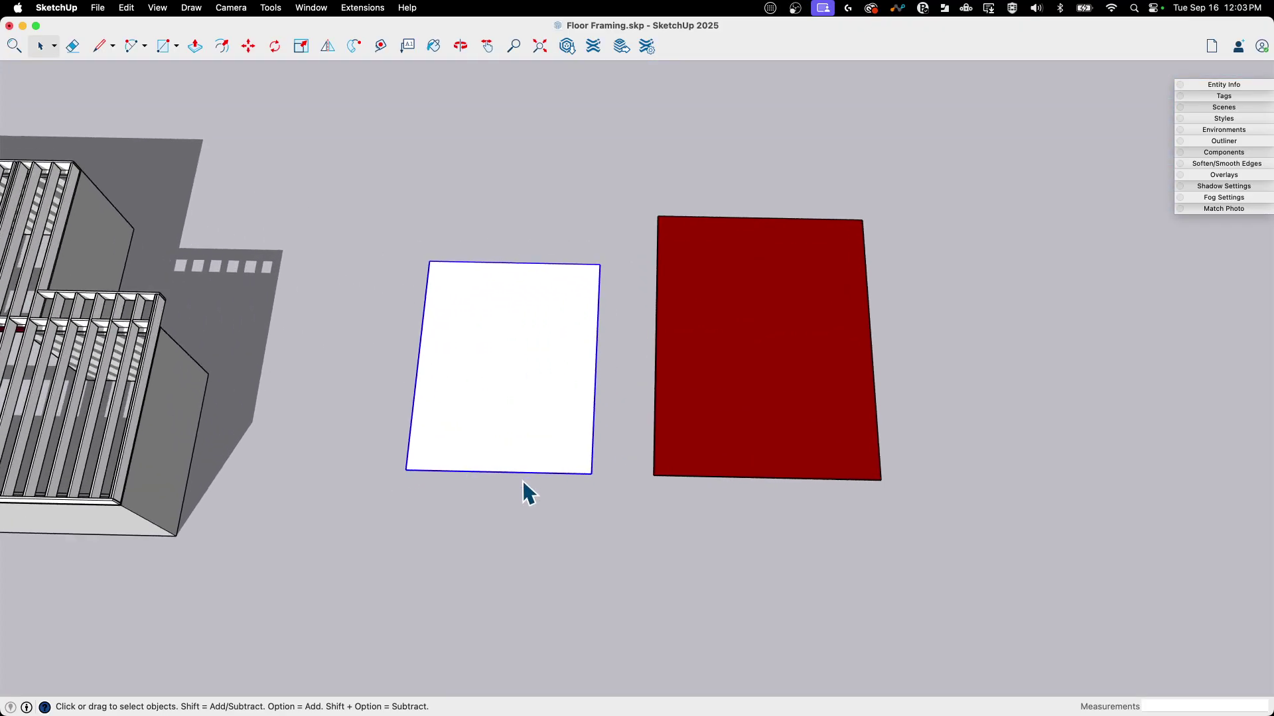
pyautogui.press('m')
pyautogui.click(398, 471)
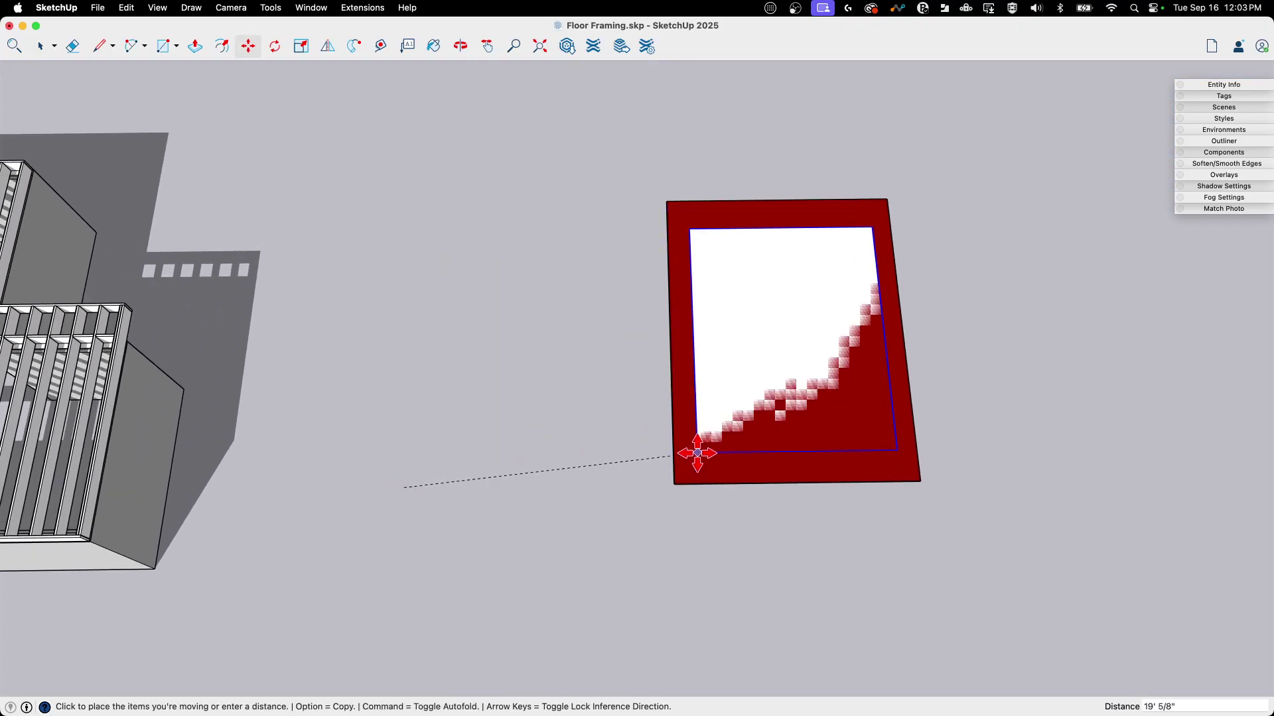
pyautogui.click(696, 456)
# Step: Examine how the overlapping white and red faces display from various distances and angles
pyautogui.moveTo(696, 456); pyautogui.dragTo(862, 627, button='middle')
pyautogui.scroll(-2, 936, 616)
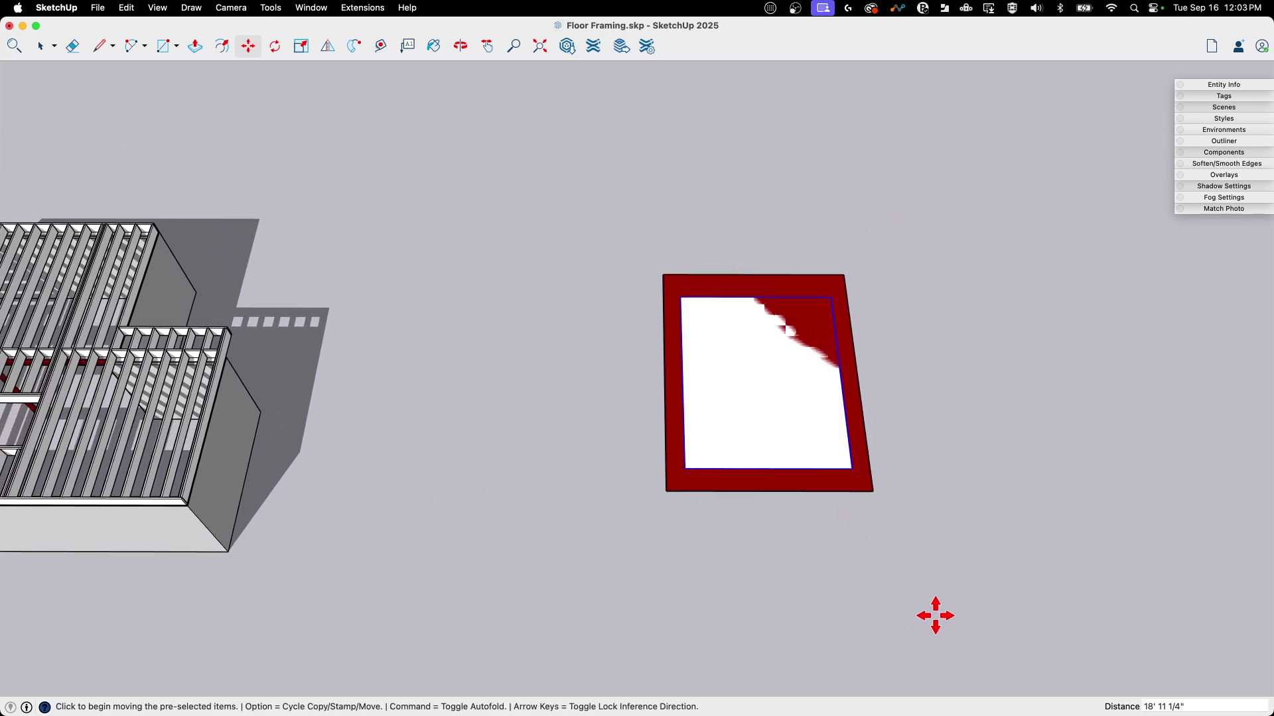
pyautogui.scroll(-2, 936, 616)
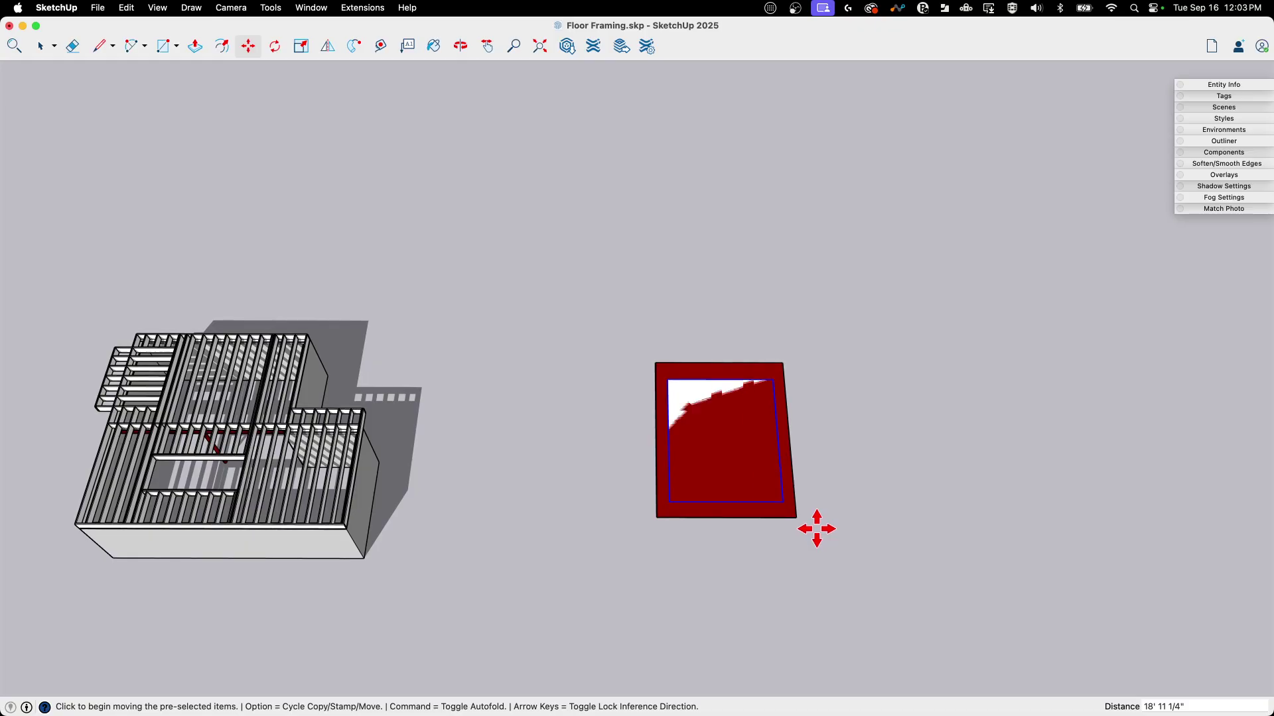
pyautogui.scroll(8, 816, 529)
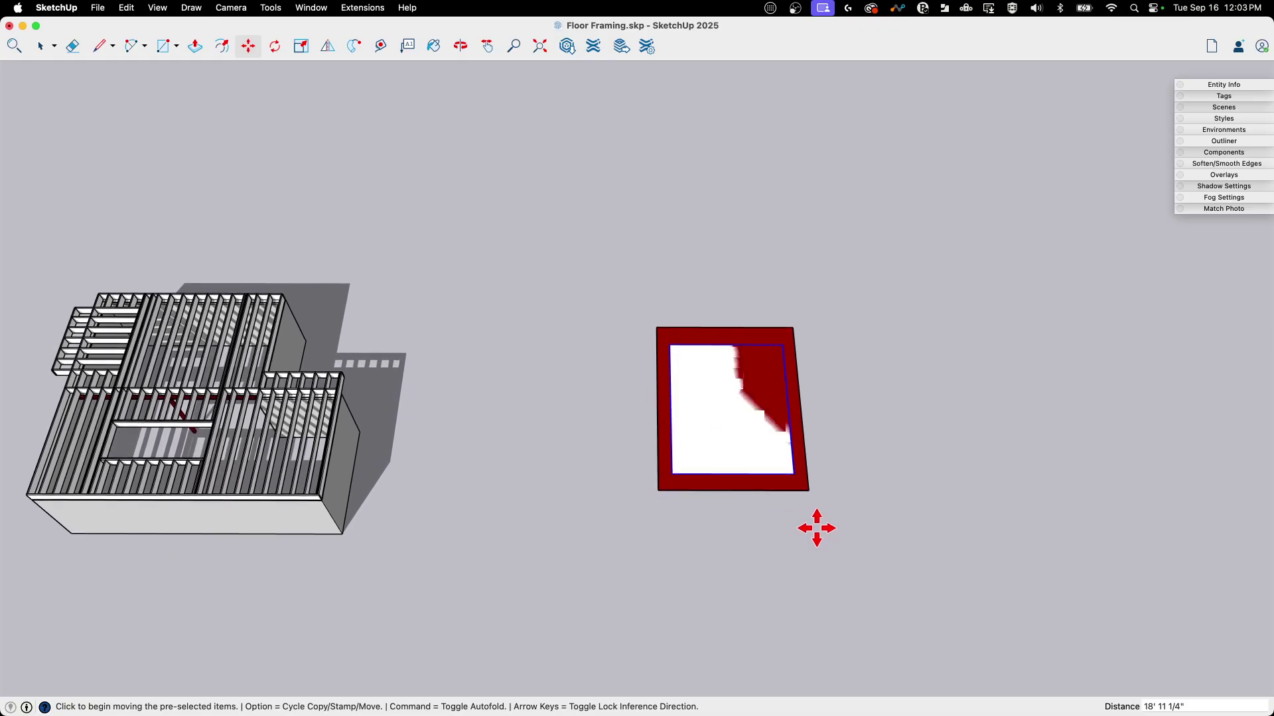
pyautogui.scroll(5, 595, 352)
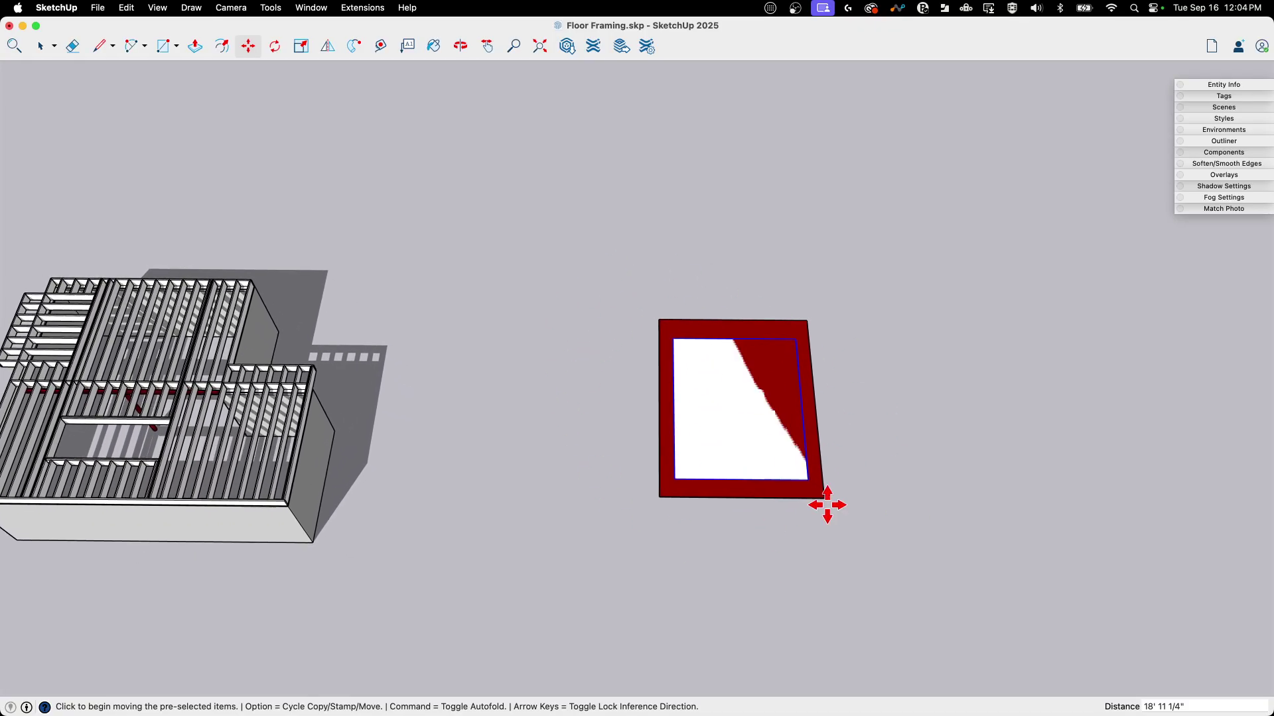
pyautogui.scroll(1, 704, 339)
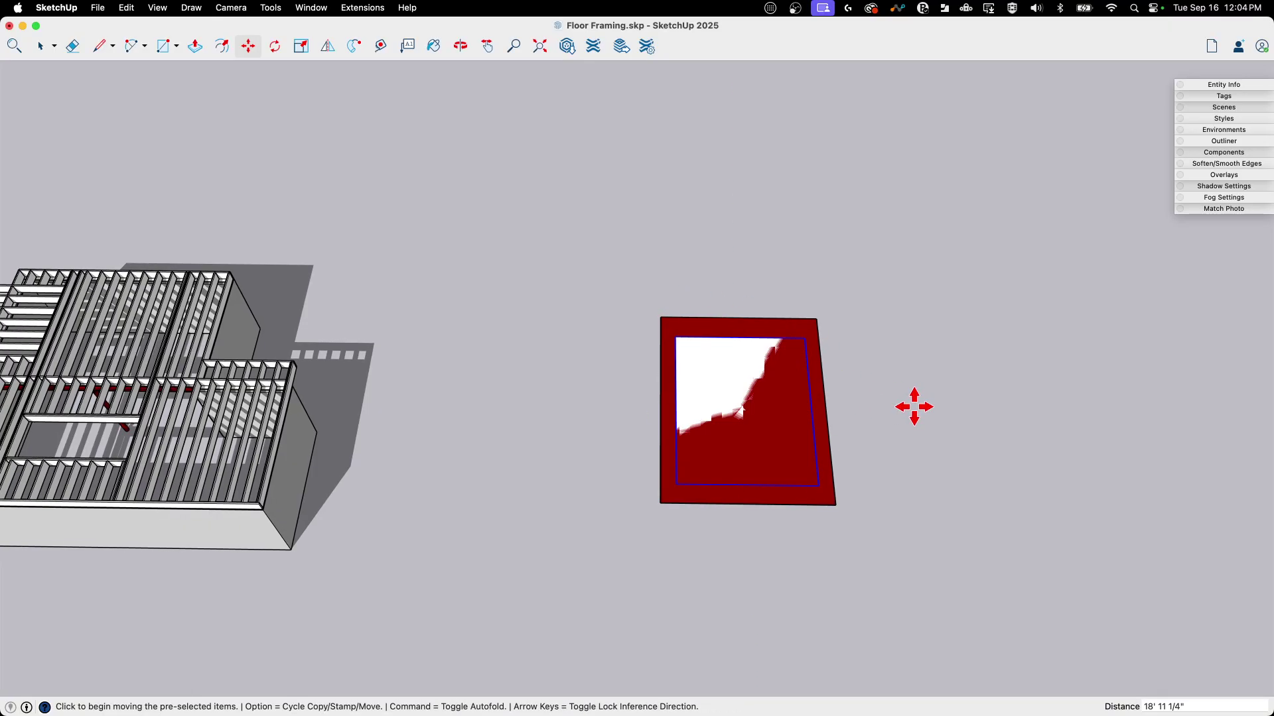
pyautogui.moveTo(885, 402); pyautogui.dragTo(777, 236, button='middle')
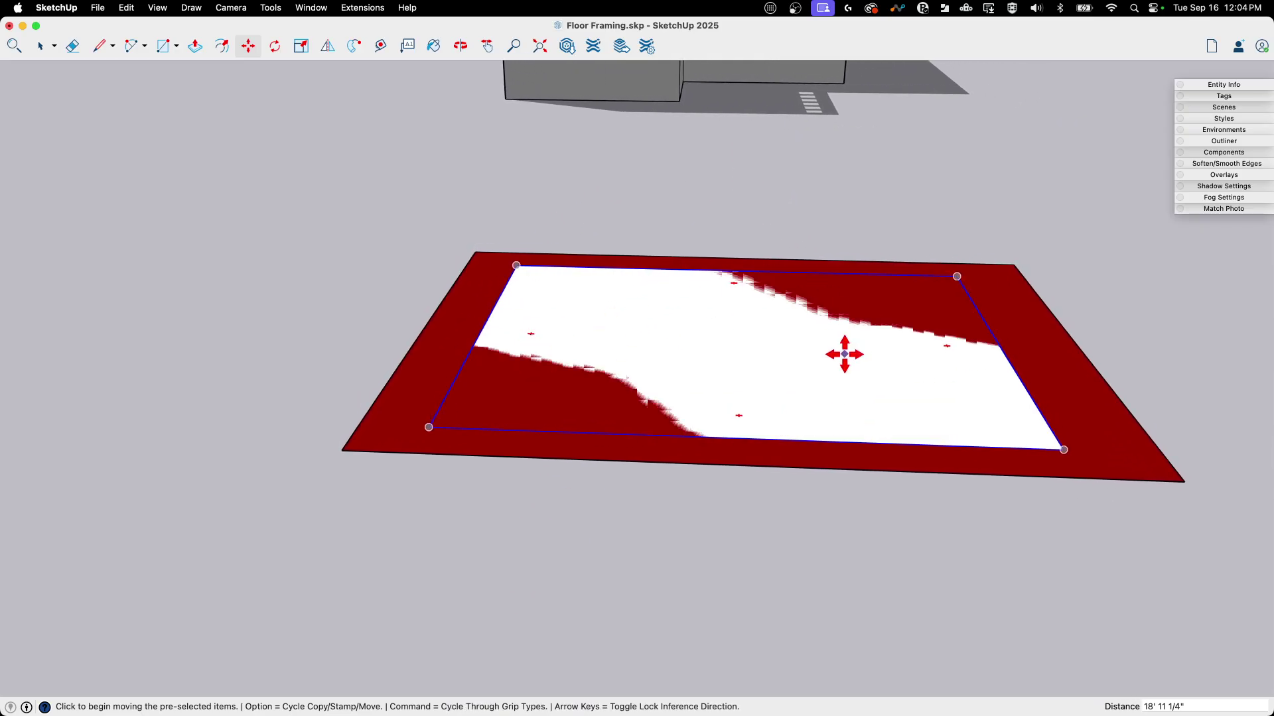
pyautogui.moveTo(758, 351); pyautogui.dragTo(495, 454, button='middle')
pyautogui.press('space')
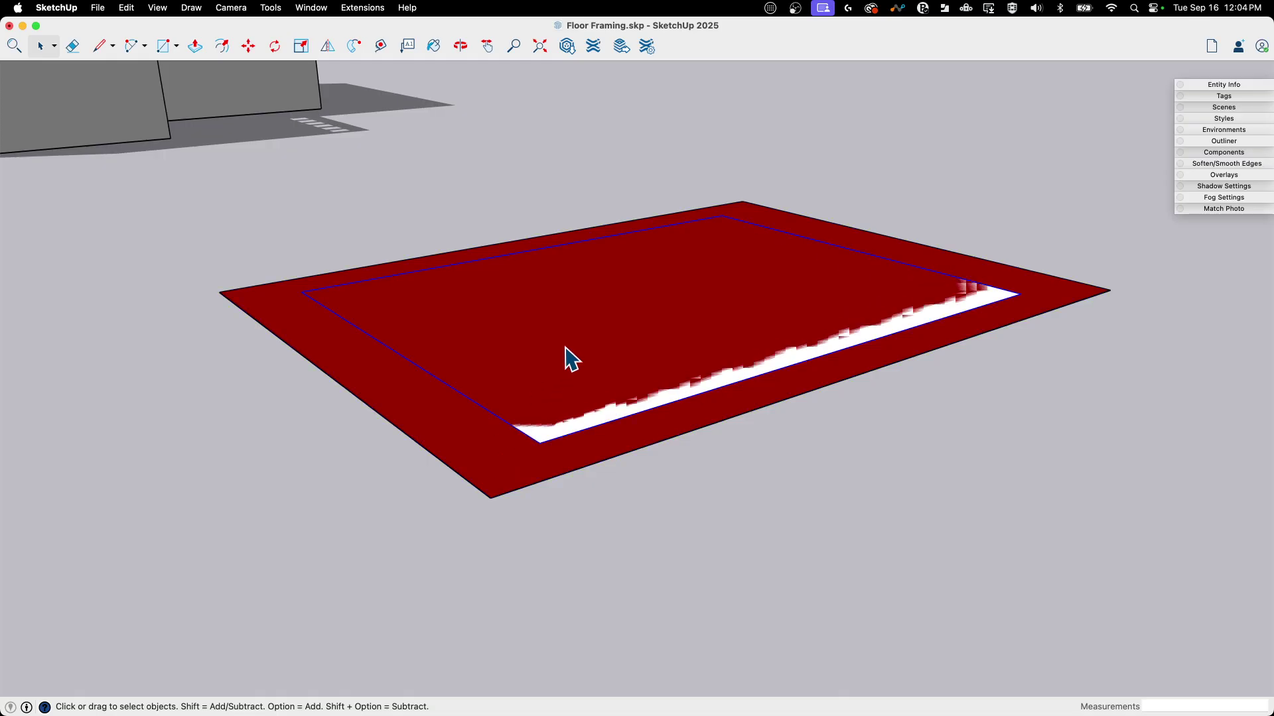
pyautogui.moveTo(563, 369); pyautogui.dragTo(581, 241, button='middle')
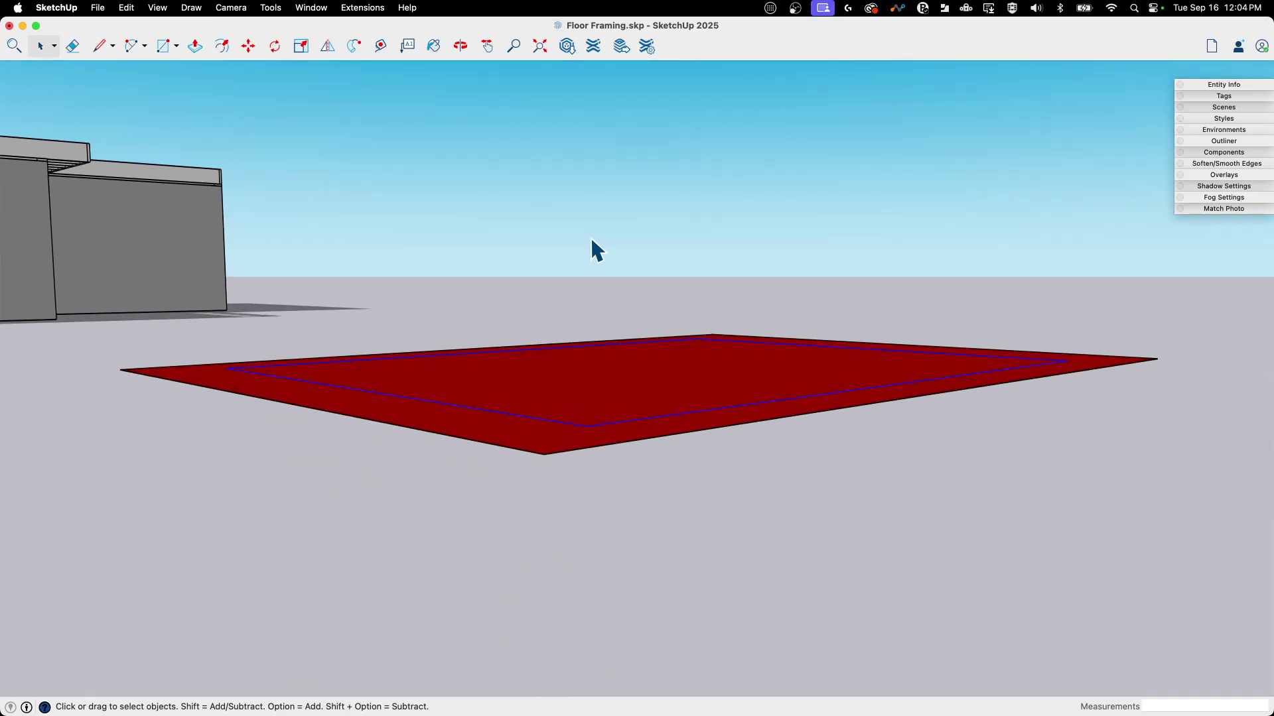
pyautogui.moveTo(592, 241); pyautogui.dragTo(582, 398, button='middle')
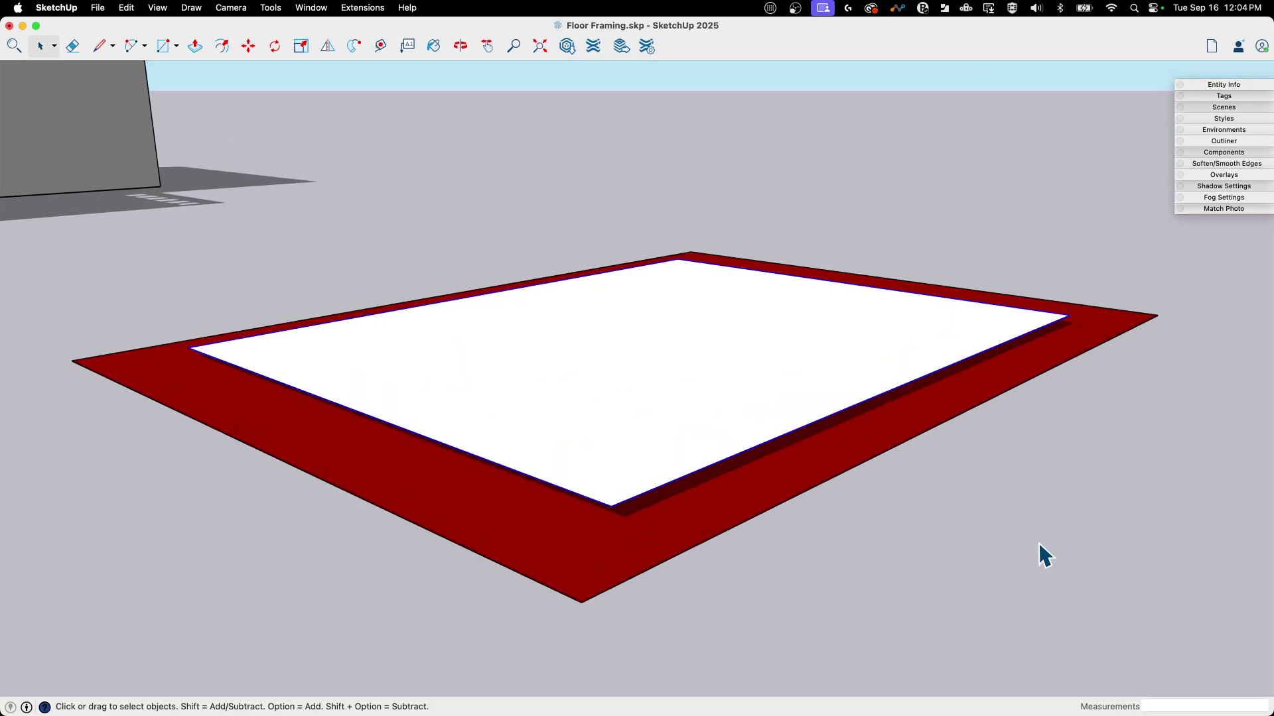
# Step: Check the white rectangle raised slightly above the red one from near and far, and undo the raise
pyautogui.press('super+2')
pyautogui.press('super+[')
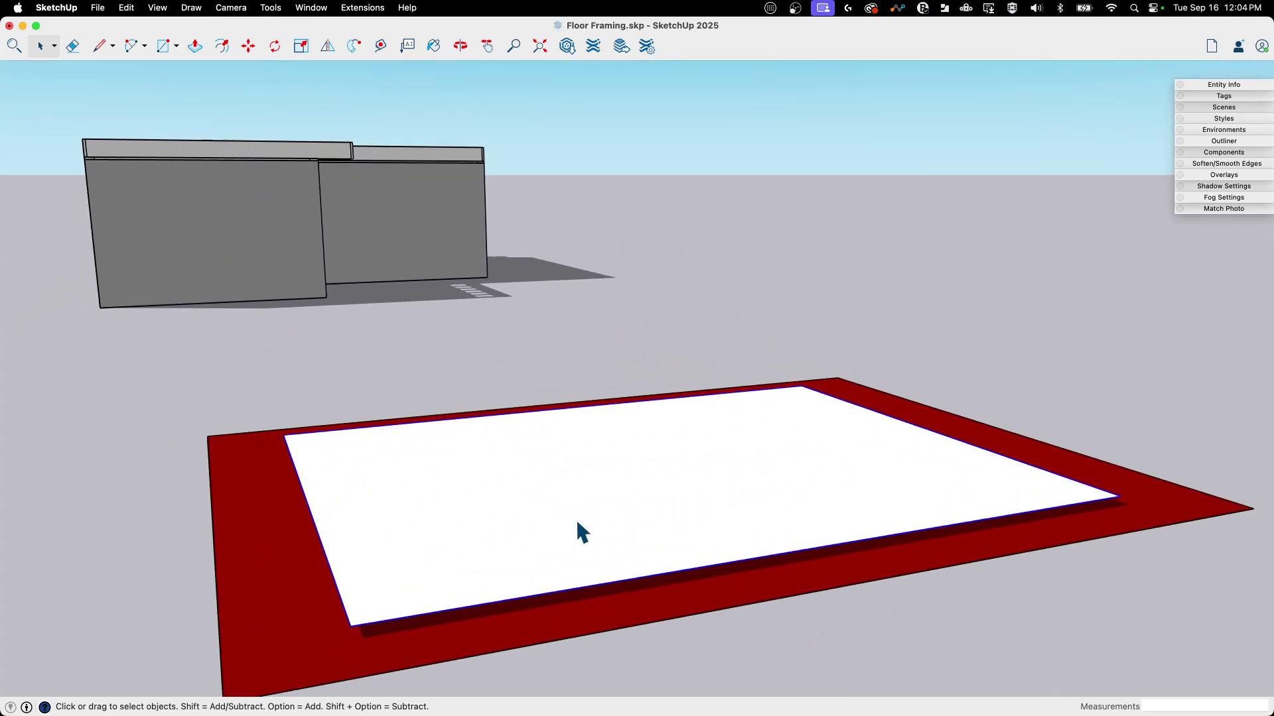
pyautogui.press('super+1')
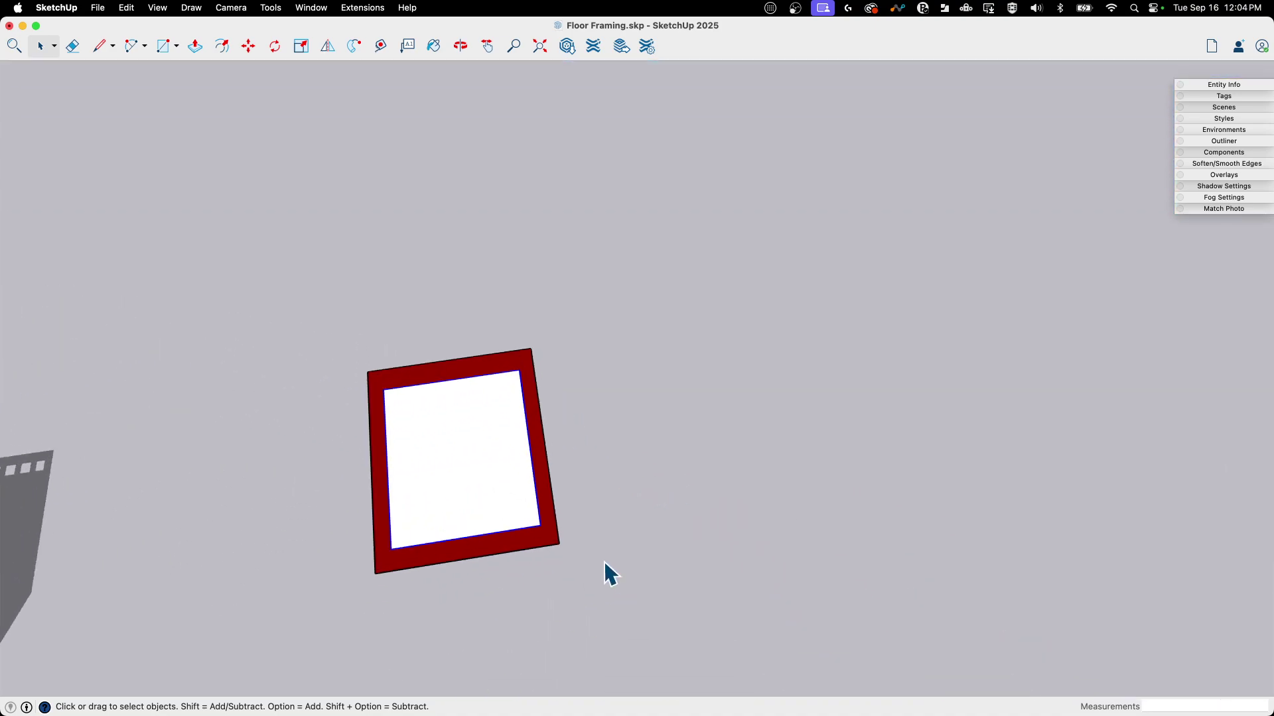
pyautogui.moveTo(529, 349); pyautogui.dragTo(680, 421, button='middle')
pyautogui.scroll(5, 680, 421)
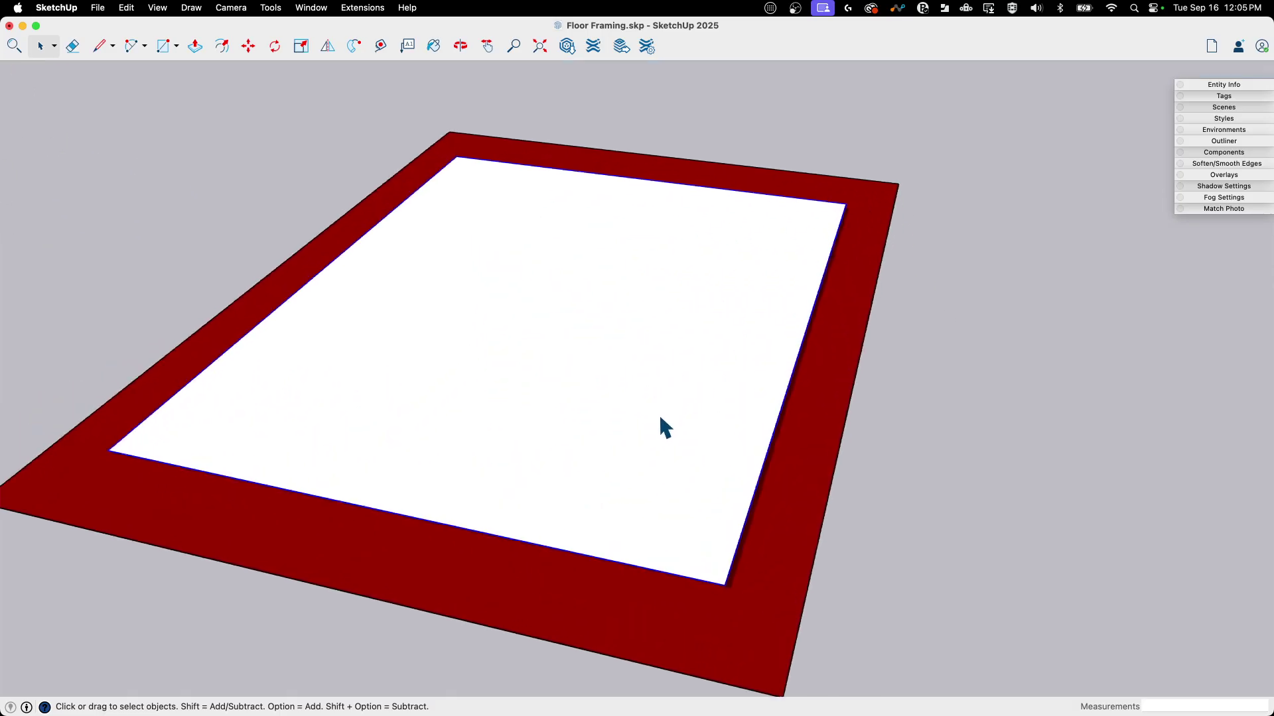
pyautogui.scroll(-5, 664, 428)
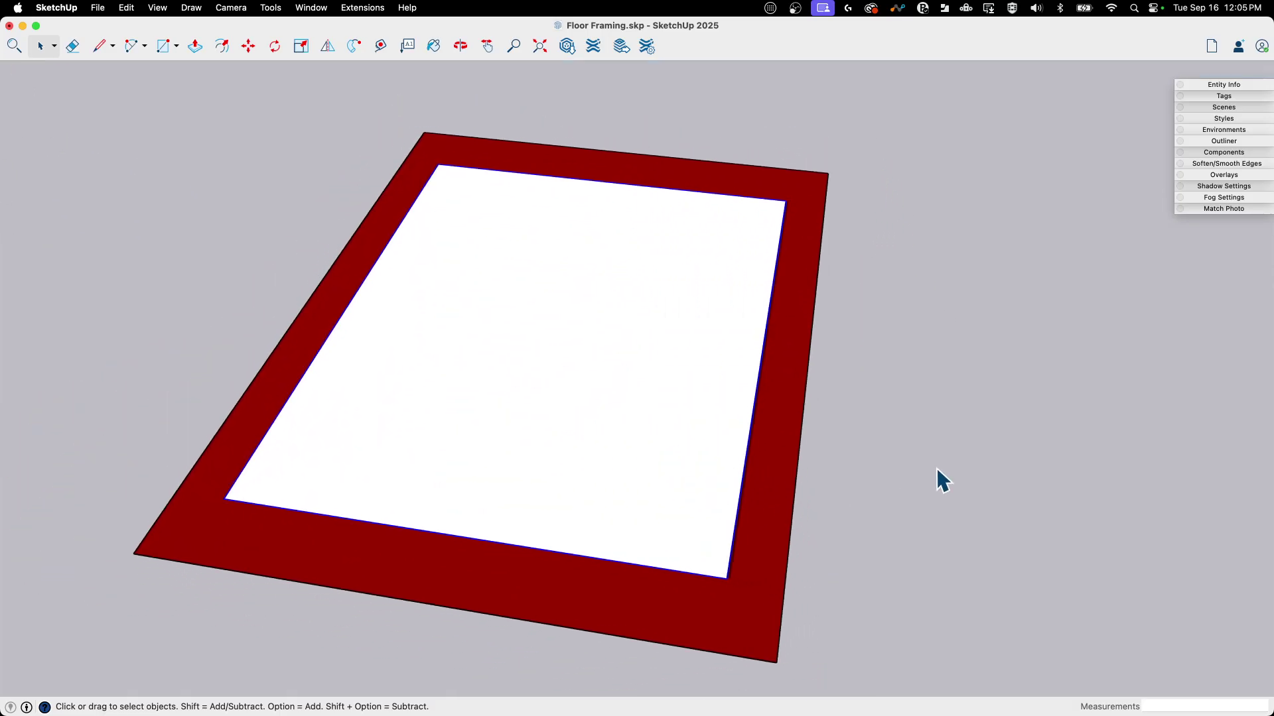
pyautogui.press('super+z')
# Step: Inside the red group, trace the white rectangle's outline, about 13 ft by 16 ft 7 in, to cut an opening there
pyautogui.moveTo(937, 467); pyautogui.dragTo(753, 477, button='middle')
pyautogui.click(738, 461)
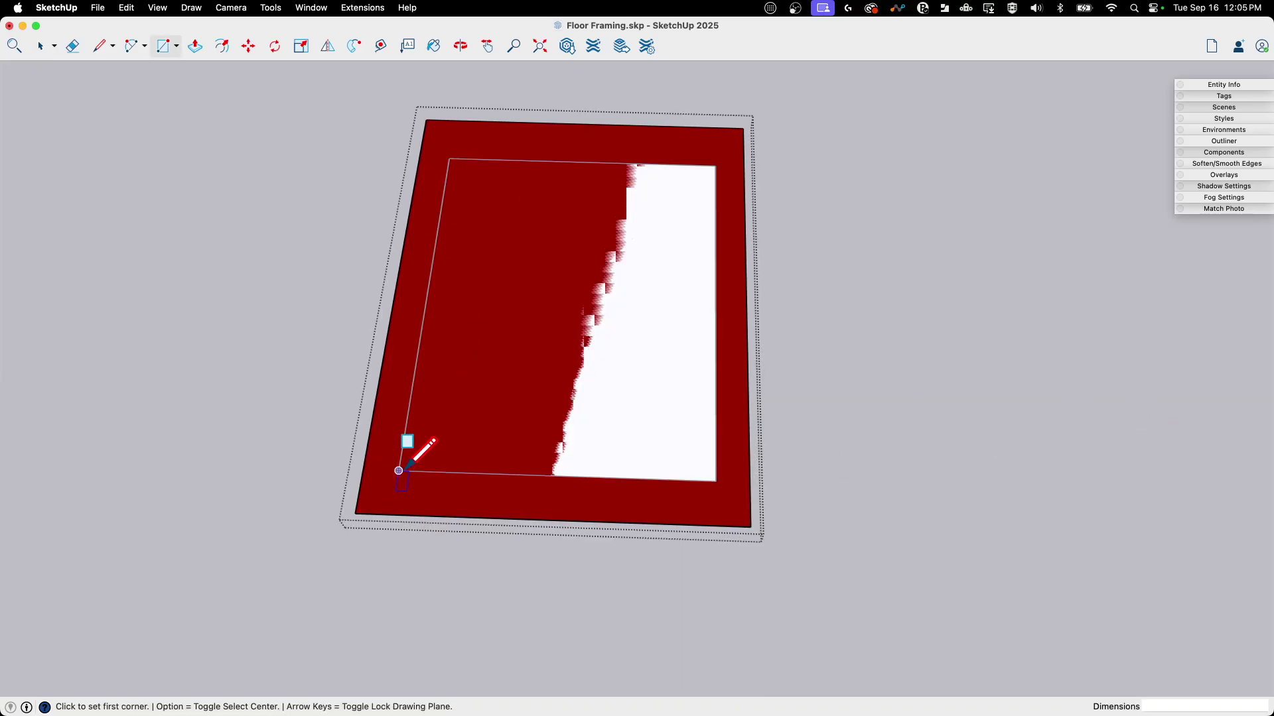
pyautogui.click(715, 165)
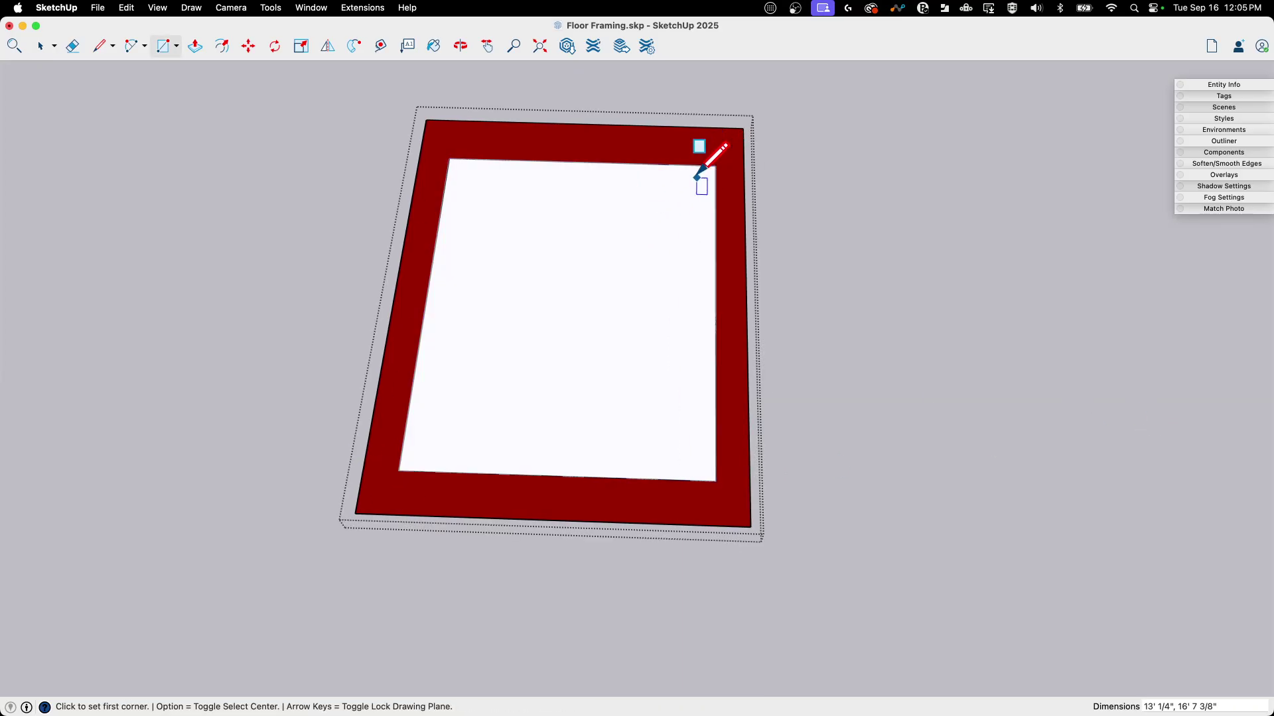
pyautogui.scroll(-5, 588, 240)
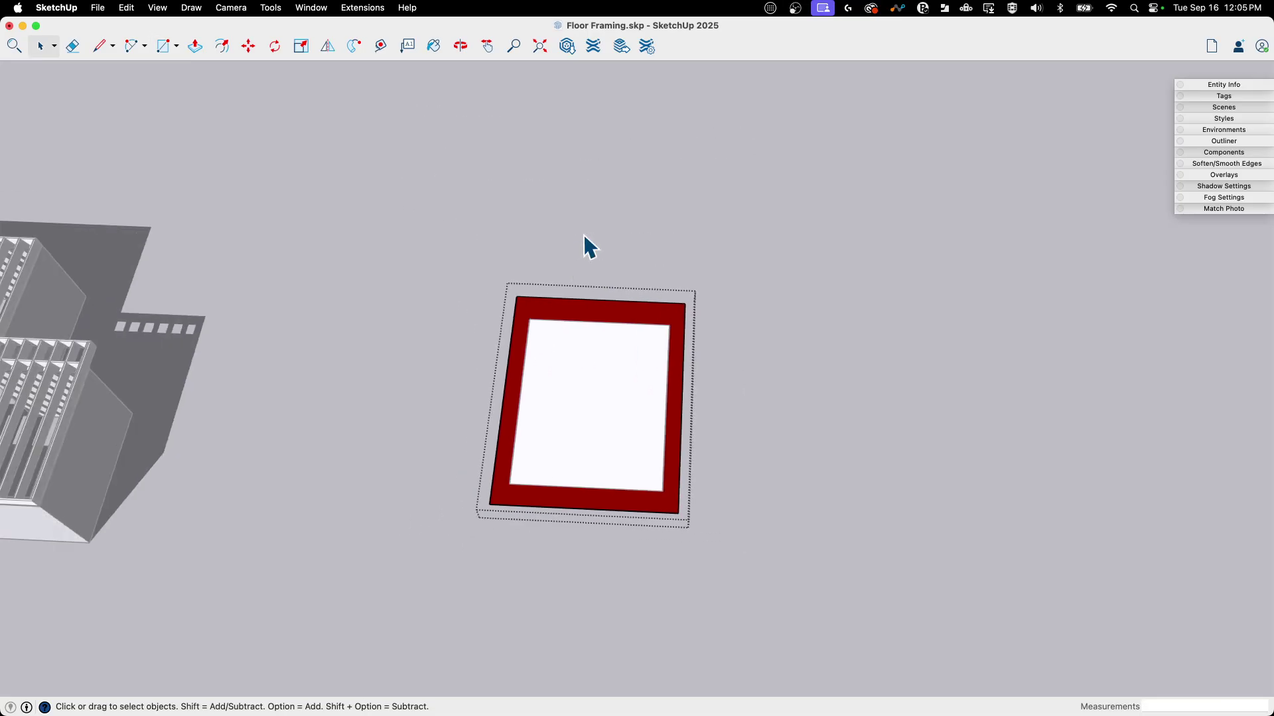
pyautogui.click(644, 266)
pyautogui.scroll(3, 635, 495)
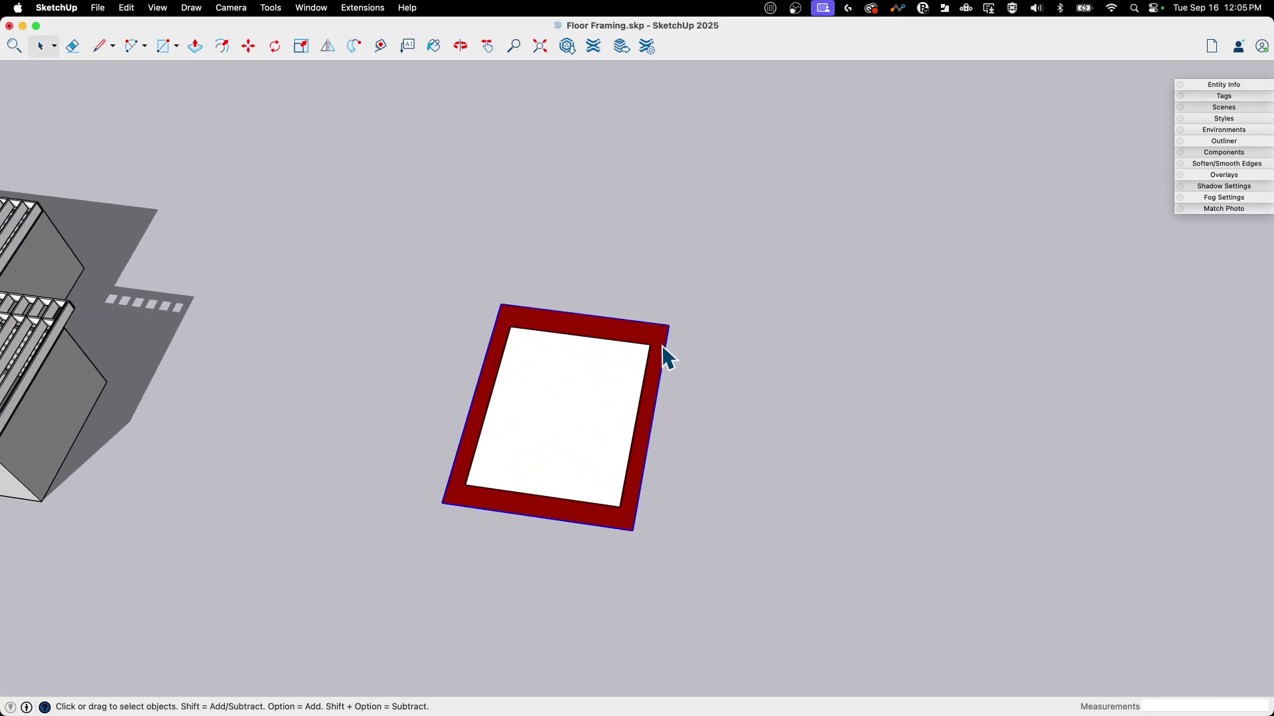
# Step: Examine the white rectangle within the red group's opening from different distances and low angles
pyautogui.press('Escape')
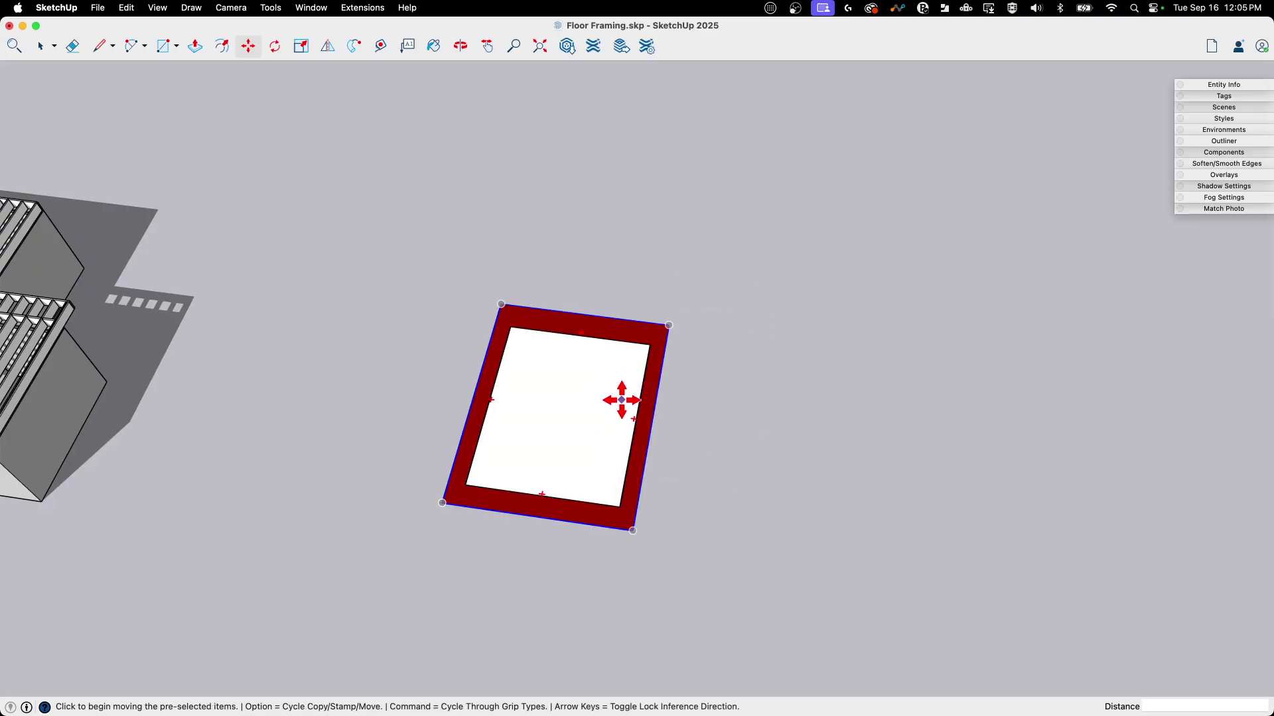
pyautogui.press('space')
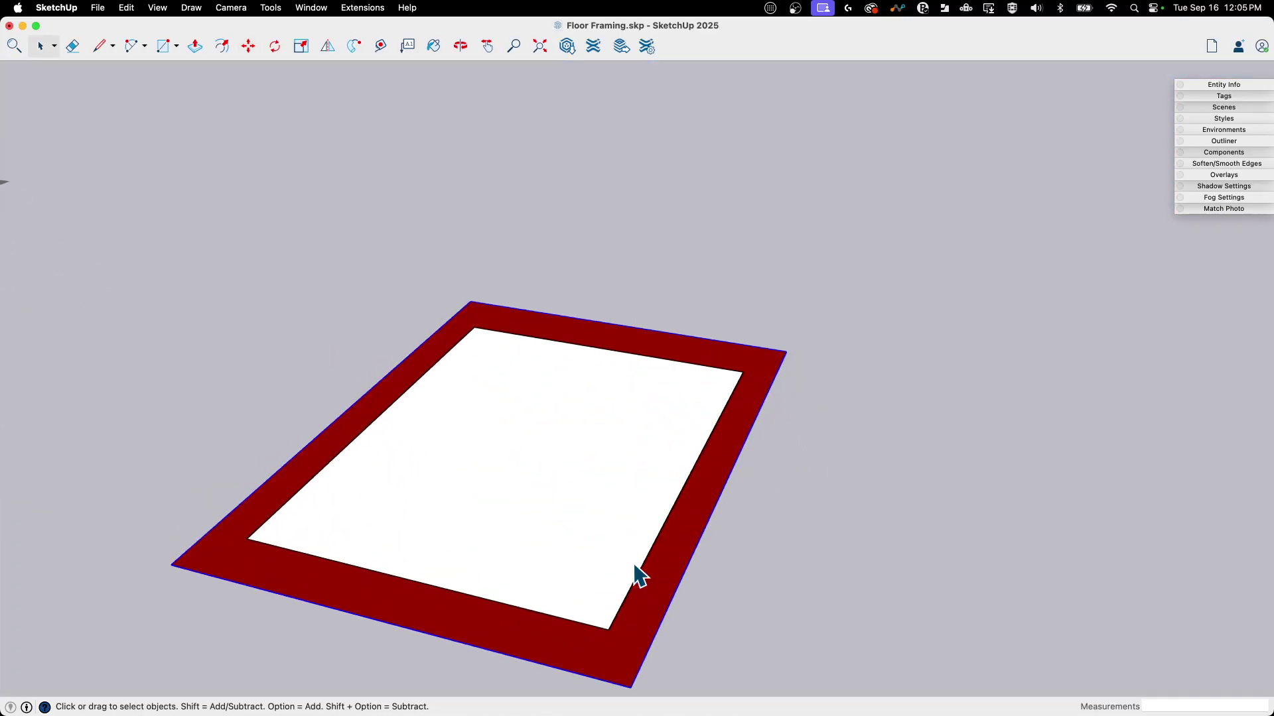
pyautogui.scroll(-3, 633, 558)
pyautogui.scroll(4, 632, 559)
pyautogui.moveTo(629, 558); pyautogui.dragTo(665, 417, button='middle')
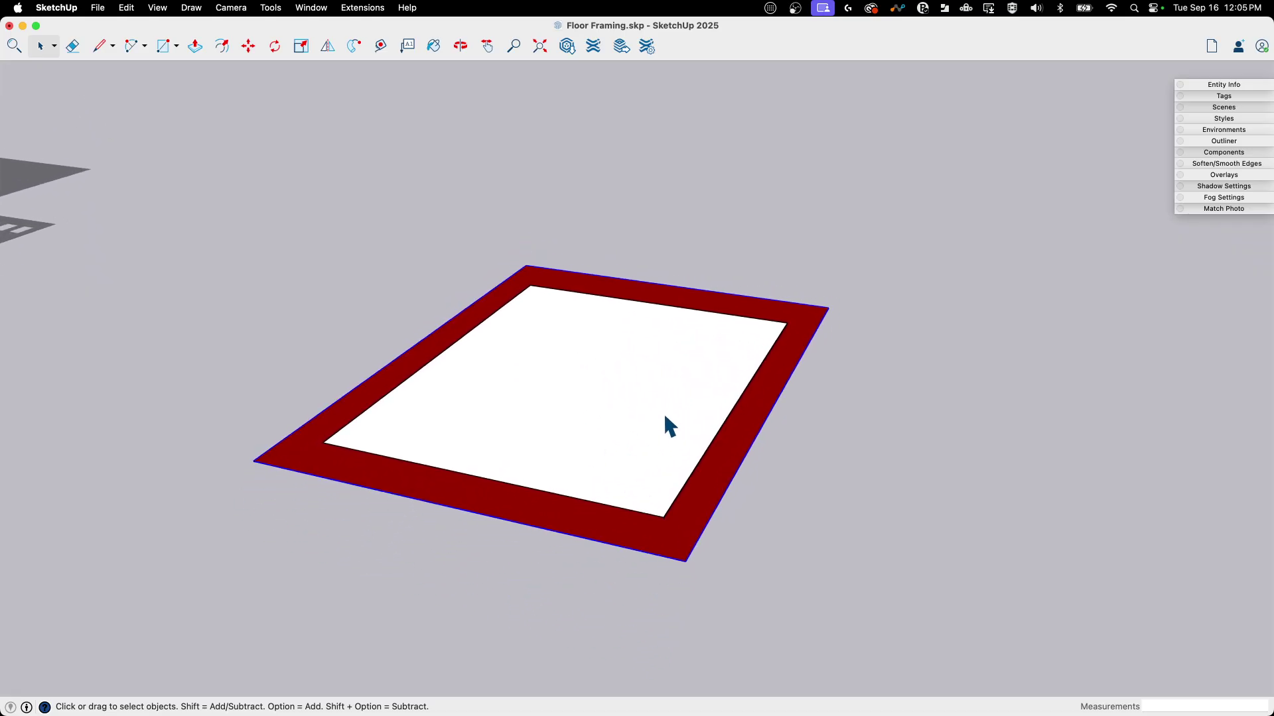
pyautogui.moveTo(896, 413); pyautogui.dragTo(704, 324, button='middle')
pyautogui.moveTo(736, 285); pyautogui.dragTo(478, 369, button='middle')
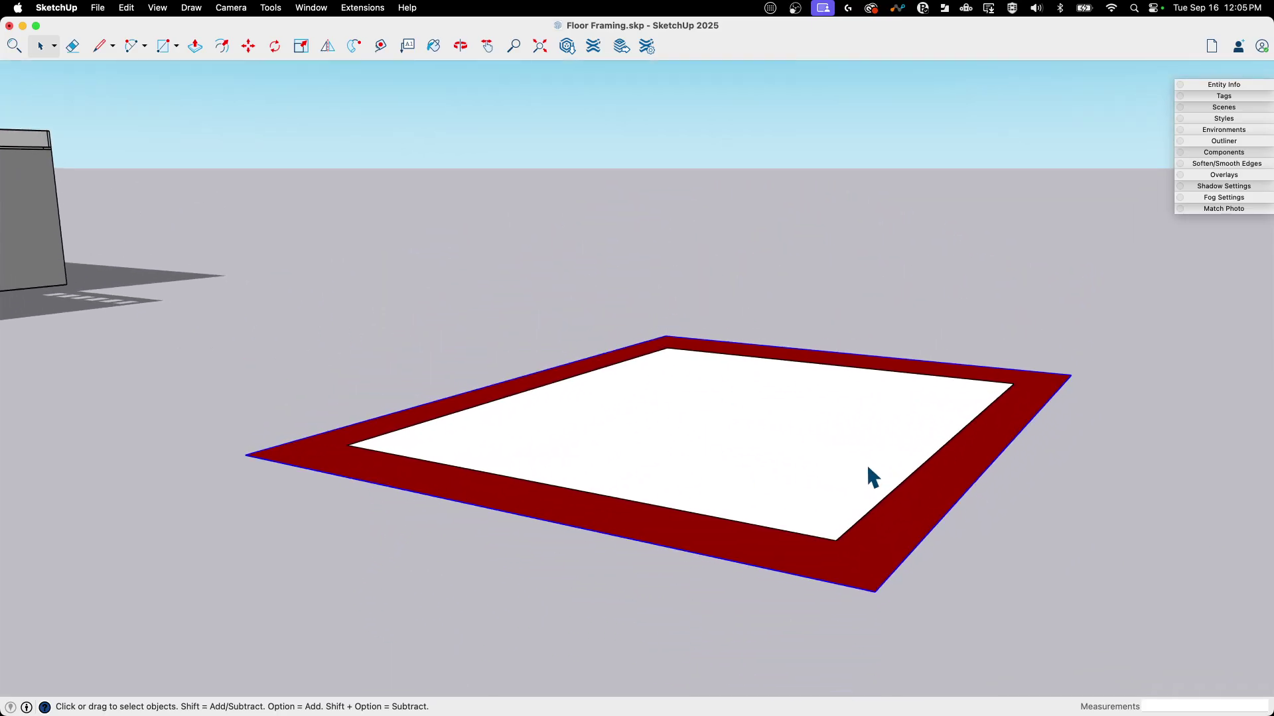
pyautogui.scroll(3, 774, 463)
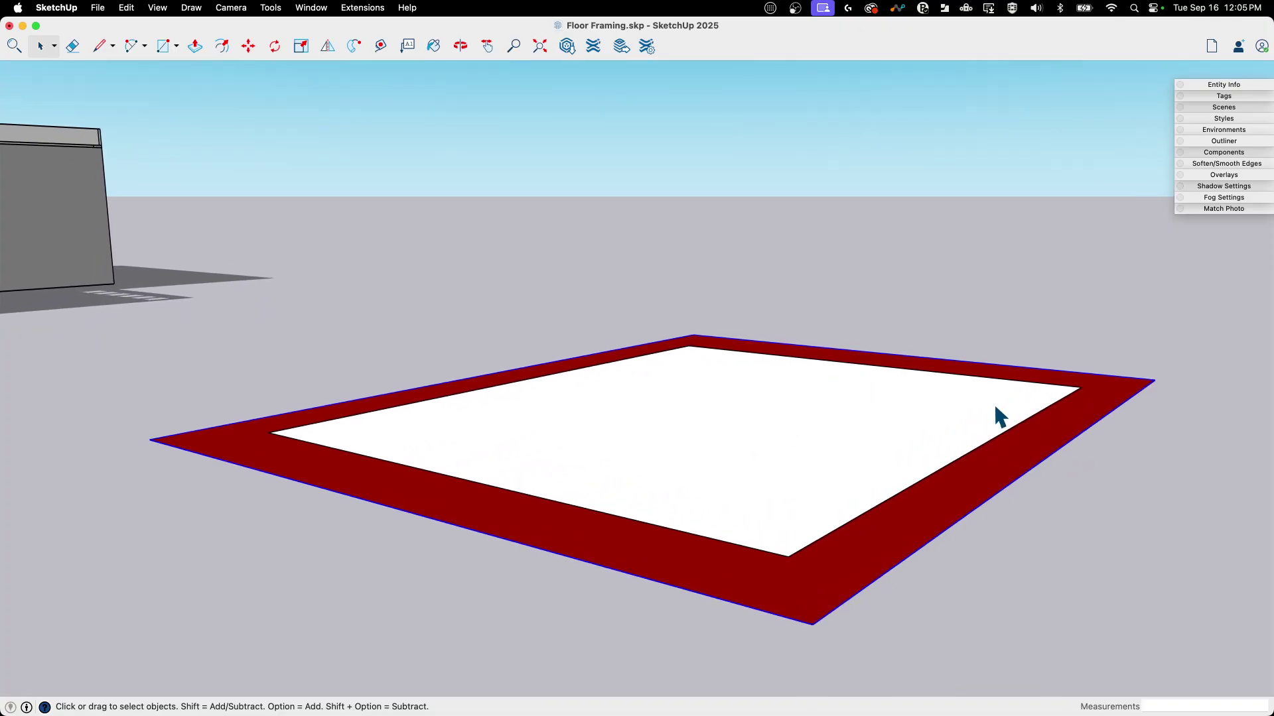
pyautogui.scroll(4, 787, 543)
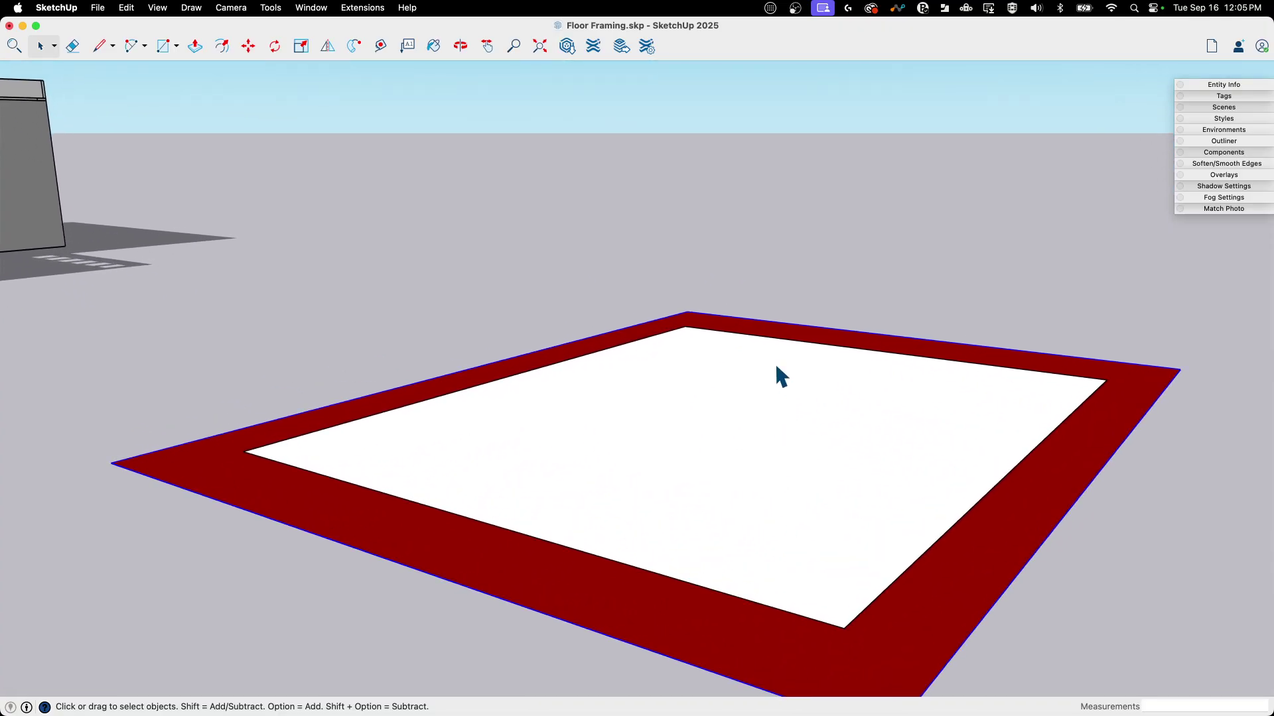
pyautogui.moveTo(866, 380); pyautogui.dragTo(692, 479, button='middle')
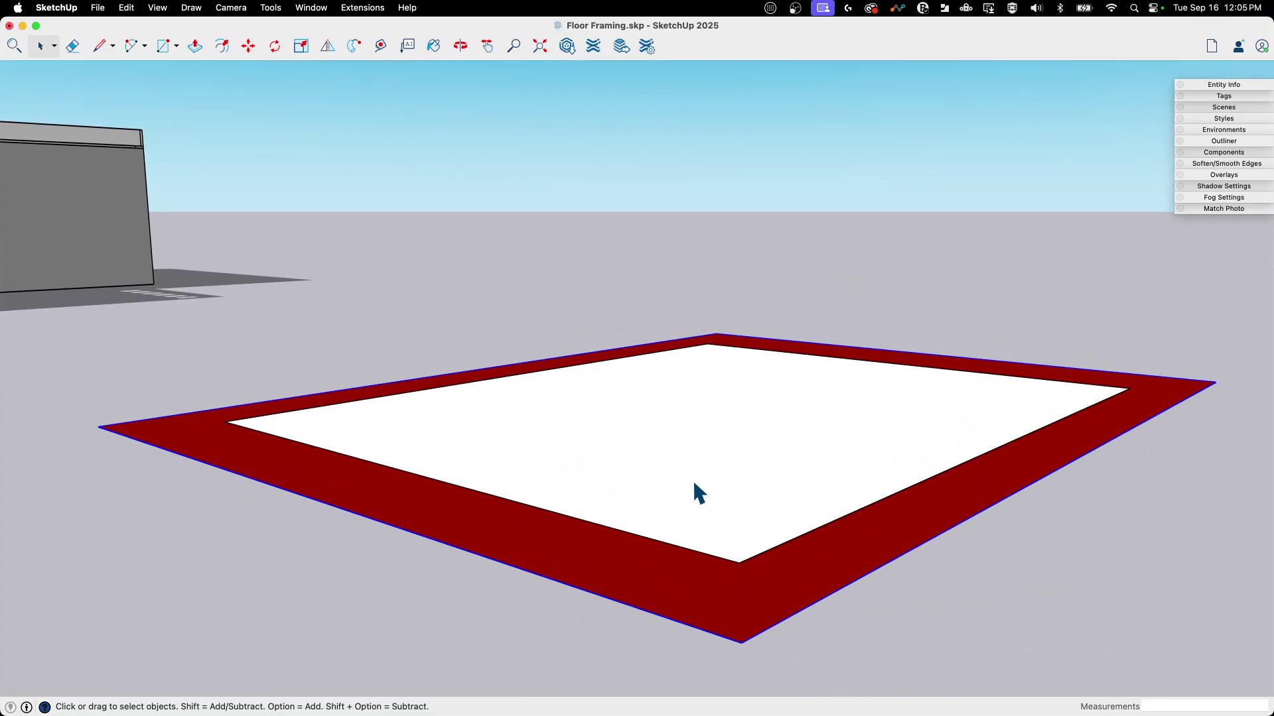
pyautogui.moveTo(835, 514); pyautogui.dragTo(591, 443, button='middle')
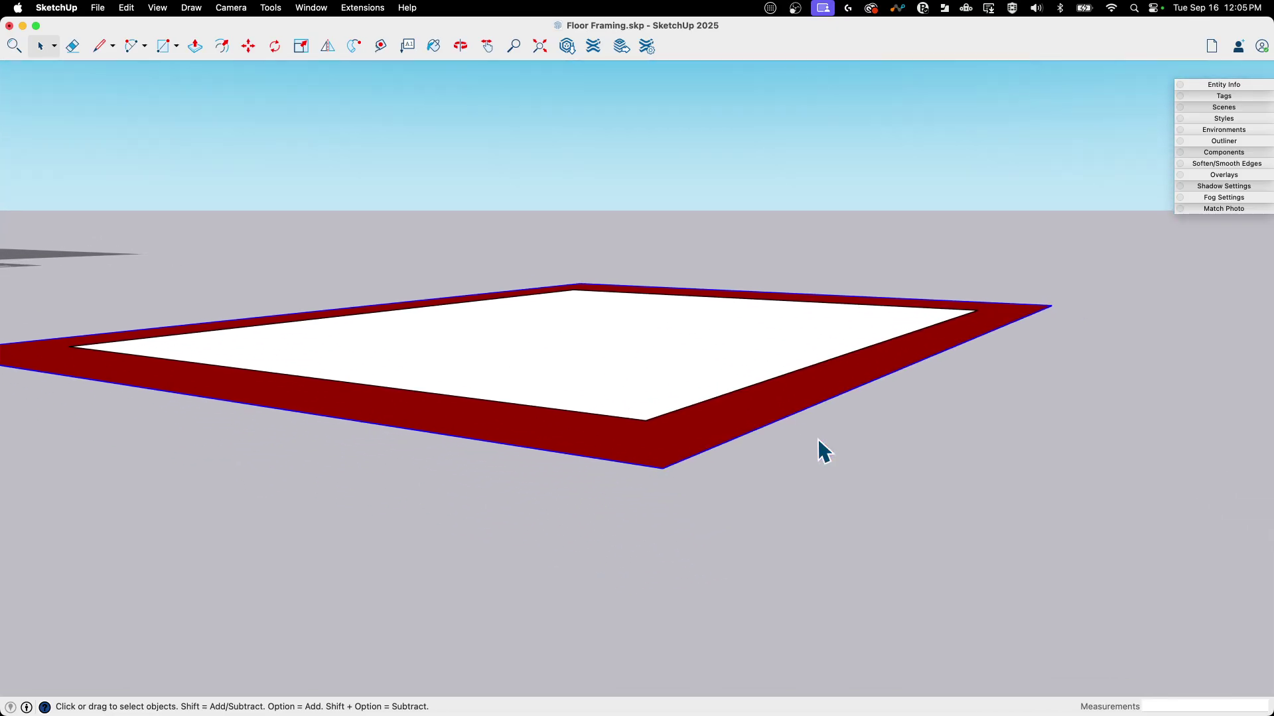
# Step: Exit the red group and undo its opening and the white rectangle's placement on top of it
pyautogui.moveTo(815, 440); pyautogui.dragTo(783, 425, button='middle')
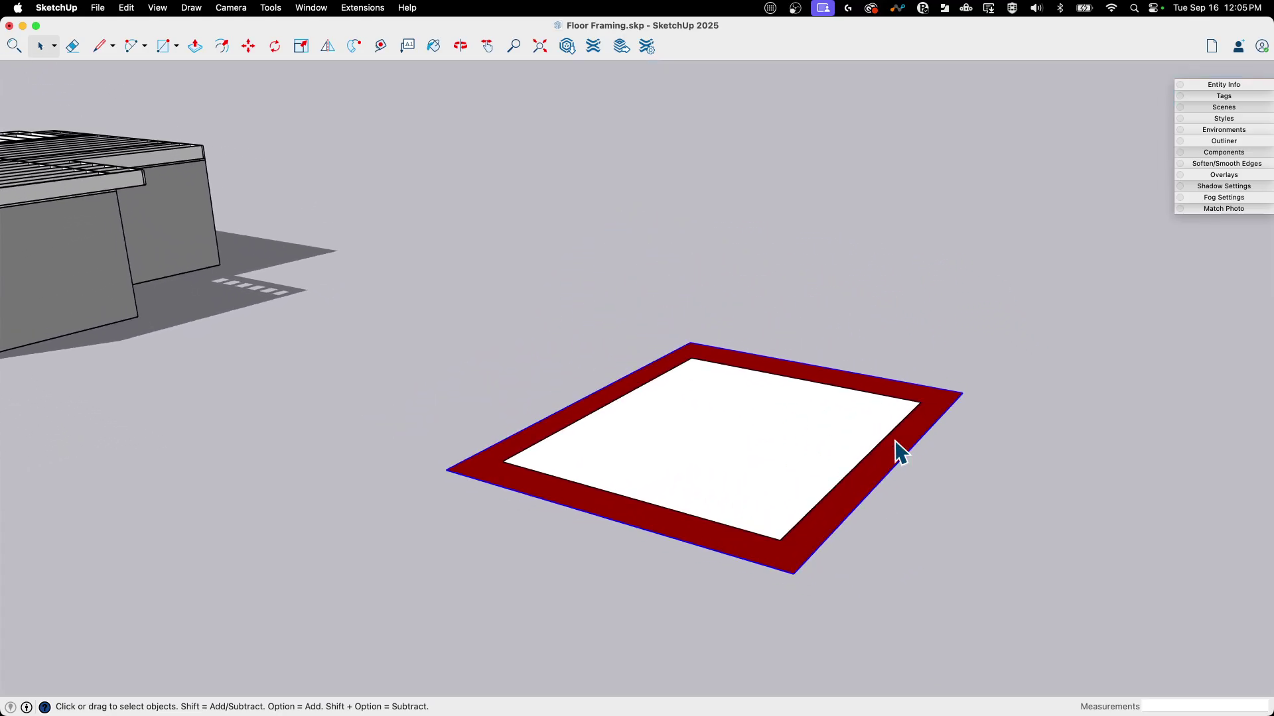
pyautogui.press('Return')
pyautogui.press('super+z')
pyautogui.press('super+z')
pyautogui.press('super+z')
pyautogui.press('super+z')
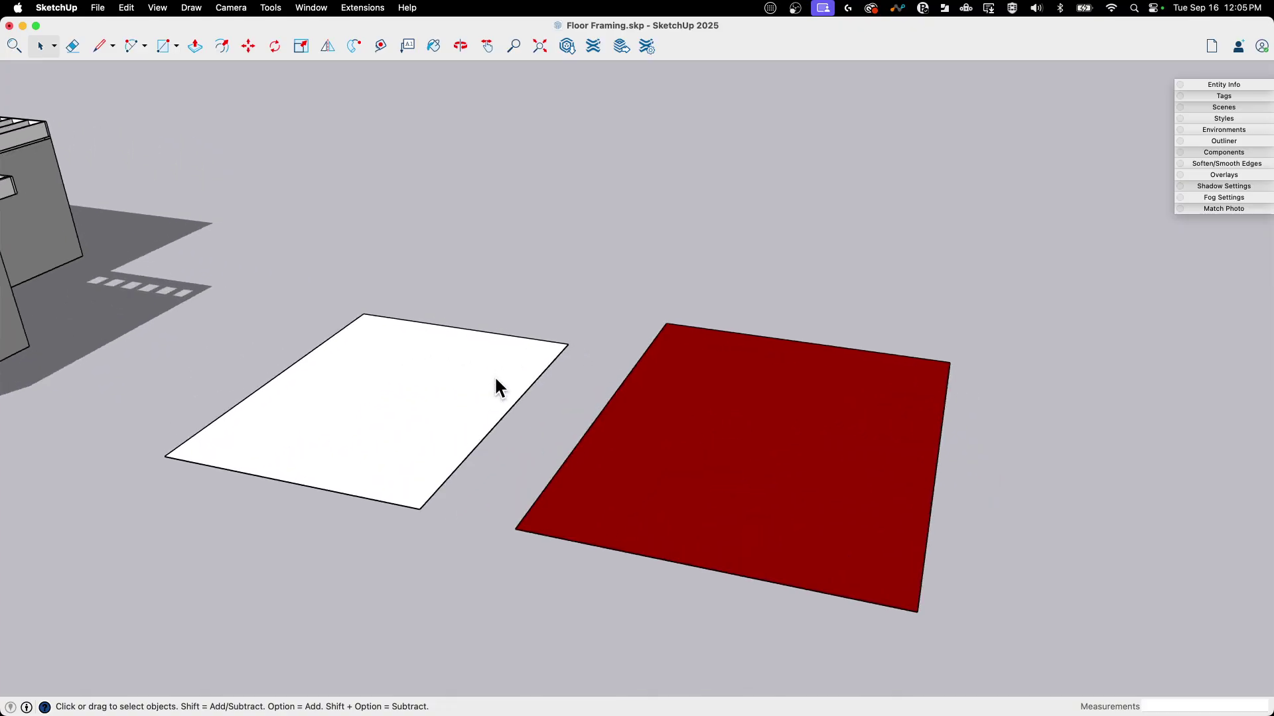
# Step: Move the white rectangle back onto the red one, inside its outer edges
pyautogui.click(427, 432)
pyautogui.press('m')
pyautogui.click(259, 533)
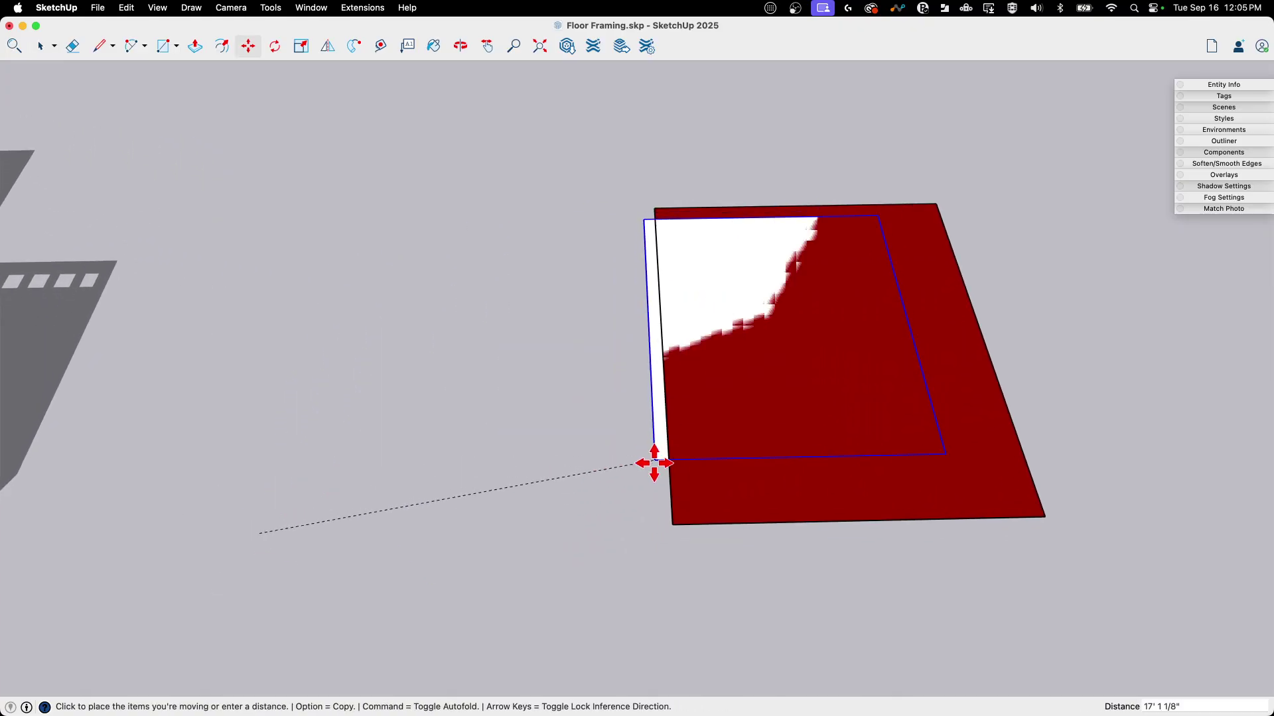
pyautogui.click(702, 478)
# Step: Raise the white rectangle 1/4" above the red one along the blue axis
pyautogui.moveTo(702, 478); pyautogui.dragTo(388, 489, button='middle')
pyautogui.click(395, 473)
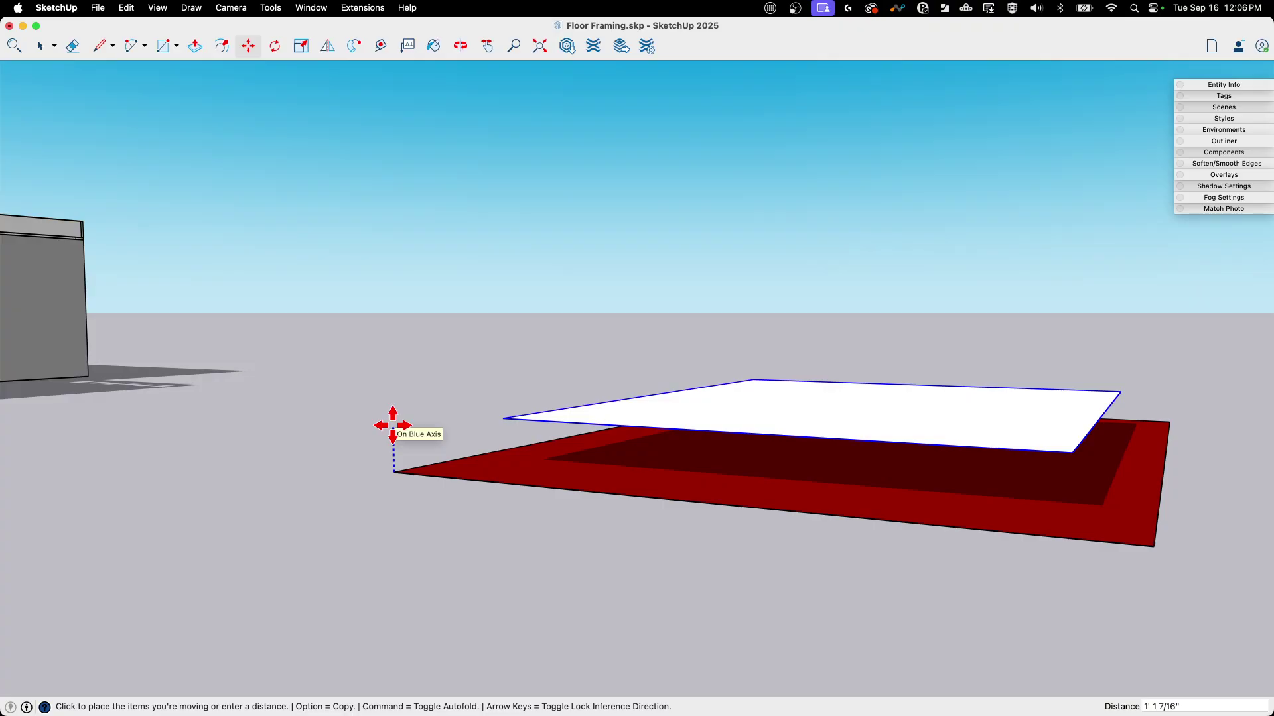
pyautogui.press('Escape')
# Step: Examine the raised white rectangle over the red one from near, far and above
pyautogui.moveTo(805, 253); pyautogui.dragTo(1028, 458, button='middle')
pyautogui.scroll(-10, 1028, 458)
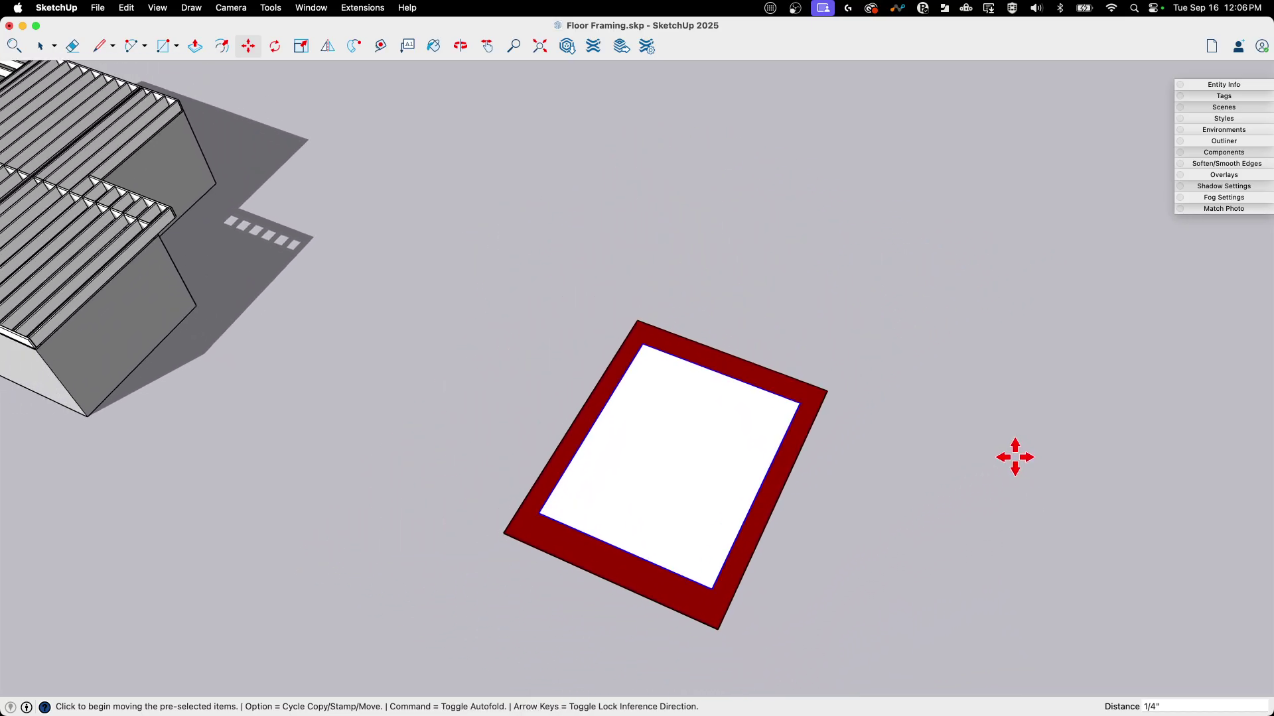
pyautogui.scroll(-10, 965, 463)
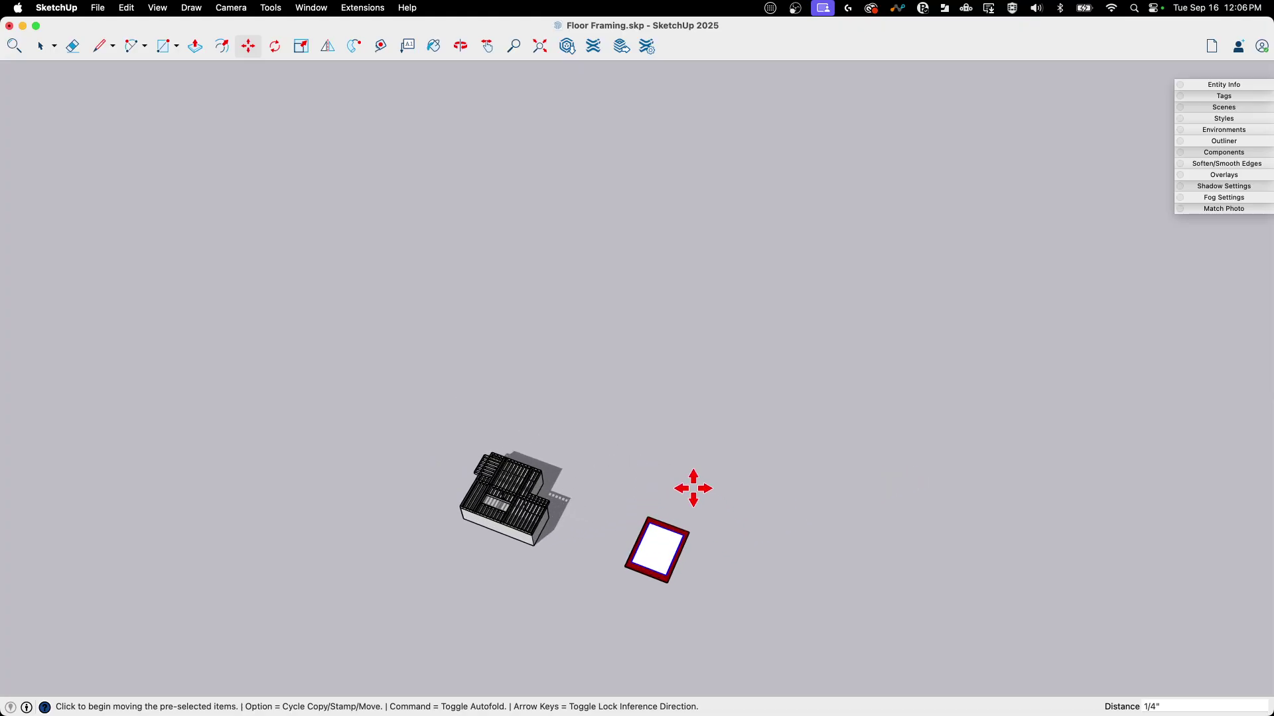
pyautogui.scroll(15, 693, 489)
pyautogui.moveTo(685, 429)
pyautogui.mouseDown(button='middle')
pyautogui.moveTo(819, 429)
pyautogui.moveTo(723, 495)
pyautogui.moveTo(762, 458)
pyautogui.moveTo(705, 387)
pyautogui.moveTo(690, 412)
pyautogui.moveTo(694, 460)
pyautogui.moveTo(788, 537)
pyautogui.moveTo(789, 503)
pyautogui.moveTo(682, 415)
pyautogui.mouseUp(button='middle')
pyautogui.press('space')
pyautogui.scroll(-8, 727, 427)
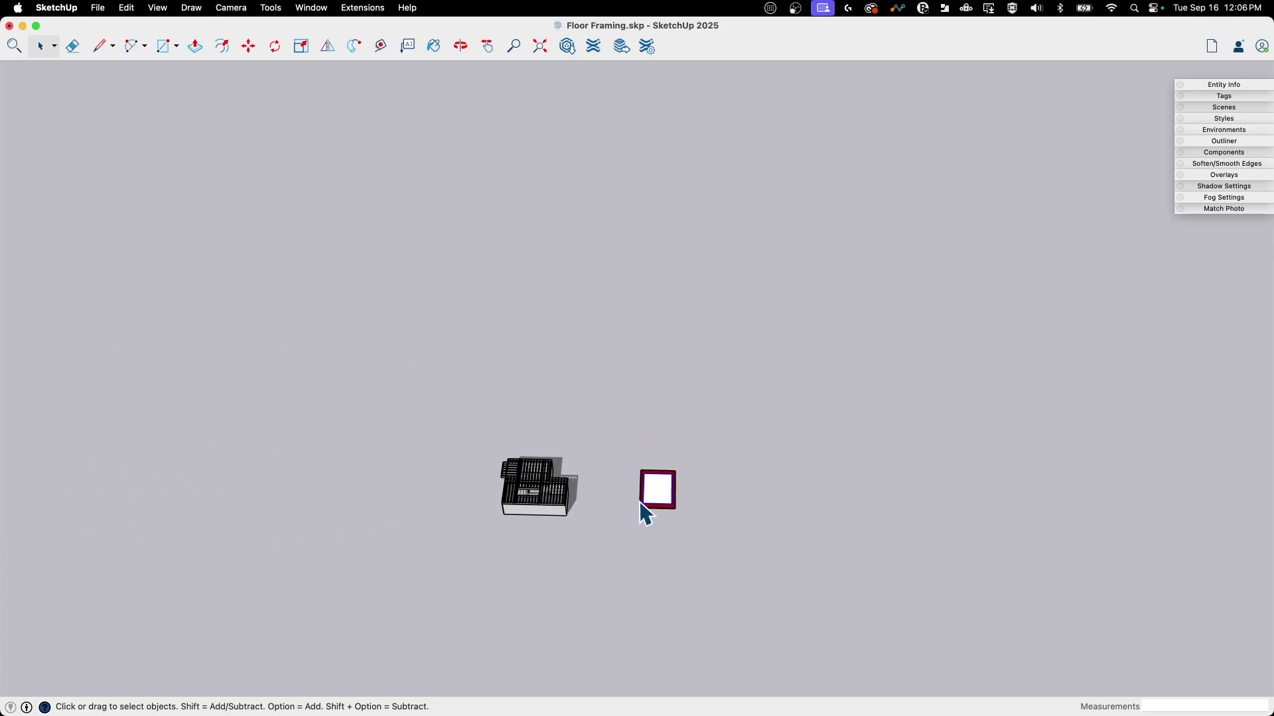
# Step: Examine how the floor framing's joists, edges and red beam display from close up, mid-range and far away
pyautogui.scroll(10, 667, 370)
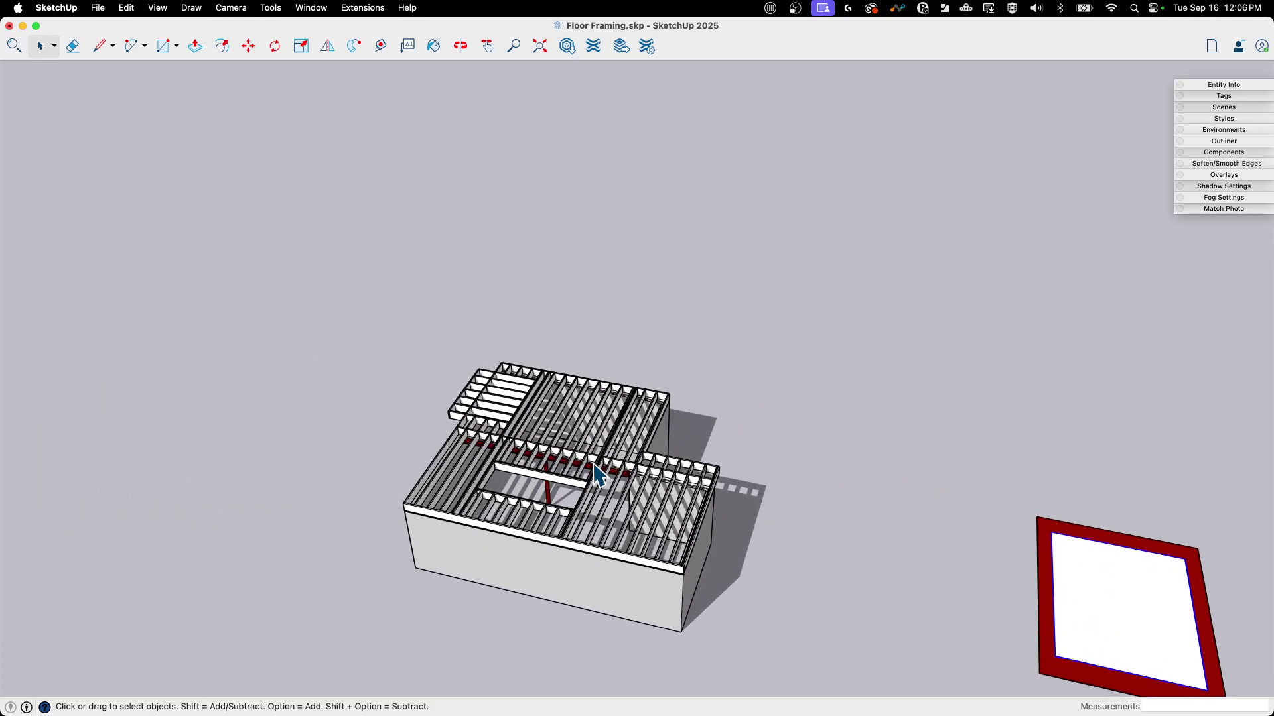
pyautogui.moveTo(594, 464); pyautogui.dragTo(623, 471, button='middle')
pyautogui.scroll(10, 762, 526)
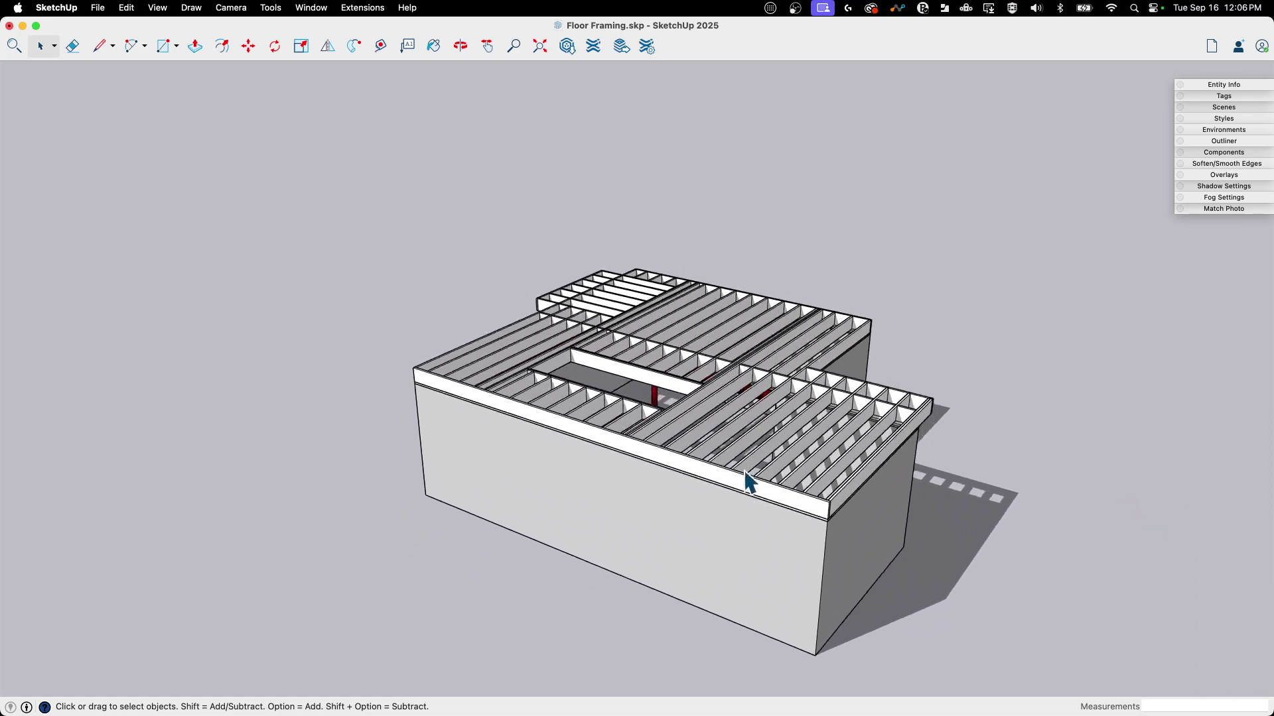
pyautogui.scroll(-10, 759, 460)
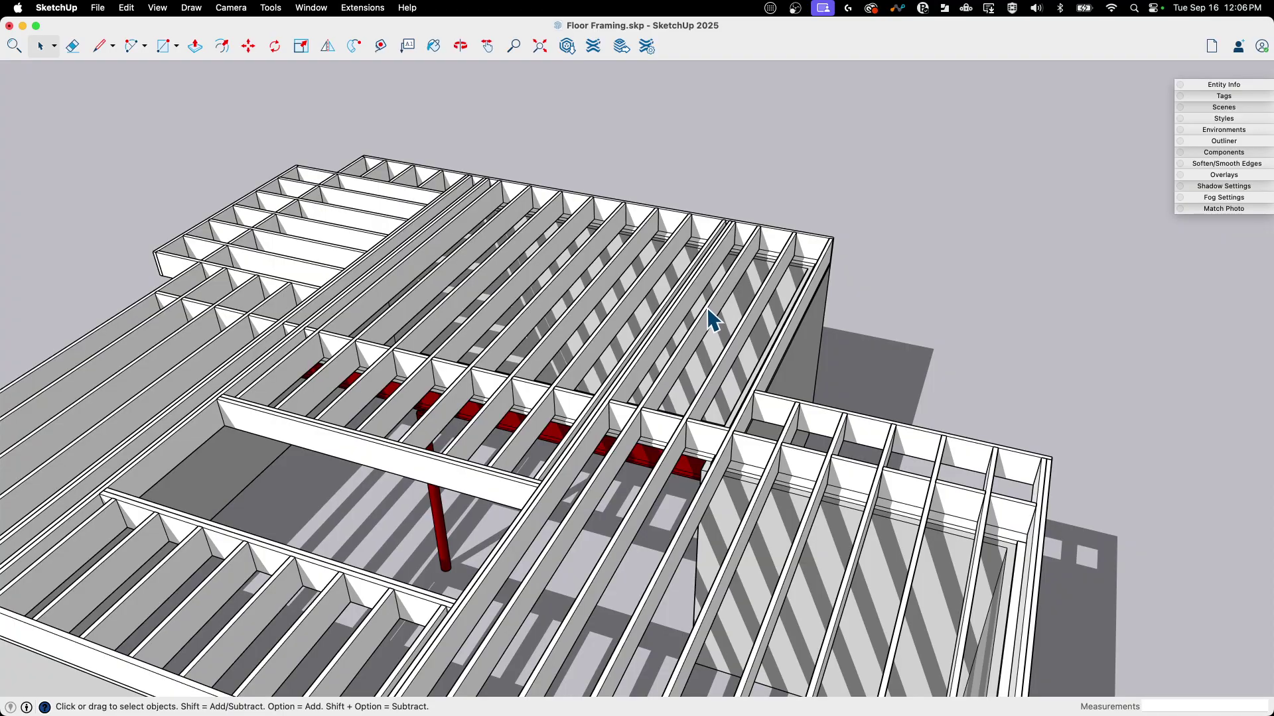
pyautogui.scroll(-6, 711, 327)
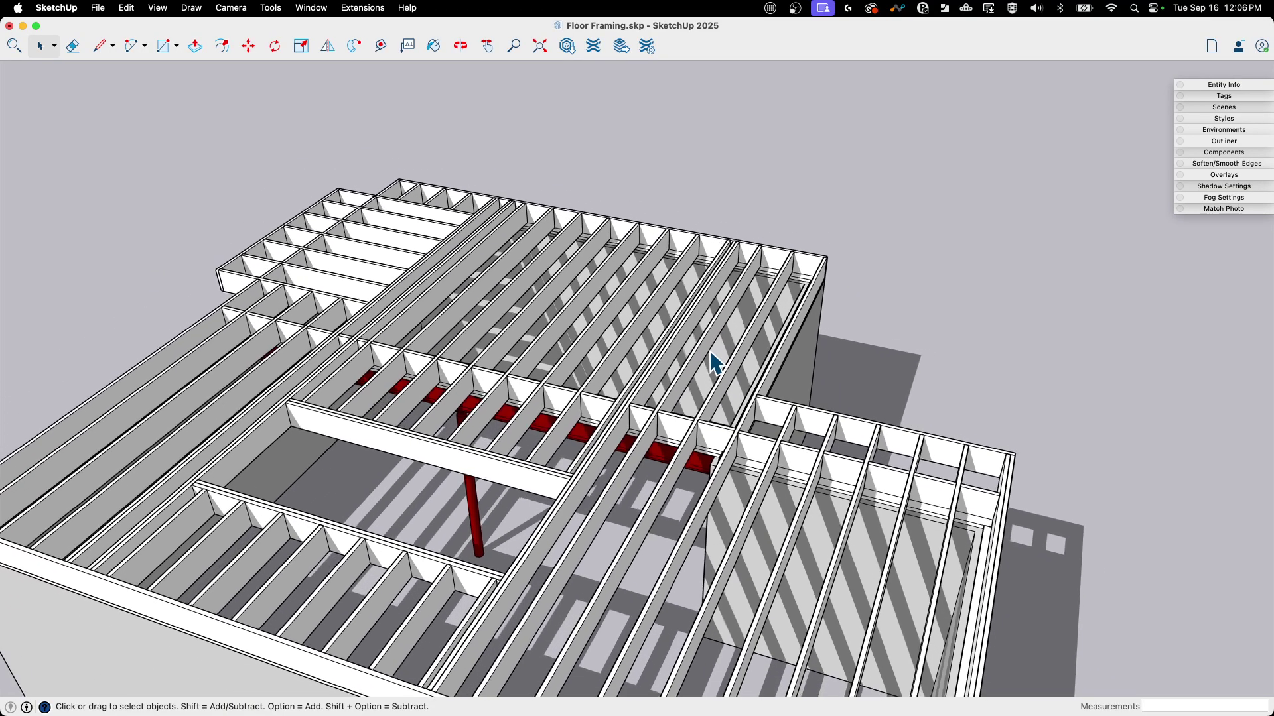
pyautogui.scroll(-8, 717, 476)
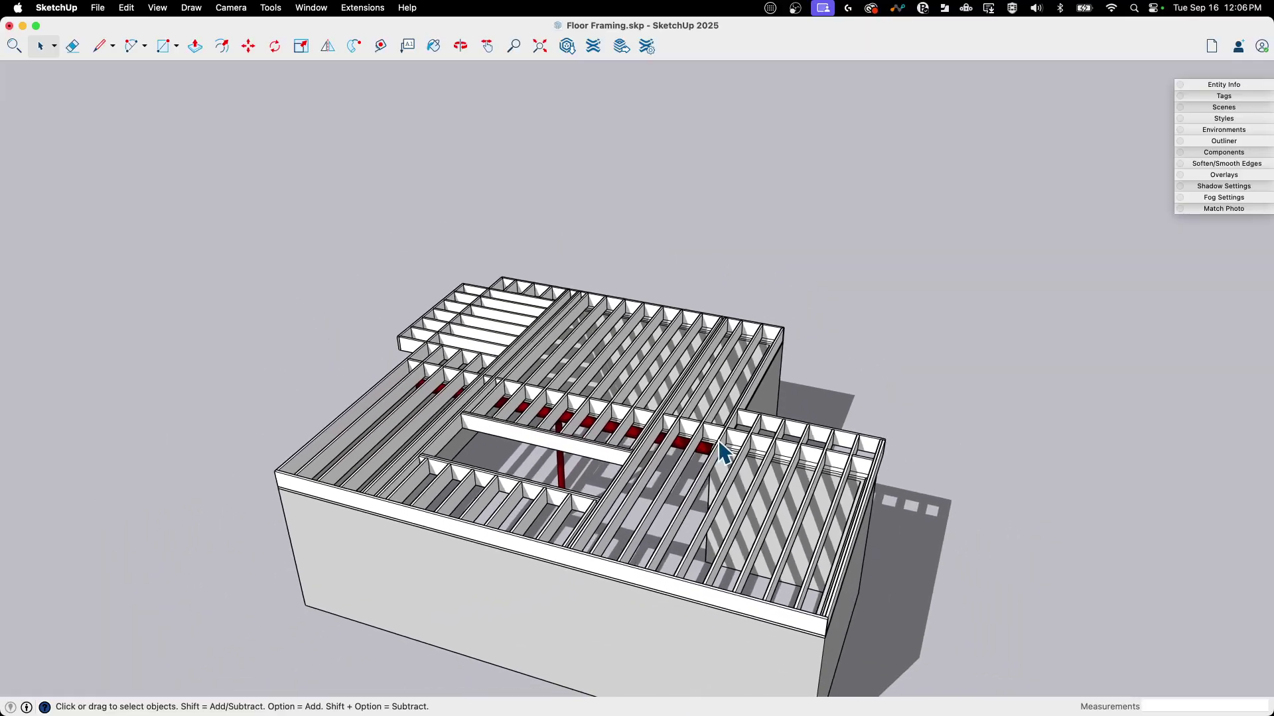
pyautogui.scroll(-6, 710, 424)
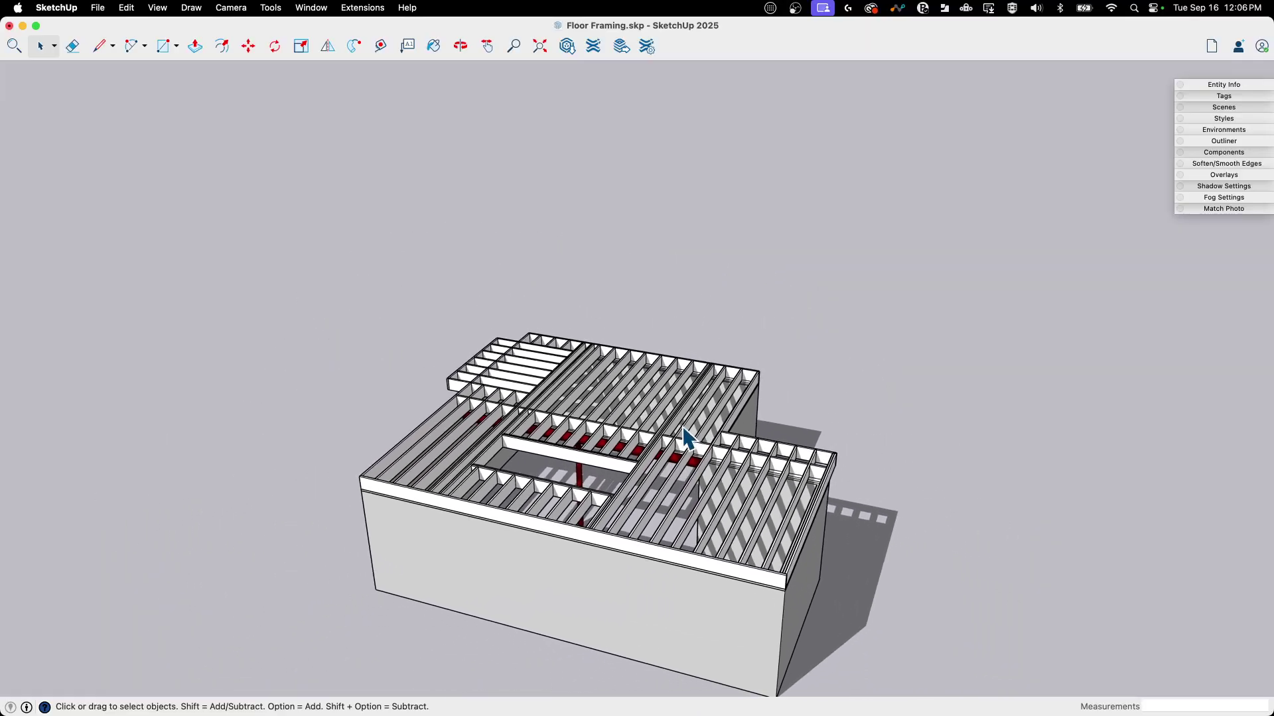
pyautogui.scroll(-6, 690, 444)
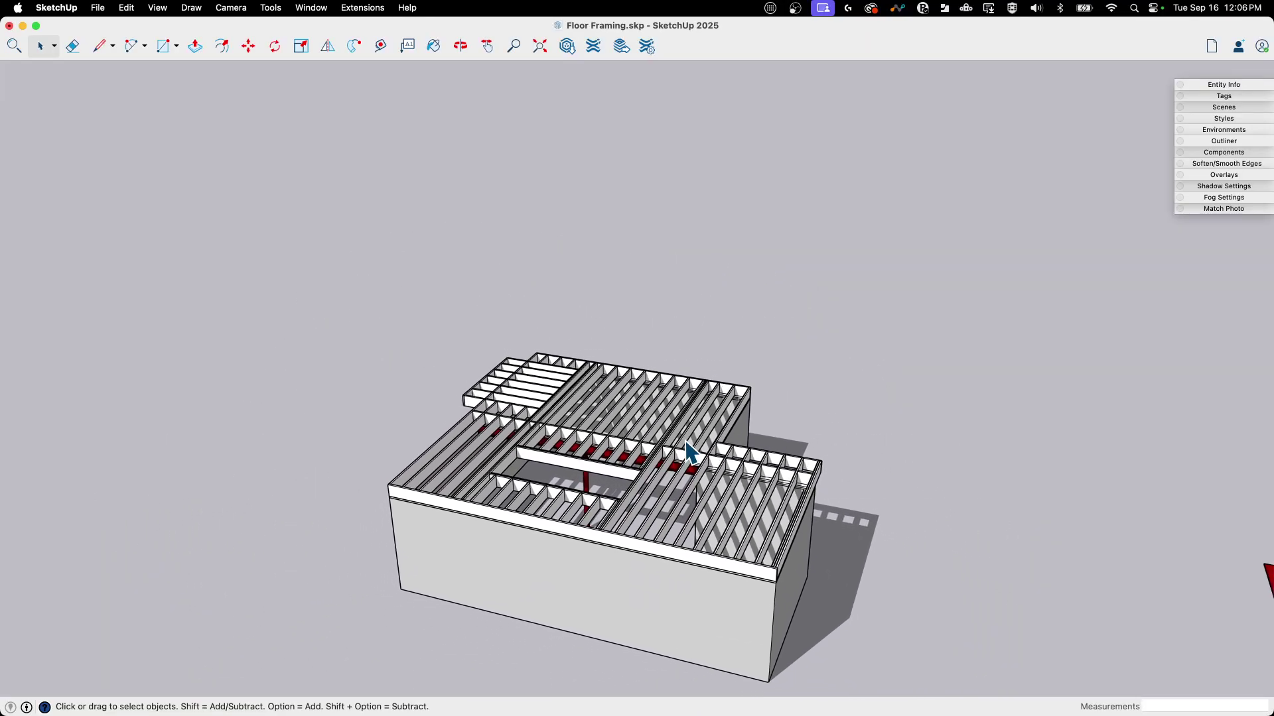
pyautogui.scroll(-6, 685, 446)
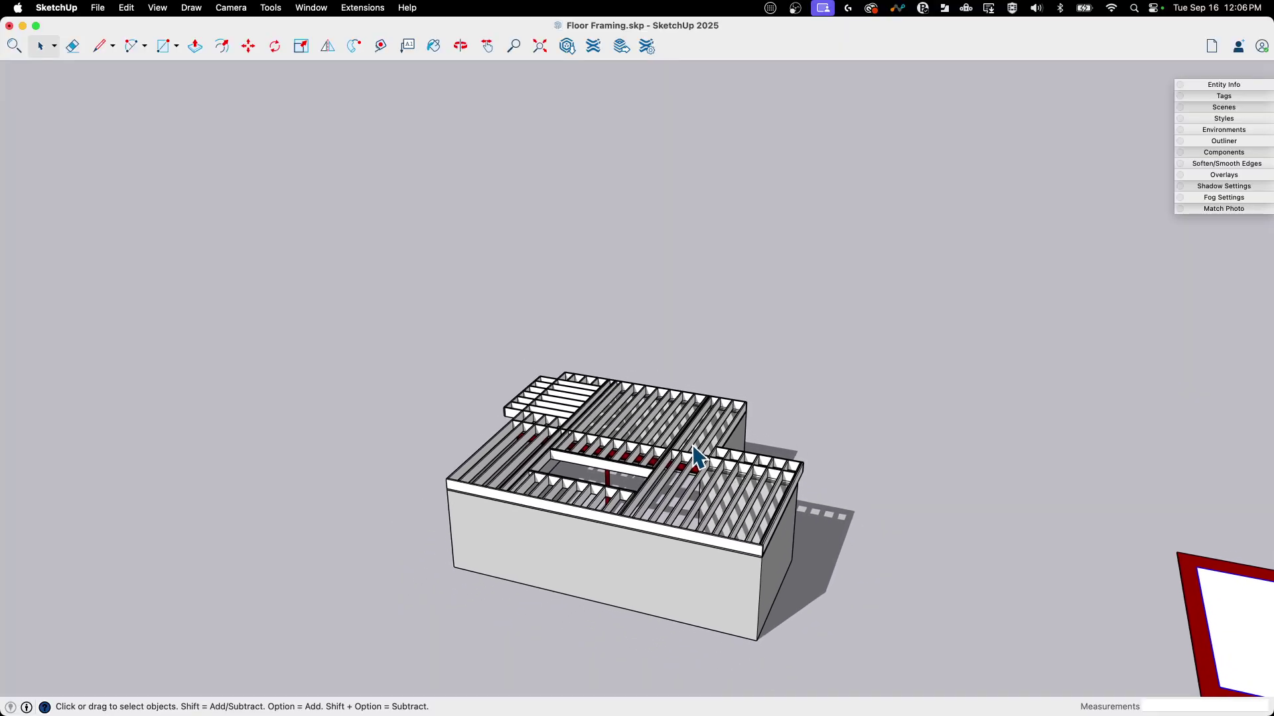
pyautogui.scroll(-2, 701, 458)
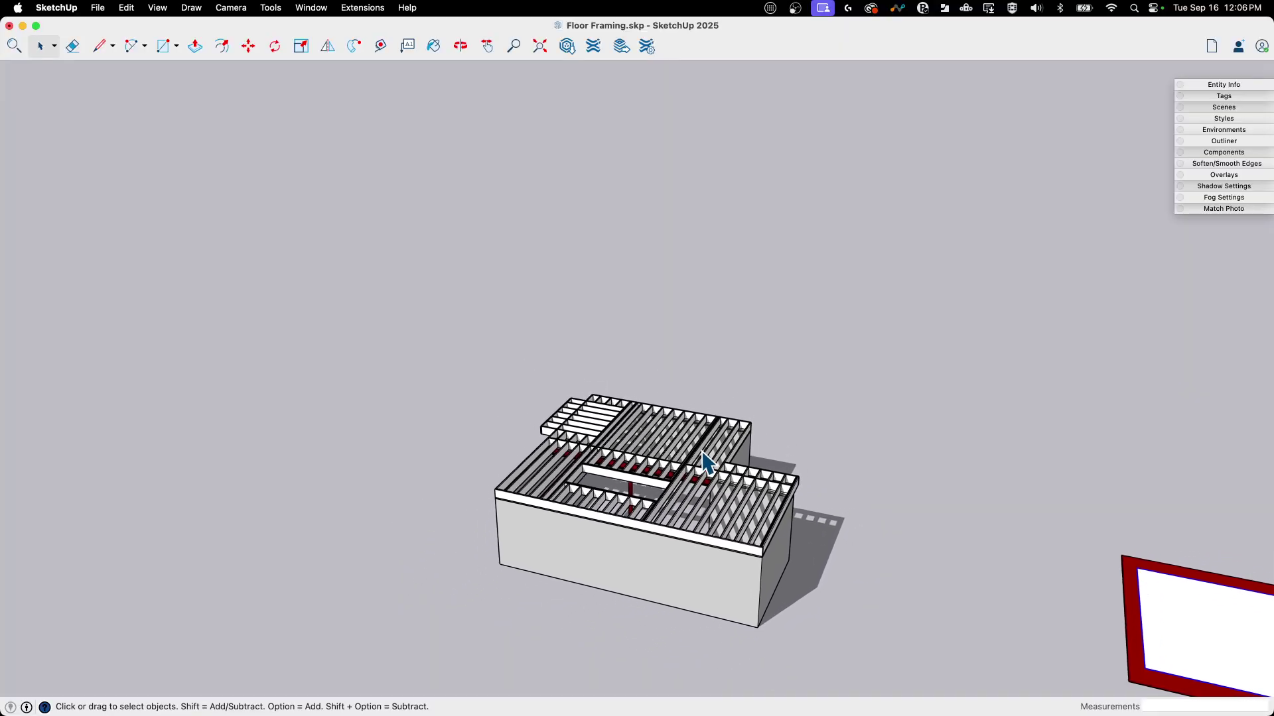
pyautogui.moveTo(669, 507); pyautogui.dragTo(659, 368, button='middle')
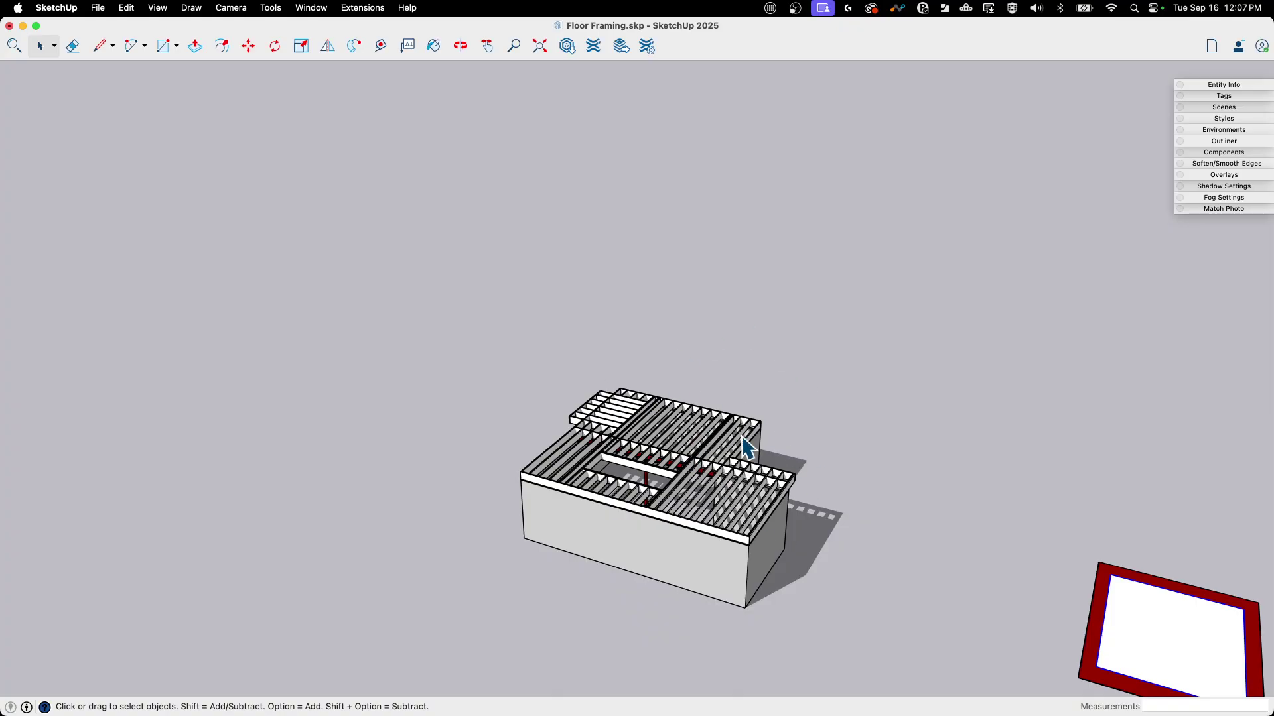
pyautogui.moveTo(699, 459); pyautogui.dragTo(664, 431, button='middle')
pyautogui.scroll(-5, 665, 431)
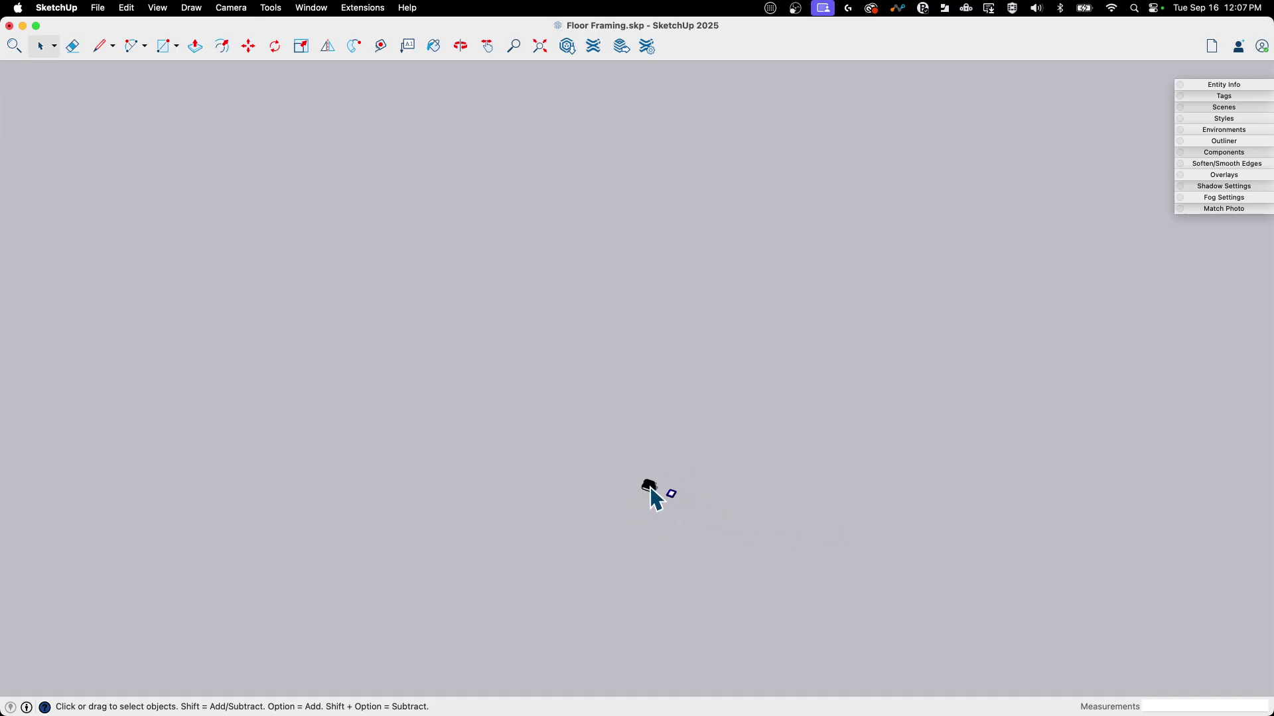
pyautogui.scroll(4, 667, 488)
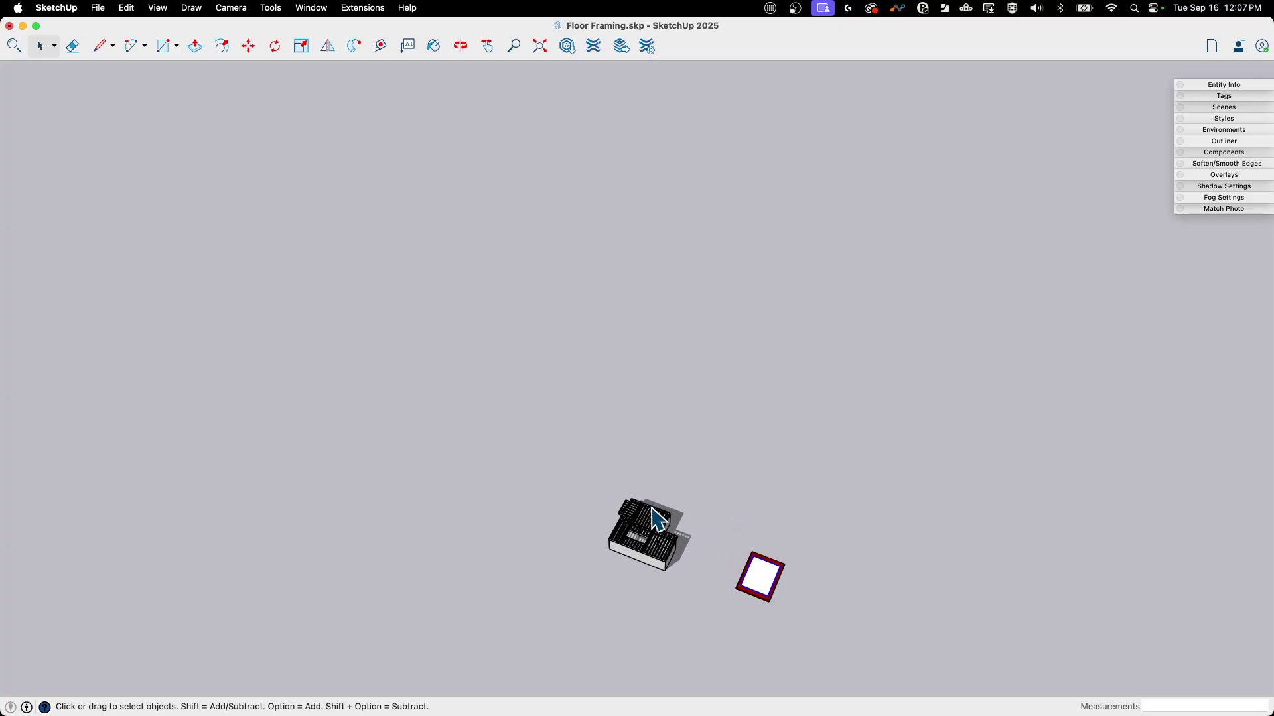
pyautogui.scroll(5, 665, 526)
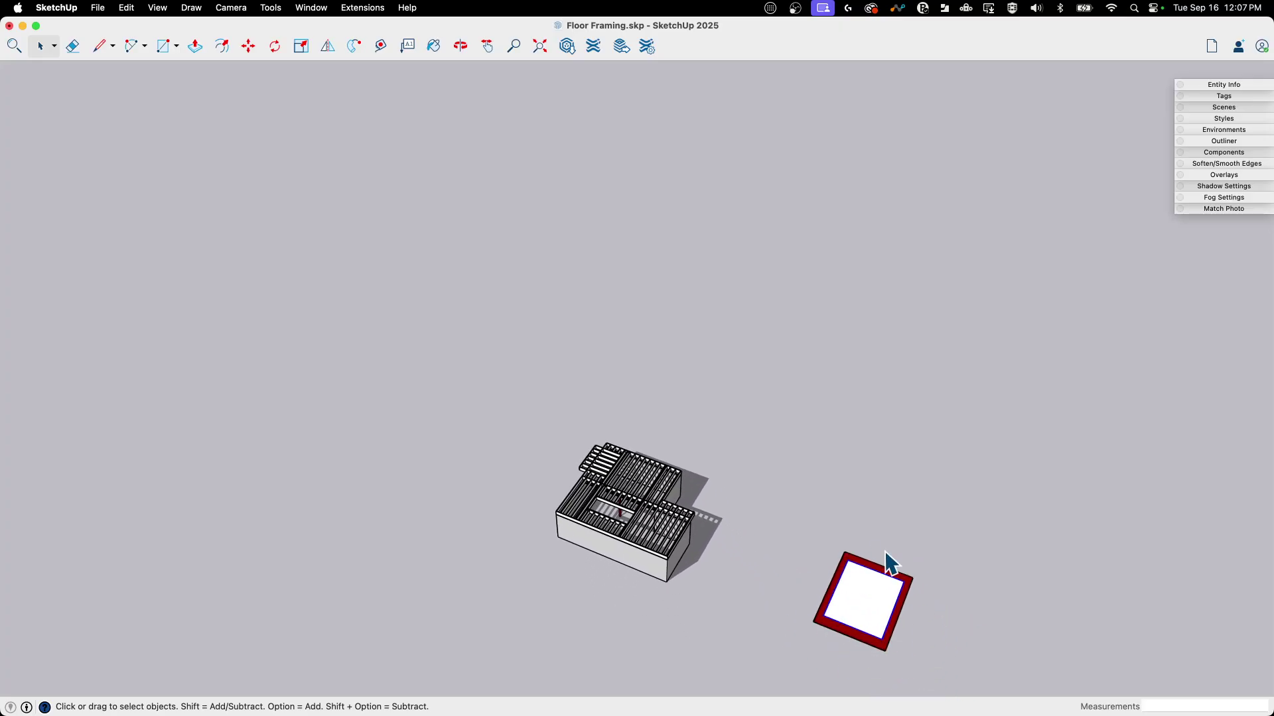
pyautogui.scroll(6, 717, 518)
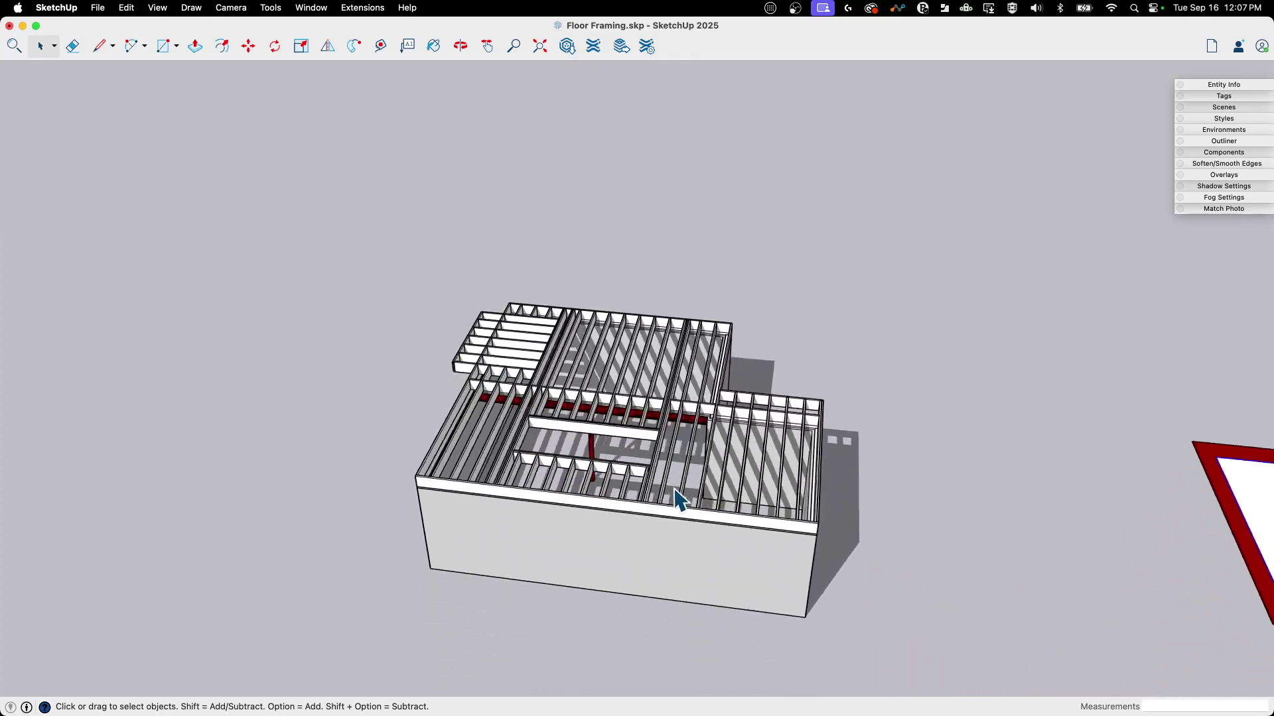
# Step: Draw a 4' by 8' rectangle on top of the joists, starting at the outer back corner of the floor framing
pyautogui.moveTo(674, 489); pyautogui.dragTo(680, 484, button='middle')
pyautogui.scroll(2, 720, 373)
pyautogui.scroll(-5, 795, 364)
pyautogui.moveTo(796, 364)
pyautogui.mouseDown(button='middle')
pyautogui.moveTo(741, 453)
pyautogui.moveTo(645, 417)
pyautogui.mouseUp(button='middle')
pyautogui.scroll(10, 747, 463)
pyautogui.scroll(-4, 719, 446)
pyautogui.scroll(3, 717, 338)
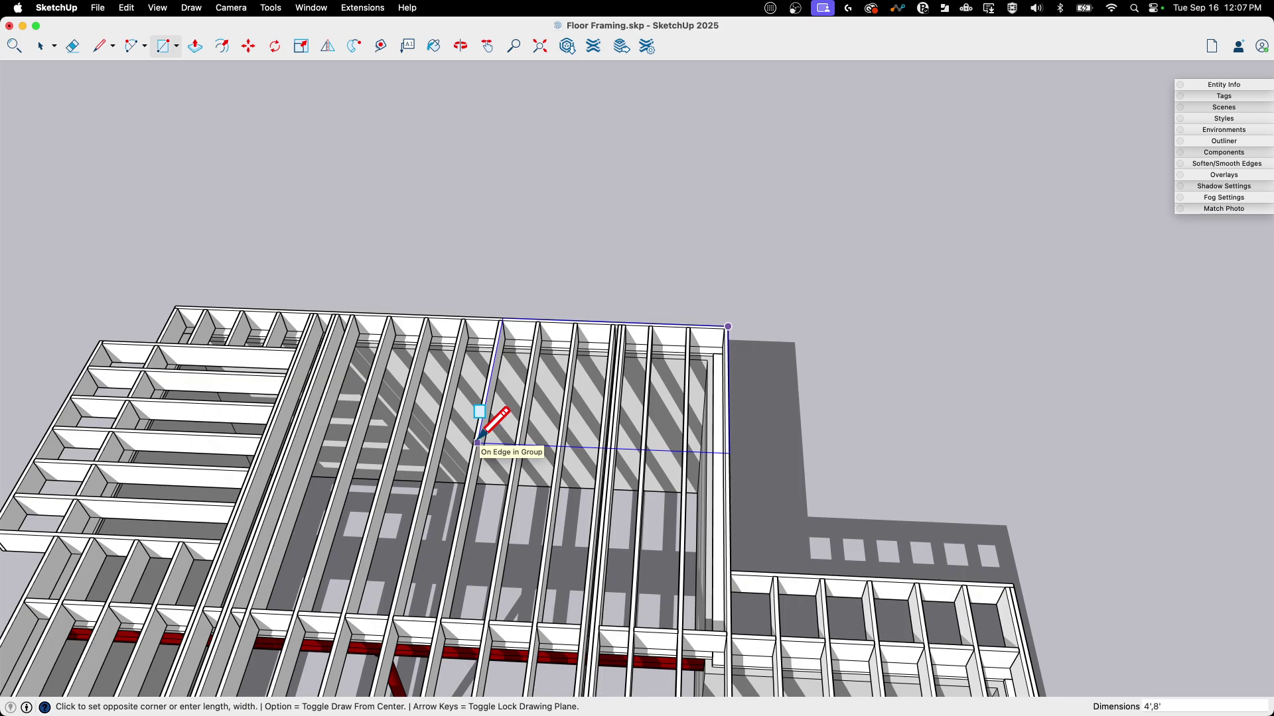
pyautogui.click(477, 443)
# Step: Extrude the rectangle on the joists up 3/4" as a floor sheet and select the whole sheet
pyautogui.scroll(-10, 568, 364)
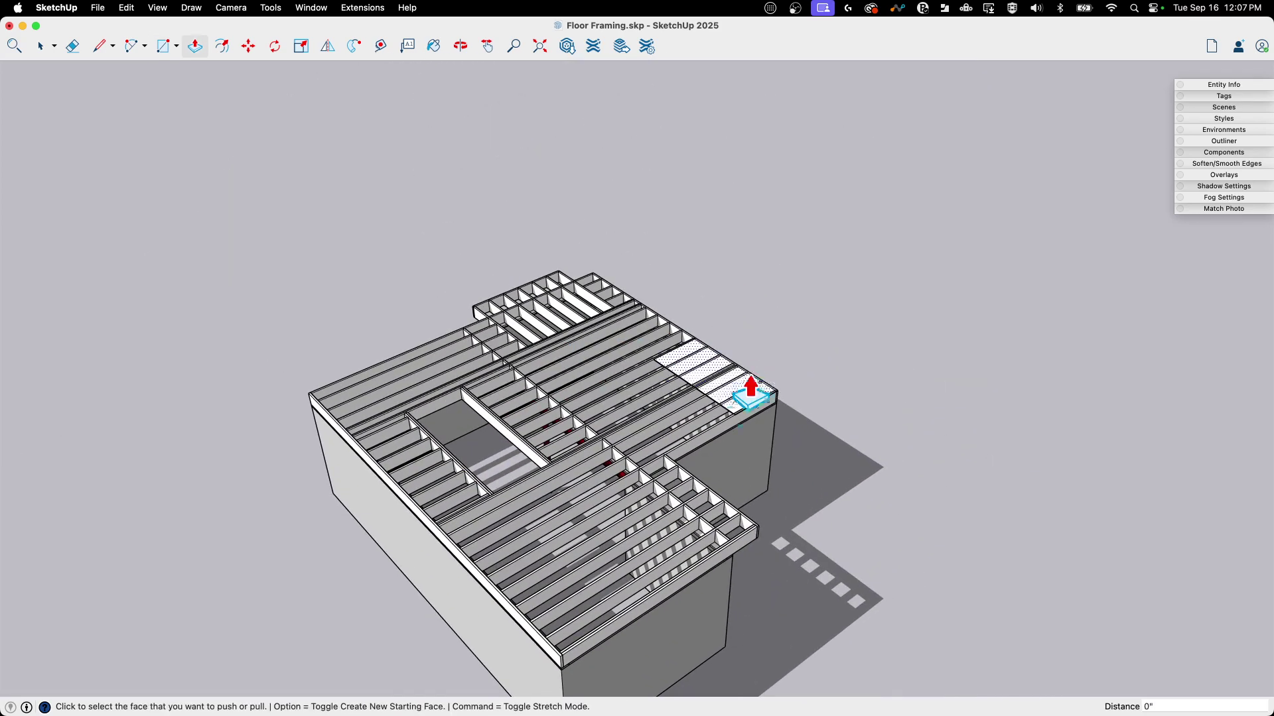
pyautogui.scroll(3, 750, 393)
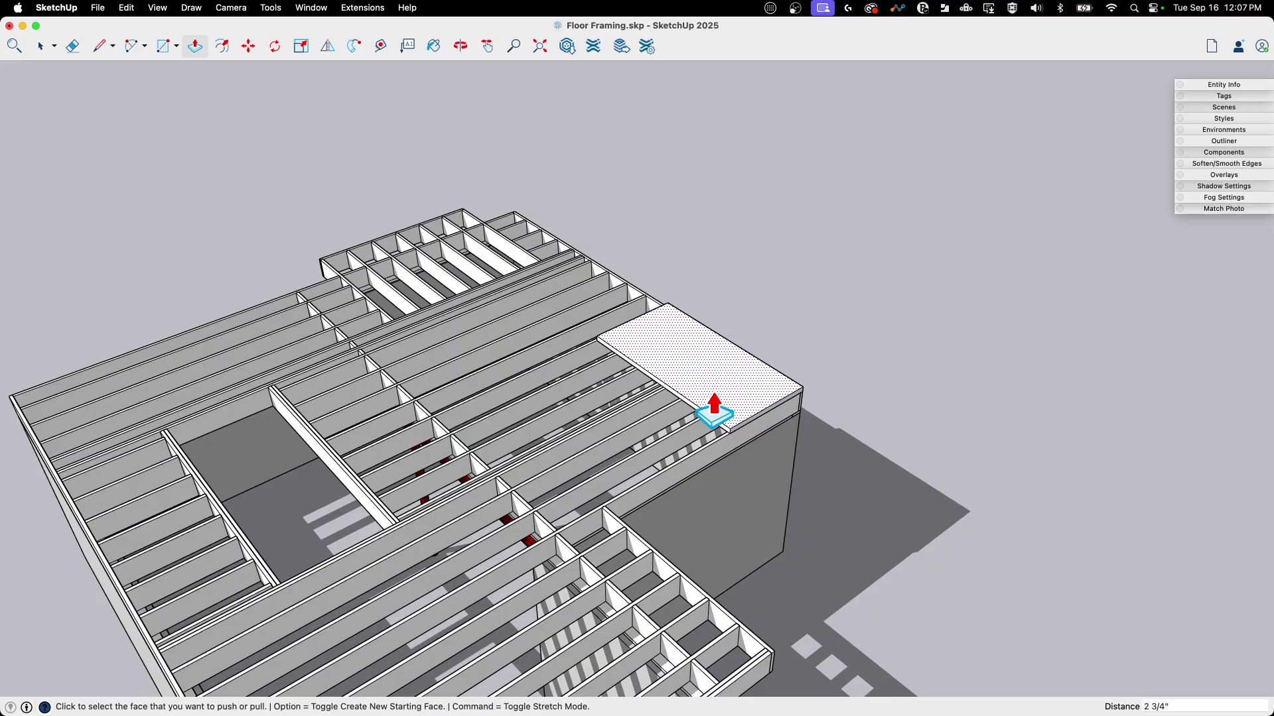
pyautogui.click(714, 412)
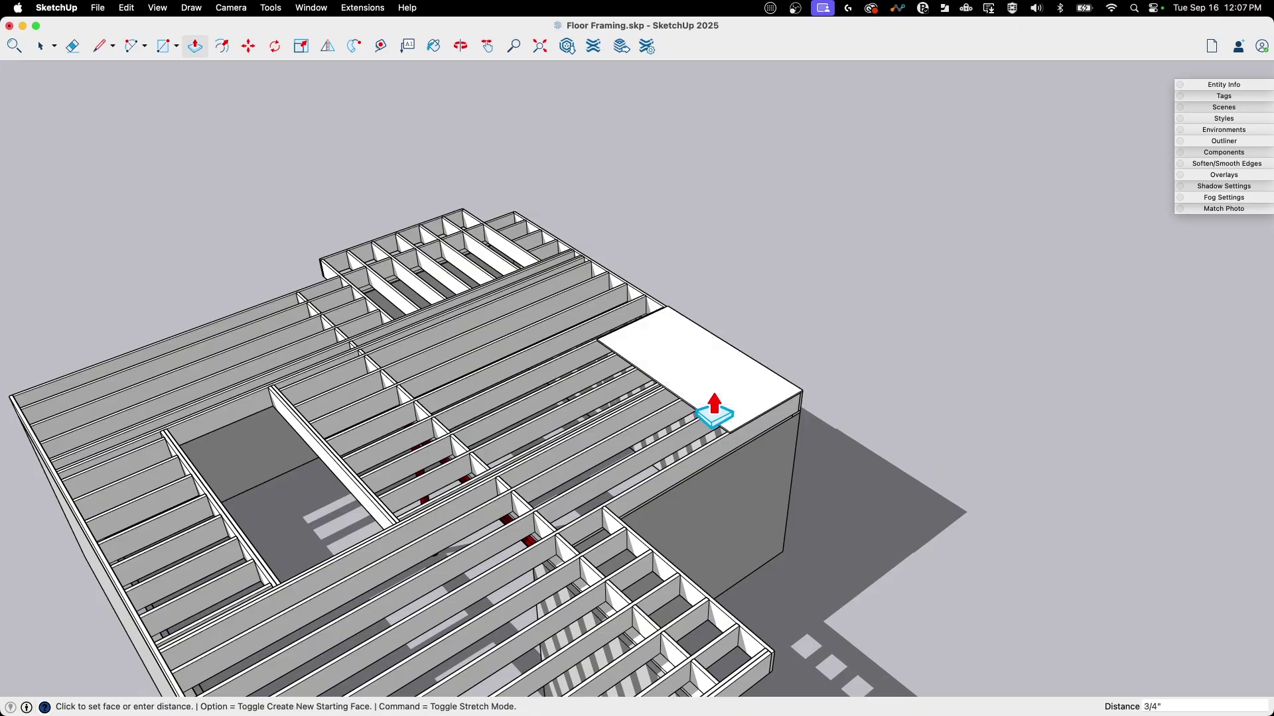
pyautogui.press('space')
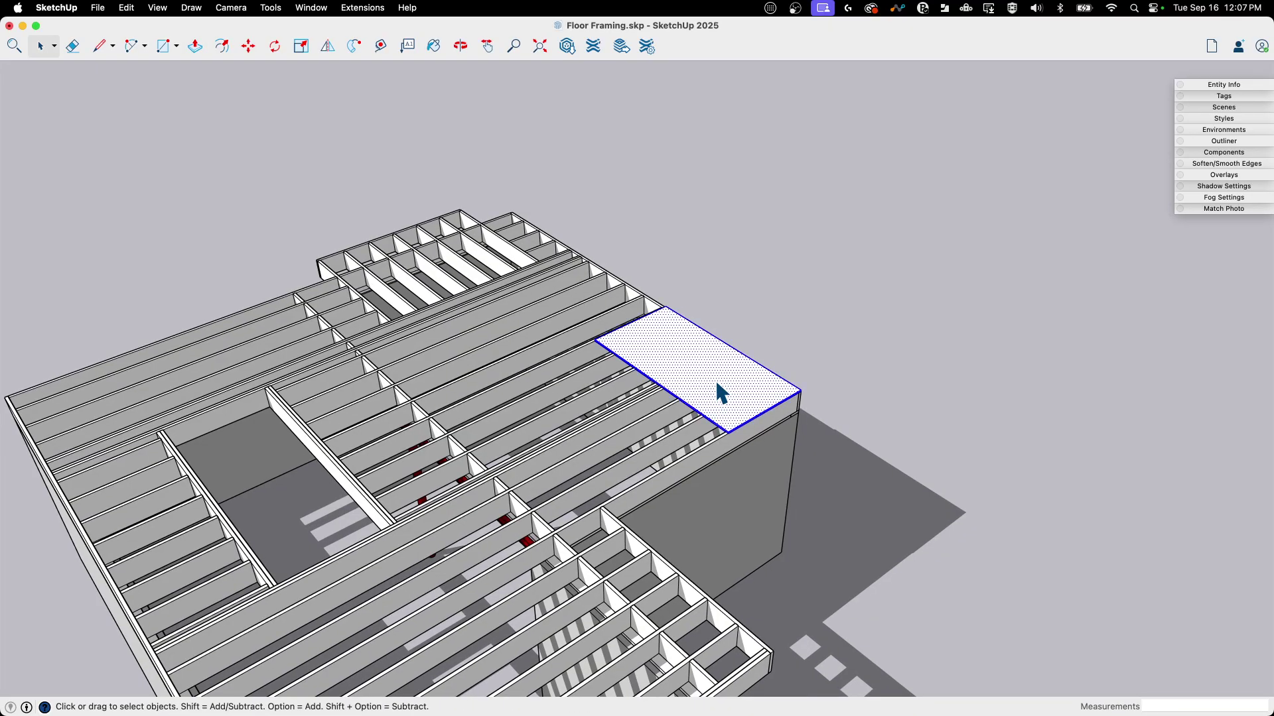
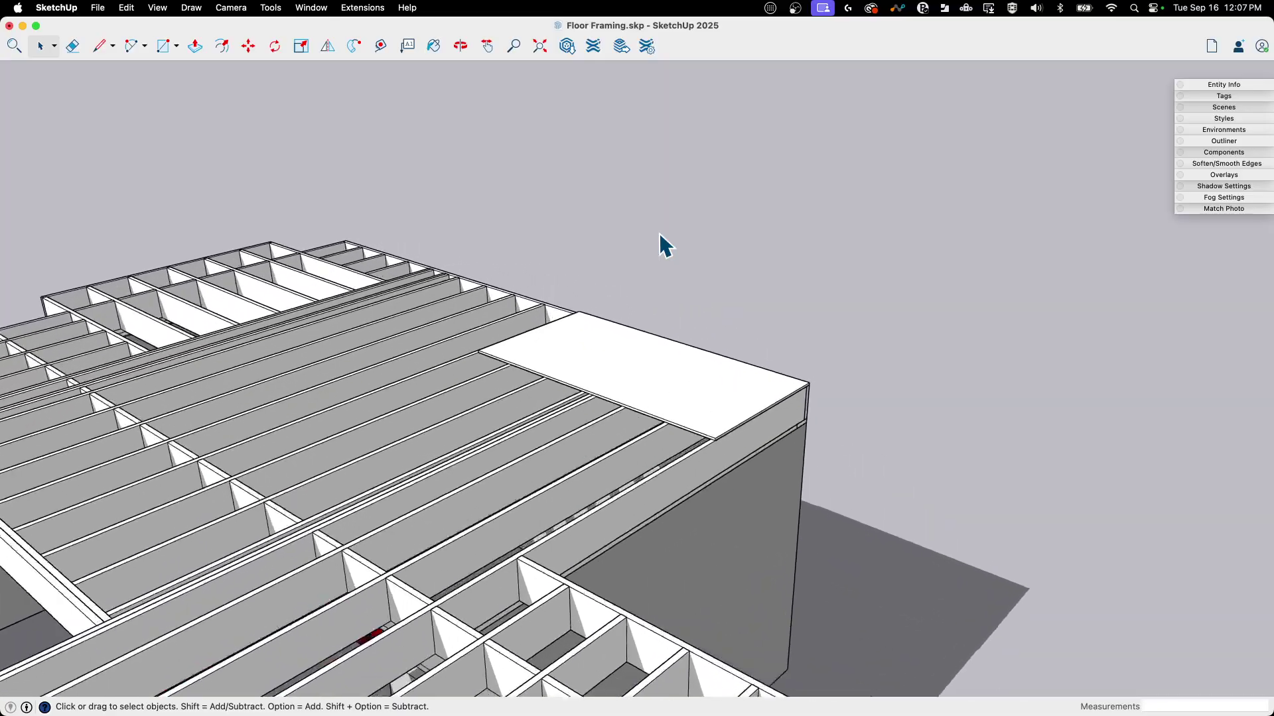
# Step: Examine the floor sheet over the joists from various distances and angles, from the whole model to its edge up close
pyautogui.moveTo(252, 418); pyautogui.dragTo(785, 512, button='middle')
pyautogui.scroll(-5, 756, 499)
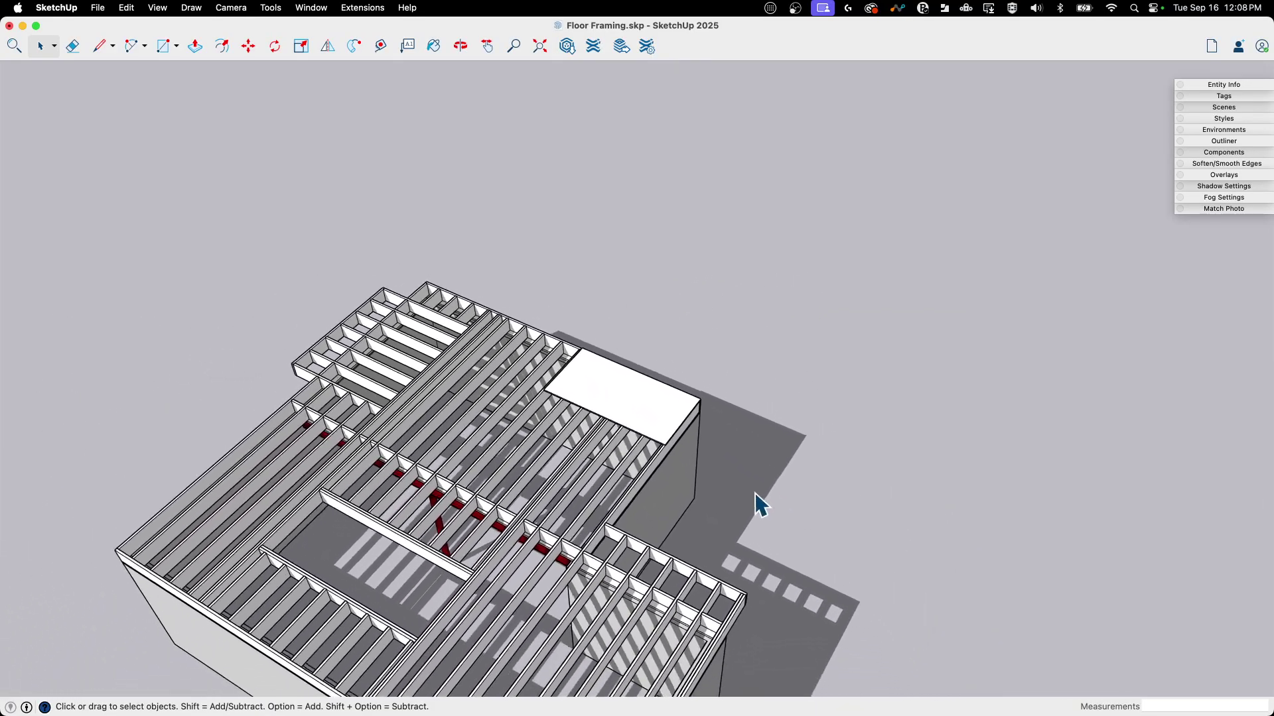
pyautogui.scroll(4, 605, 438)
pyautogui.moveTo(605, 438)
pyautogui.mouseDown(button='middle')
pyautogui.moveTo(540, 451)
pyautogui.moveTo(571, 430)
pyautogui.moveTo(568, 415)
pyautogui.moveTo(619, 457)
pyautogui.mouseUp(button='middle')
pyautogui.scroll(-4, 603, 449)
pyautogui.scroll(-6, 619, 456)
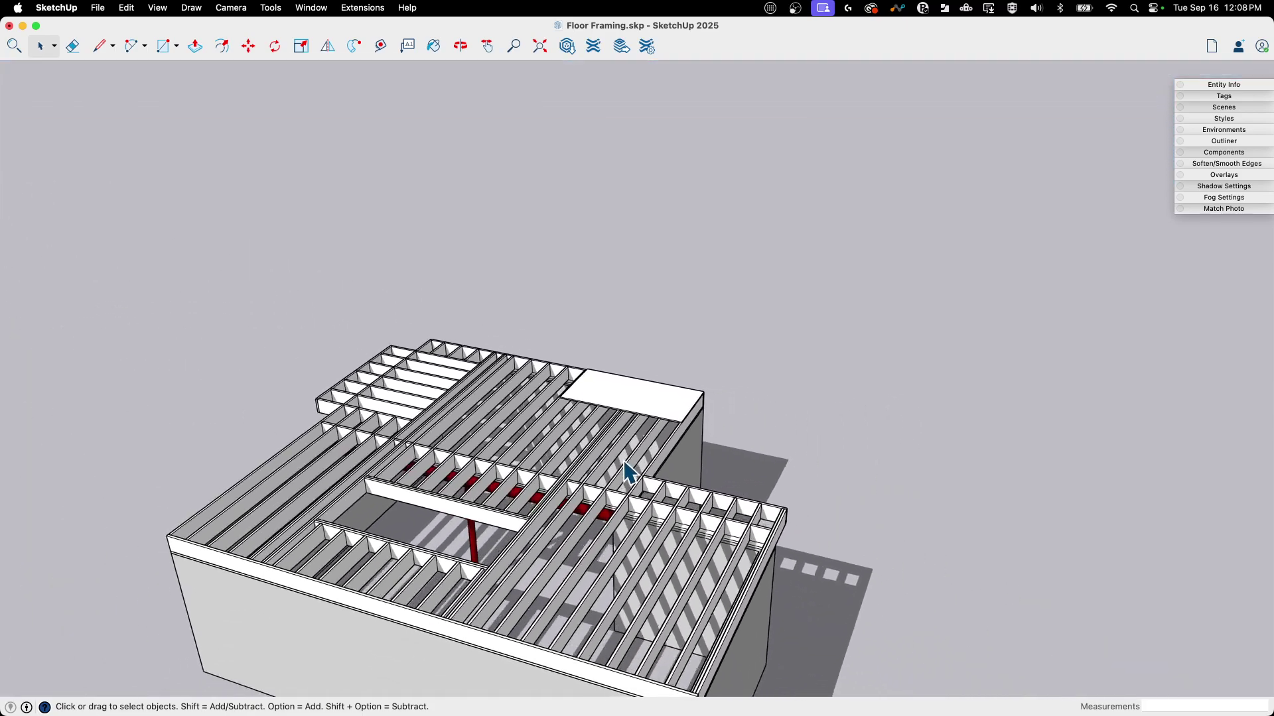
pyautogui.scroll(6, 629, 401)
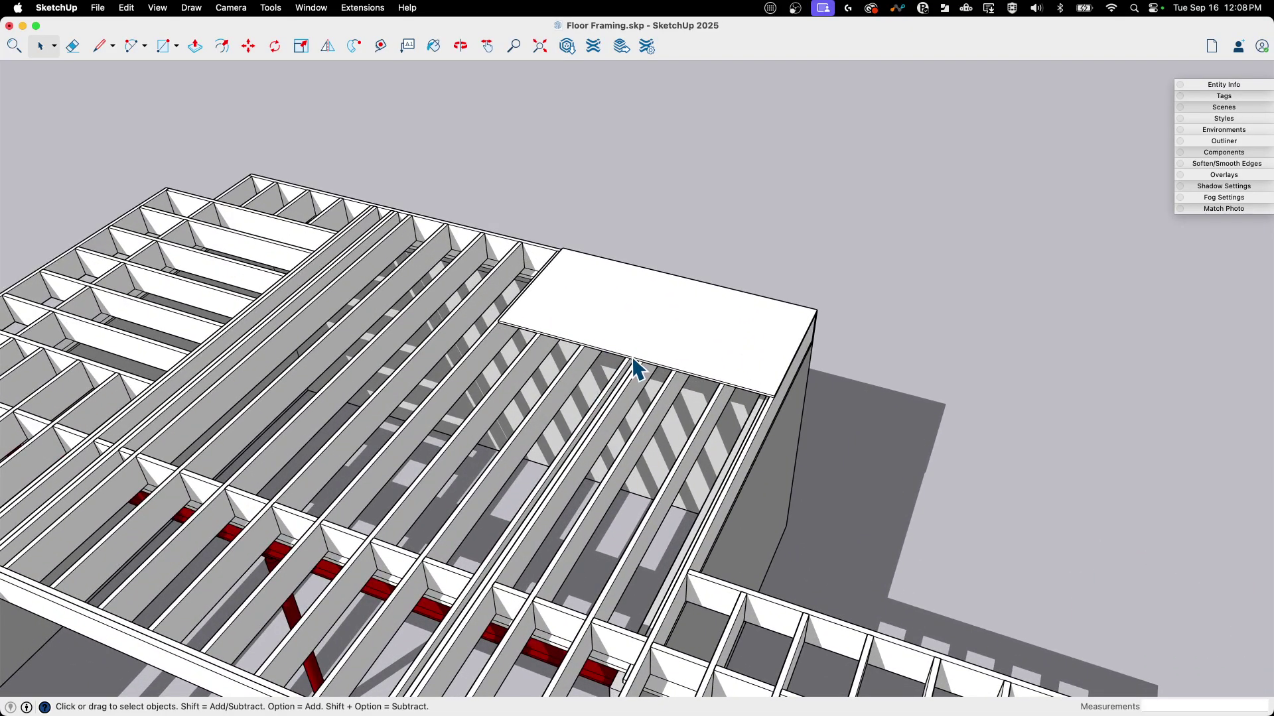
pyautogui.scroll(-5, 635, 369)
pyautogui.scroll(-5, 623, 410)
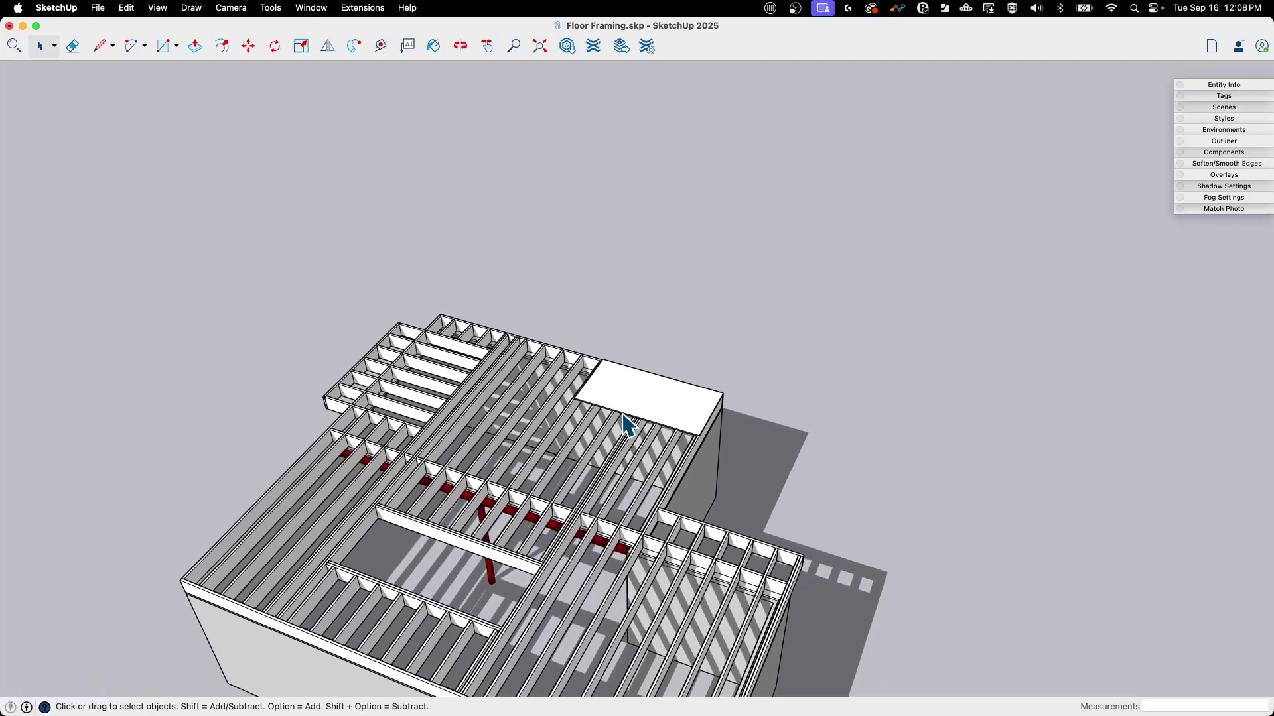
pyautogui.scroll(-5, 627, 425)
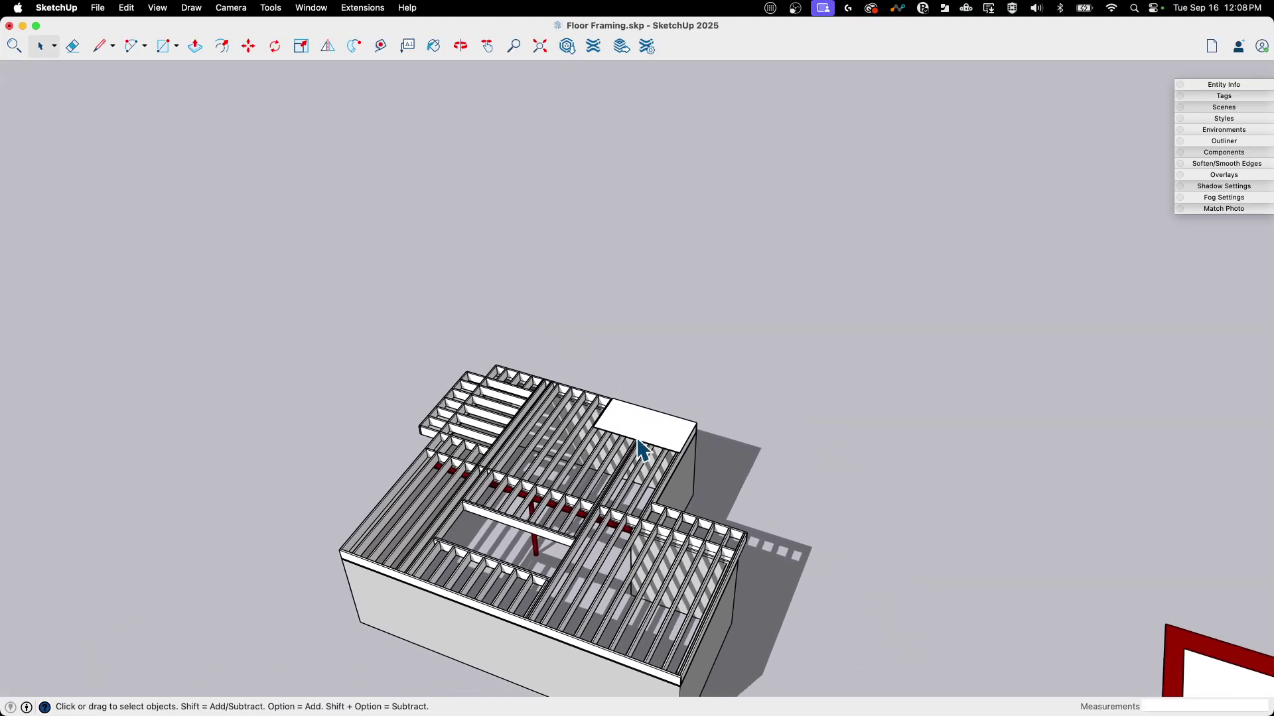
pyautogui.scroll(-5, 639, 446)
pyautogui.scroll(-4, 643, 453)
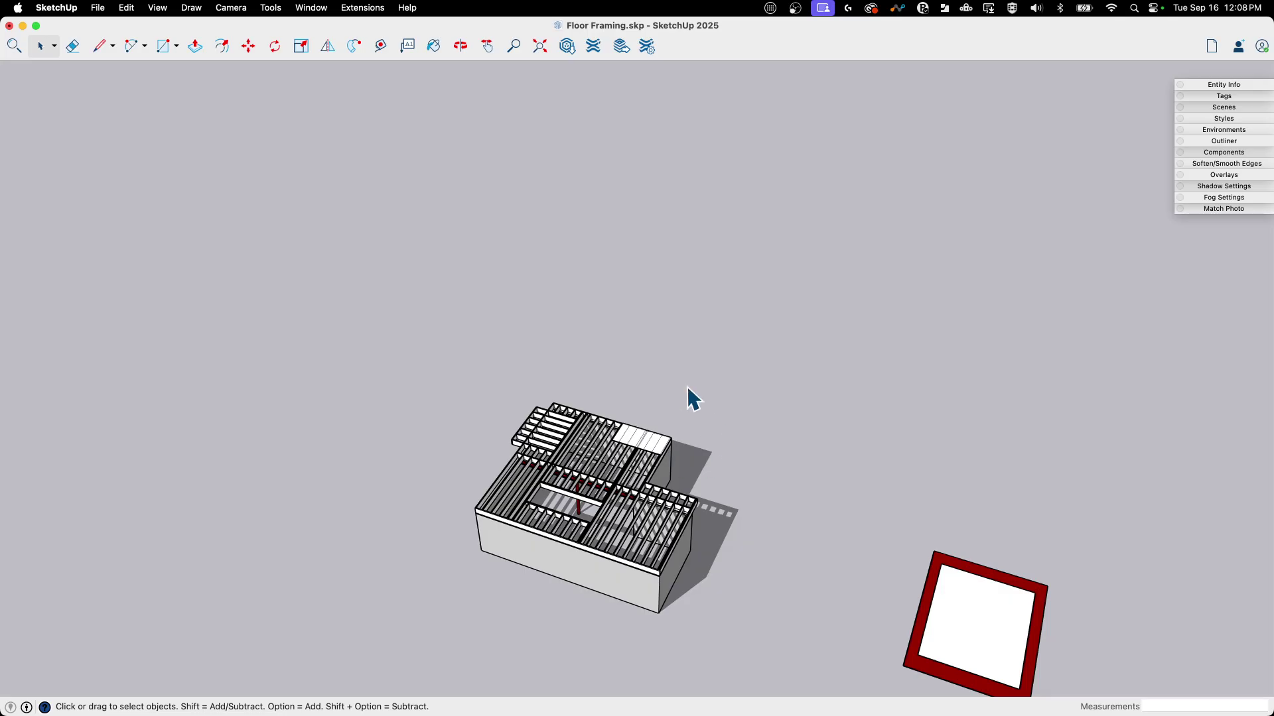
pyautogui.scroll(10, 656, 445)
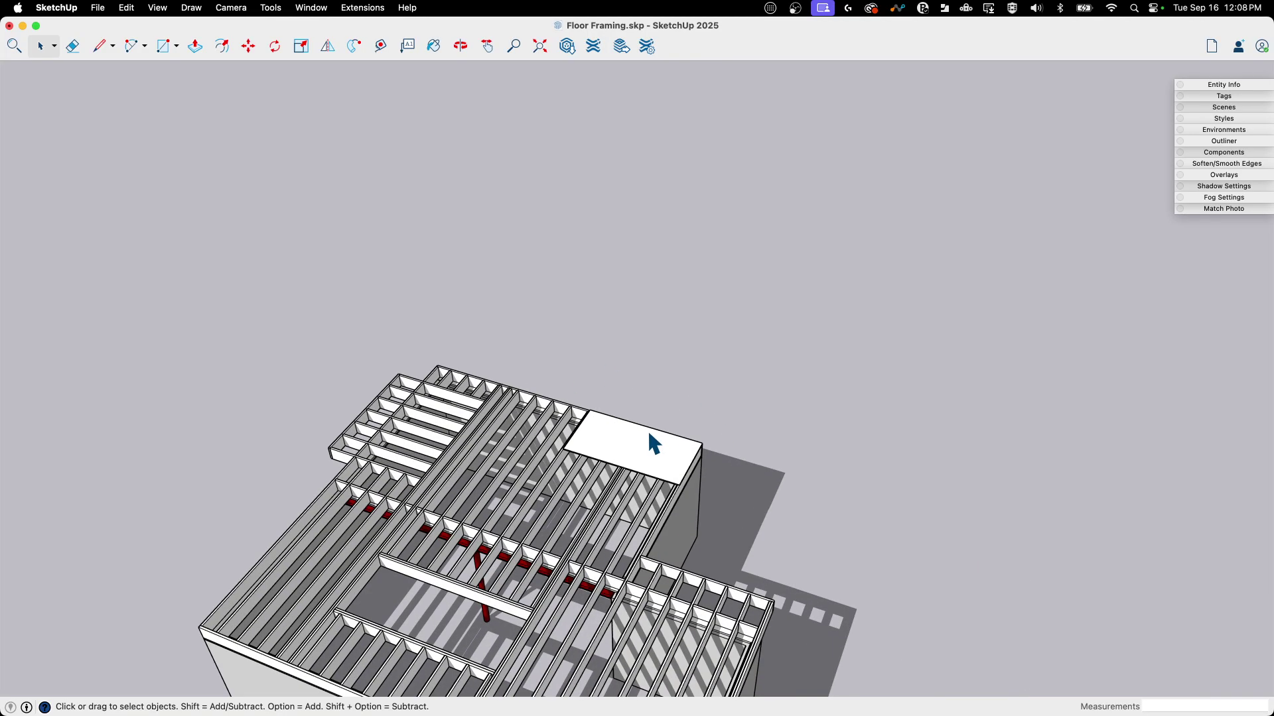
pyautogui.scroll(3, 609, 463)
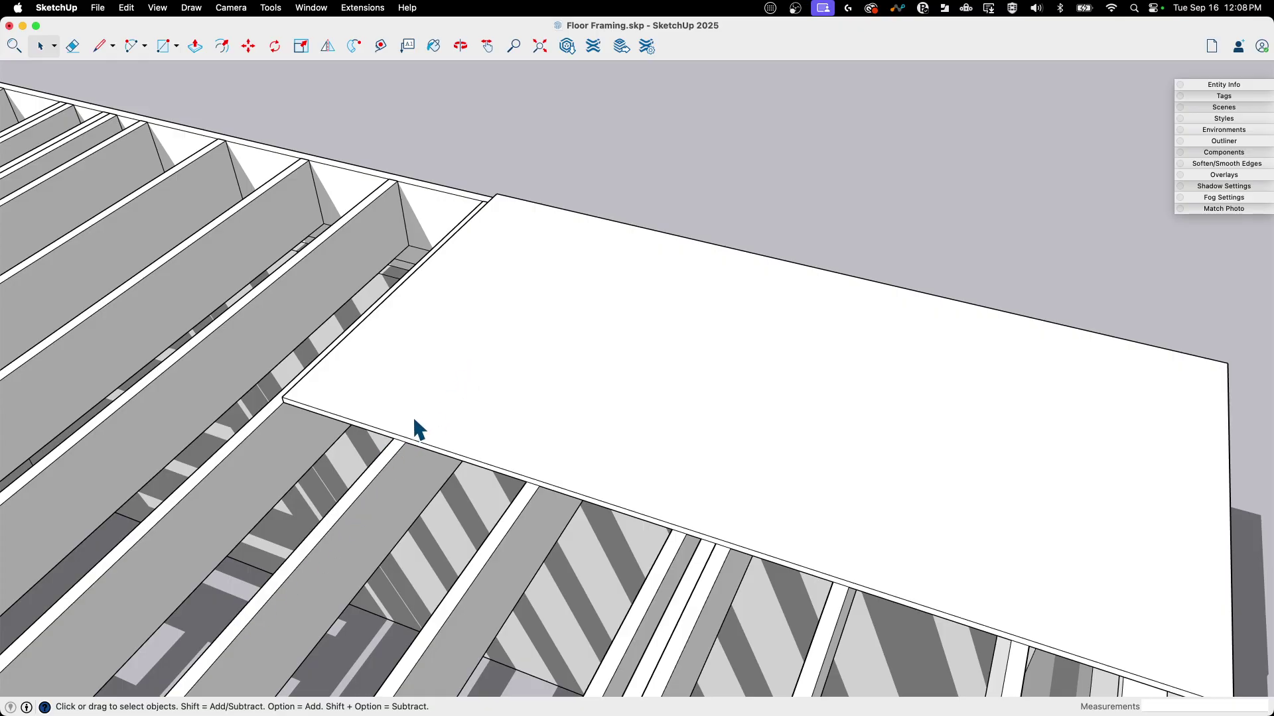
# Step: Compare how the single floor sheet displays over the joists from close range, from far away, from overhead and from a low angle
pyautogui.scroll(-12, 481, 394)
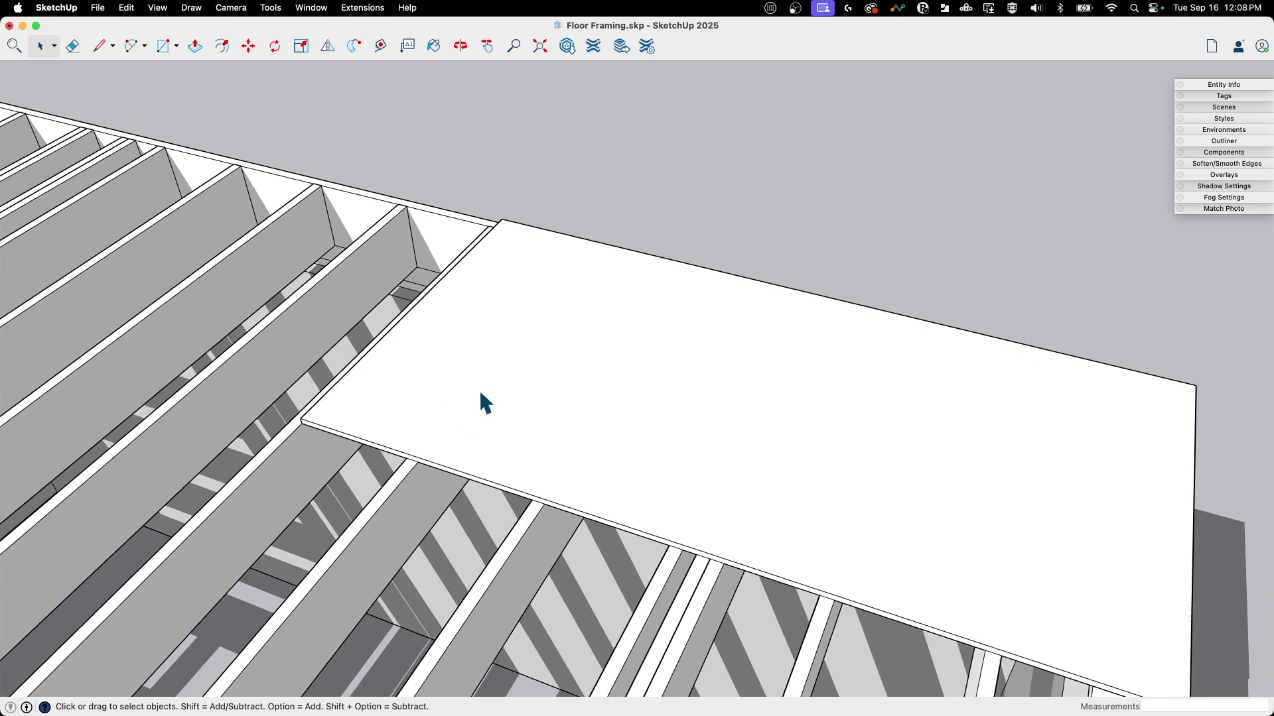
pyautogui.scroll(-10, 605, 458)
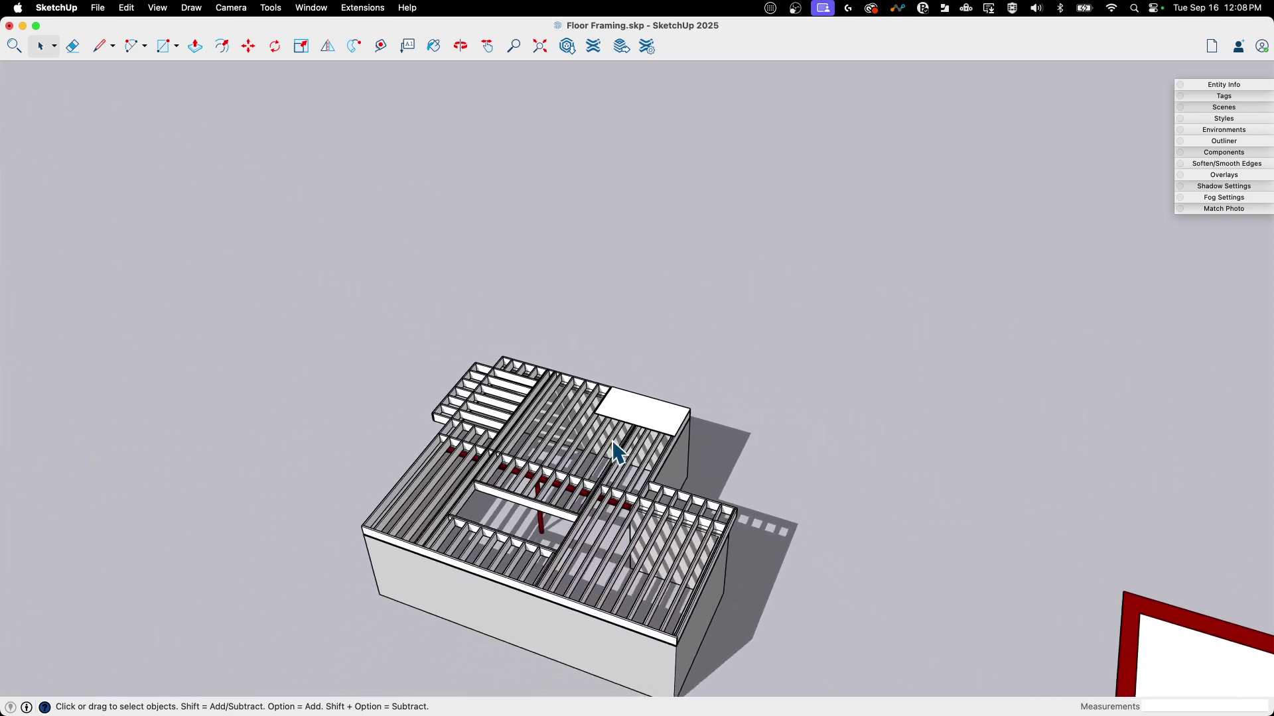
pyautogui.moveTo(641, 423)
pyautogui.mouseDown(button='middle')
pyautogui.moveTo(655, 421)
pyautogui.moveTo(571, 455)
pyautogui.moveTo(642, 392)
pyautogui.moveTo(662, 449)
pyautogui.moveTo(649, 428)
pyautogui.moveTo(634, 443)
pyautogui.moveTo(634, 431)
pyautogui.mouseUp(button='middle')
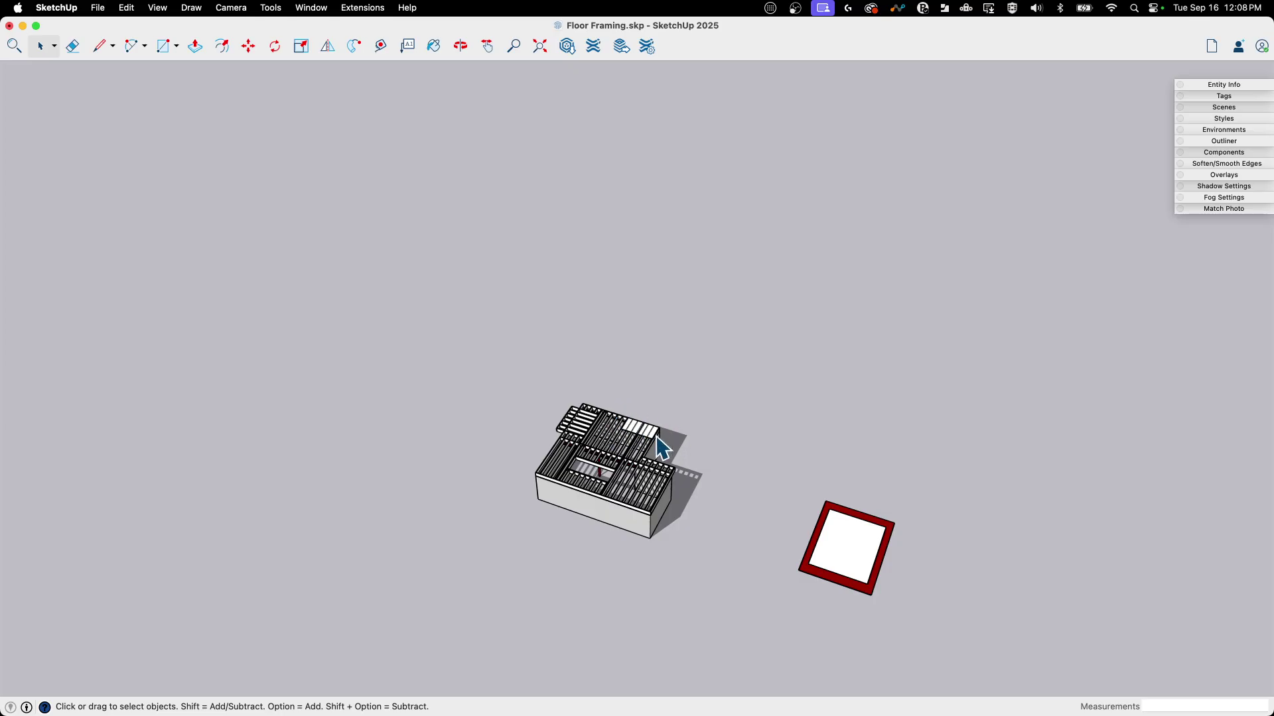
pyautogui.moveTo(647, 454); pyautogui.dragTo(640, 448, button='middle')
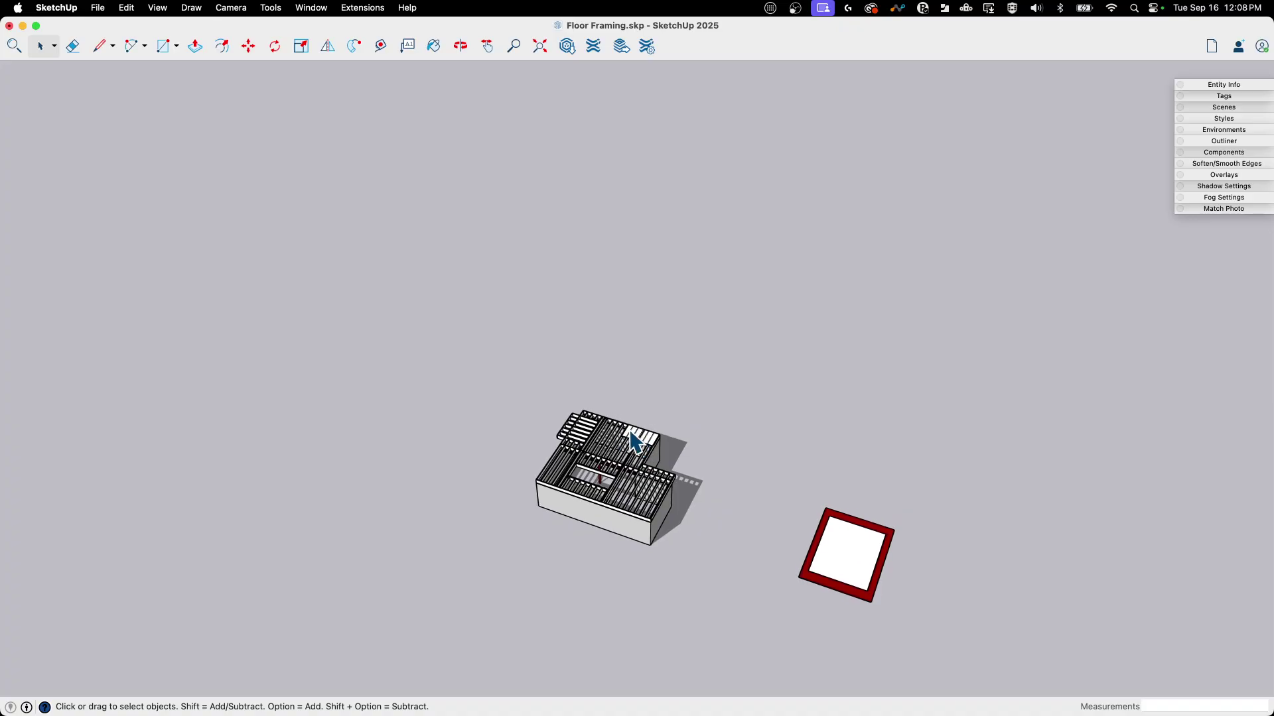
pyautogui.scroll(8, 651, 440)
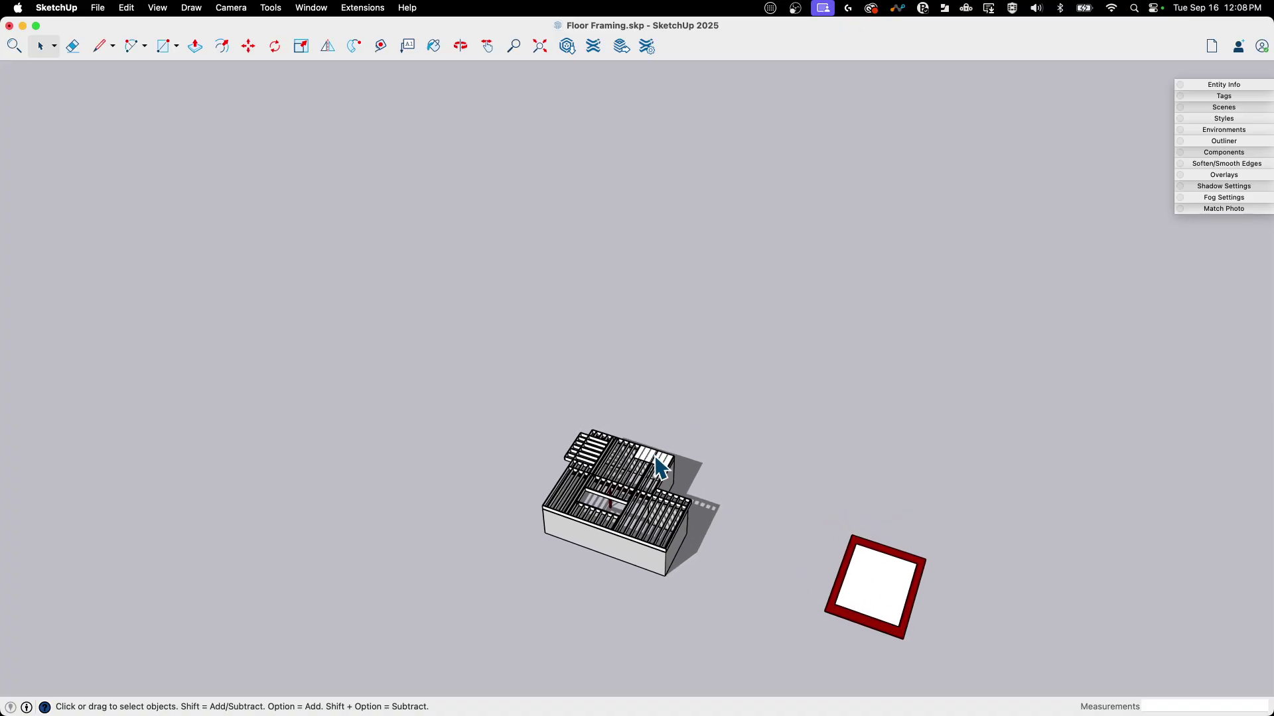
pyautogui.scroll(6, 661, 462)
pyautogui.scroll(-6, 668, 432)
pyautogui.scroll(-12, 667, 429)
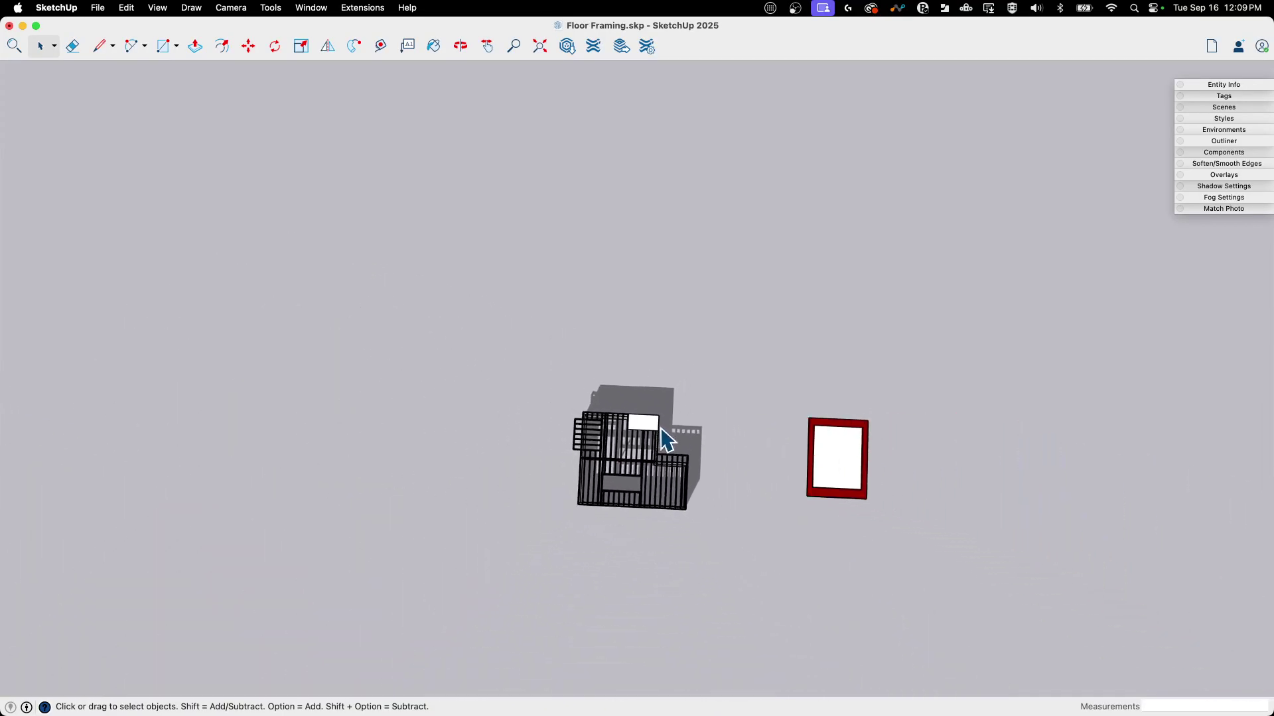
pyautogui.moveTo(618, 475); pyautogui.dragTo(621, 479, button='middle')
pyautogui.scroll(3, 621, 479)
pyautogui.scroll(-10, 661, 516)
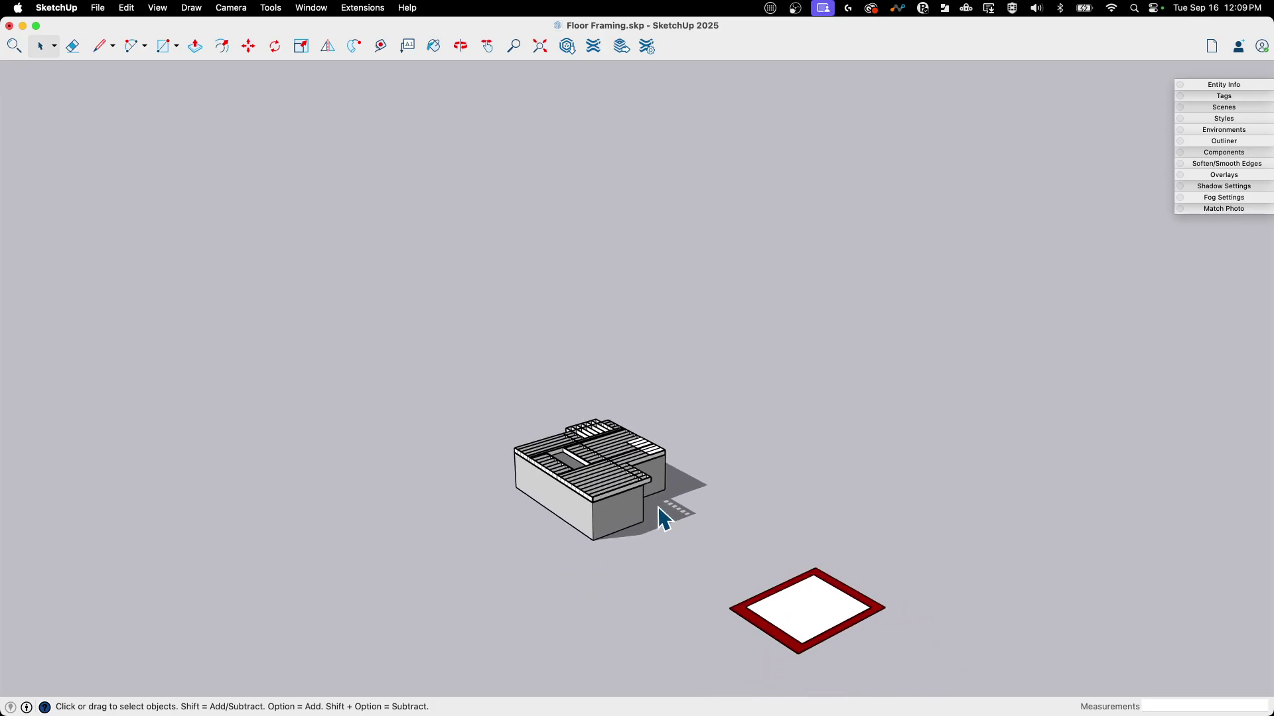
pyautogui.scroll(12, 655, 508)
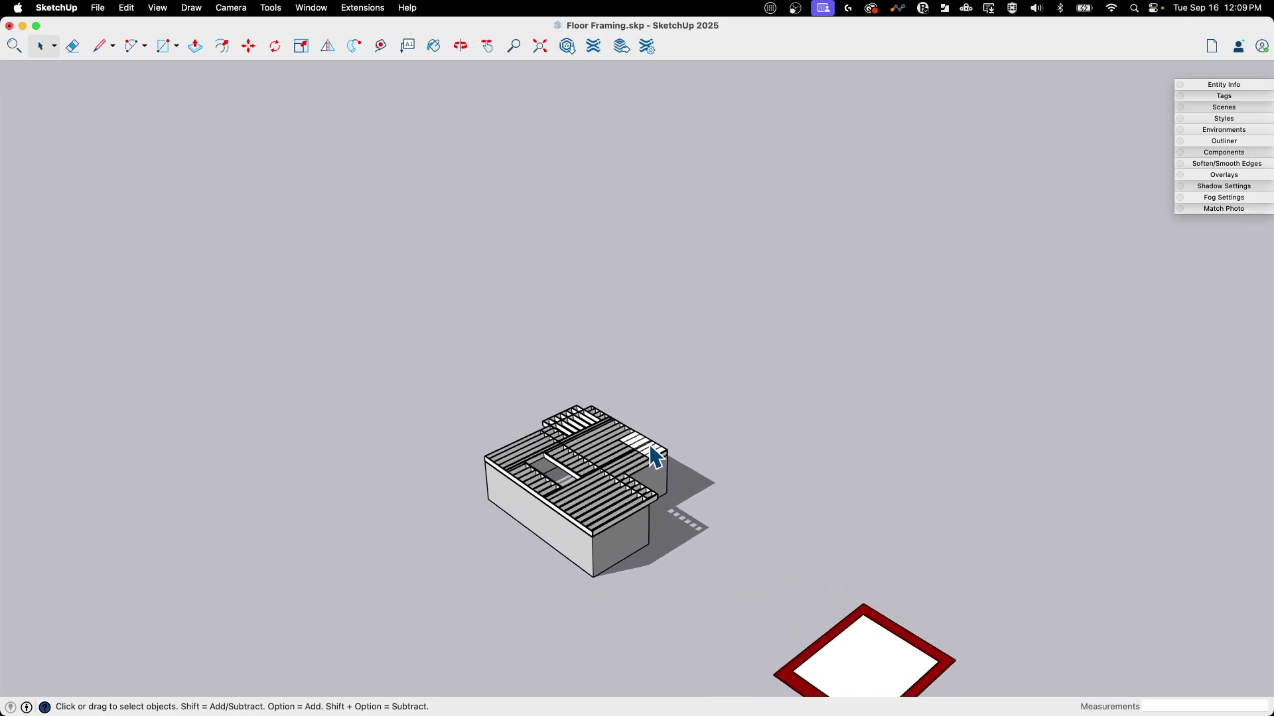
# Step: Copy the floor sheet 8' along the back edge of the framing so the two sheets sit end to end
pyautogui.click(648, 445)
pyautogui.scroll(6, 753, 500)
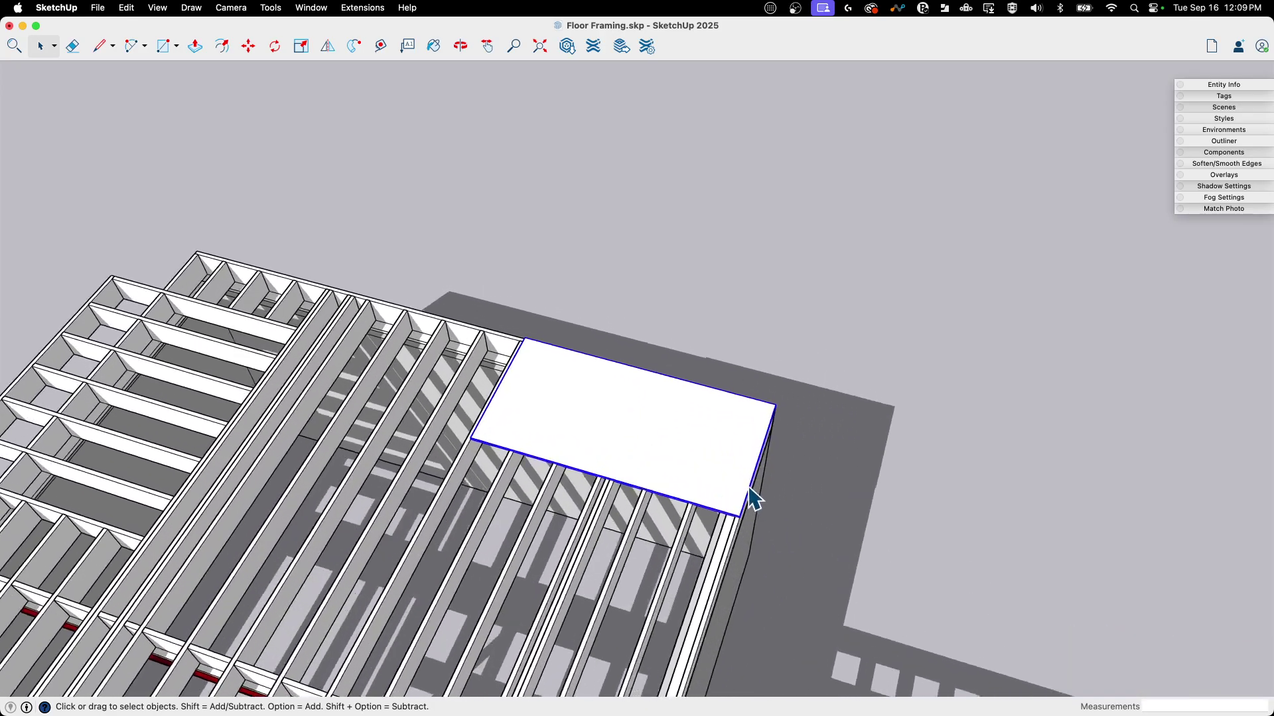
pyautogui.press('m')
pyautogui.click(756, 515)
pyautogui.press('alt')
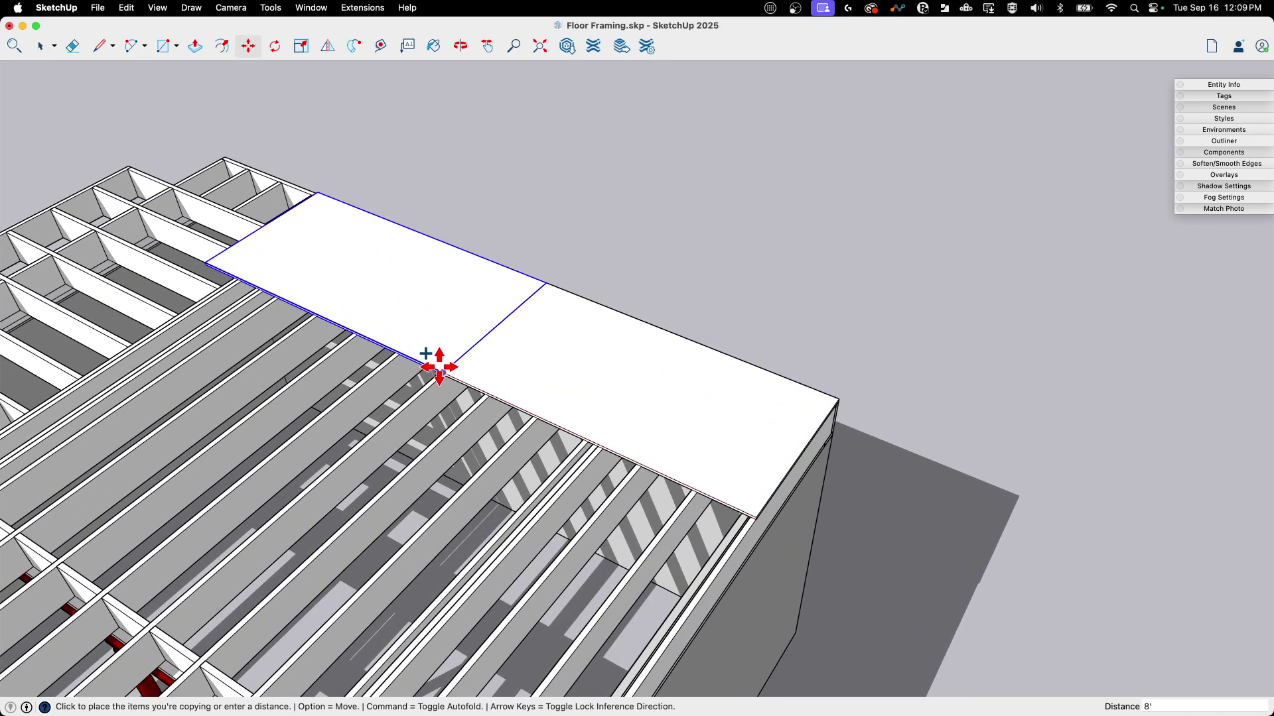
pyautogui.click(443, 369)
pyautogui.press('space')
# Step: Copy both floor sheets as a second row against the first row's front edge, staggered by half a sheet
pyautogui.click(569, 392)
pyautogui.keyDown('shift'); pyautogui.click(515, 341); pyautogui.keyUp('shift')
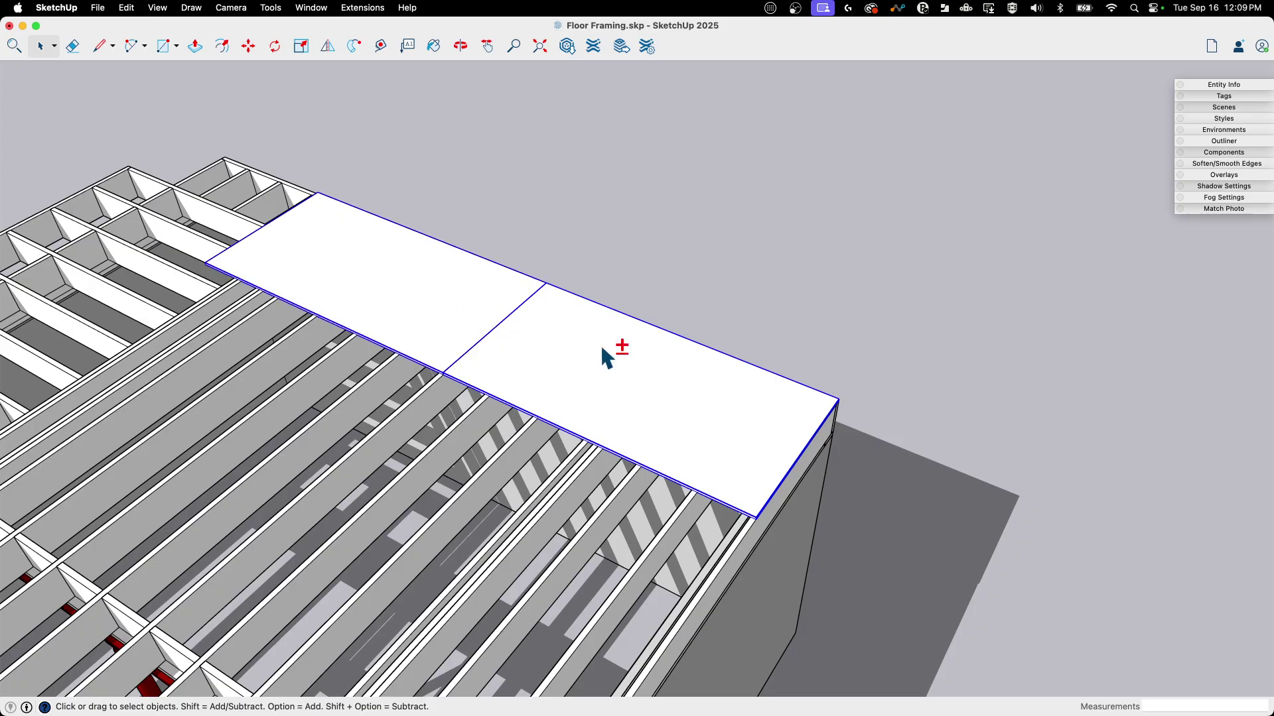
pyautogui.press('m')
pyautogui.click(848, 392)
pyautogui.press('alt')
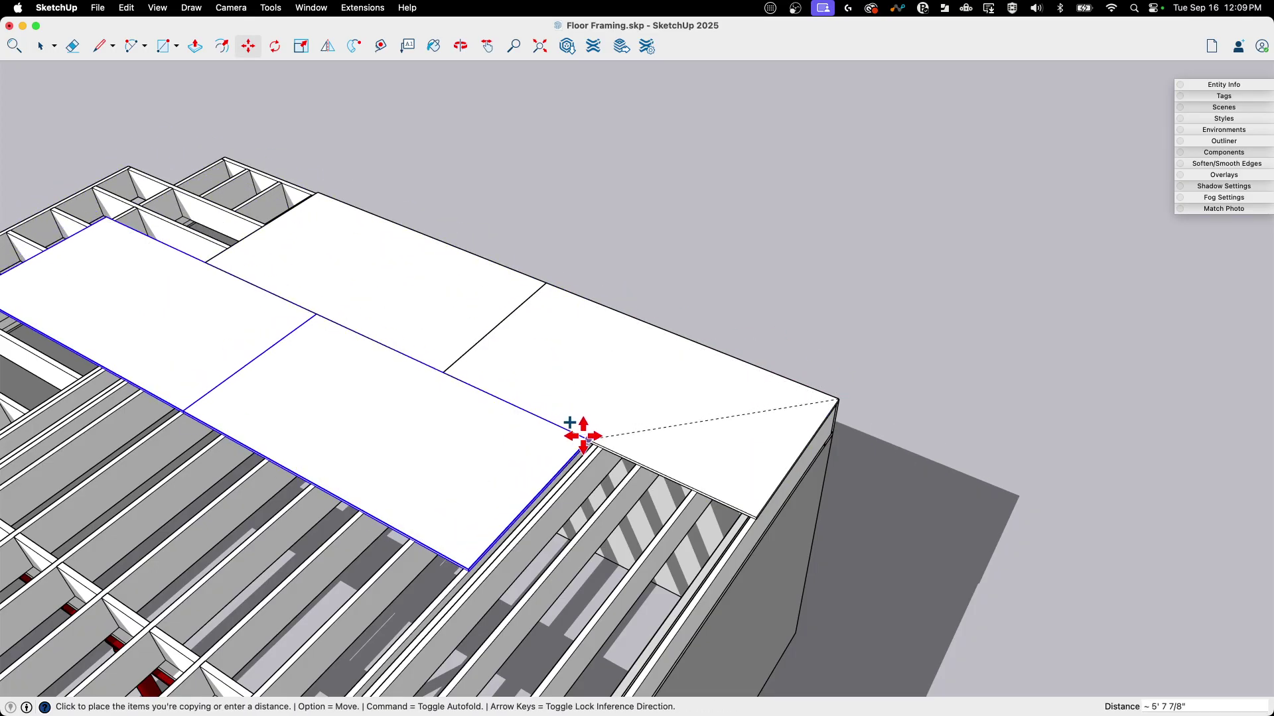
pyautogui.click(586, 437)
pyautogui.press('space')
# Step: Copy all four floor sheets forward across the joists, directly against the second row, to form a third and fourth row
pyautogui.click(639, 415)
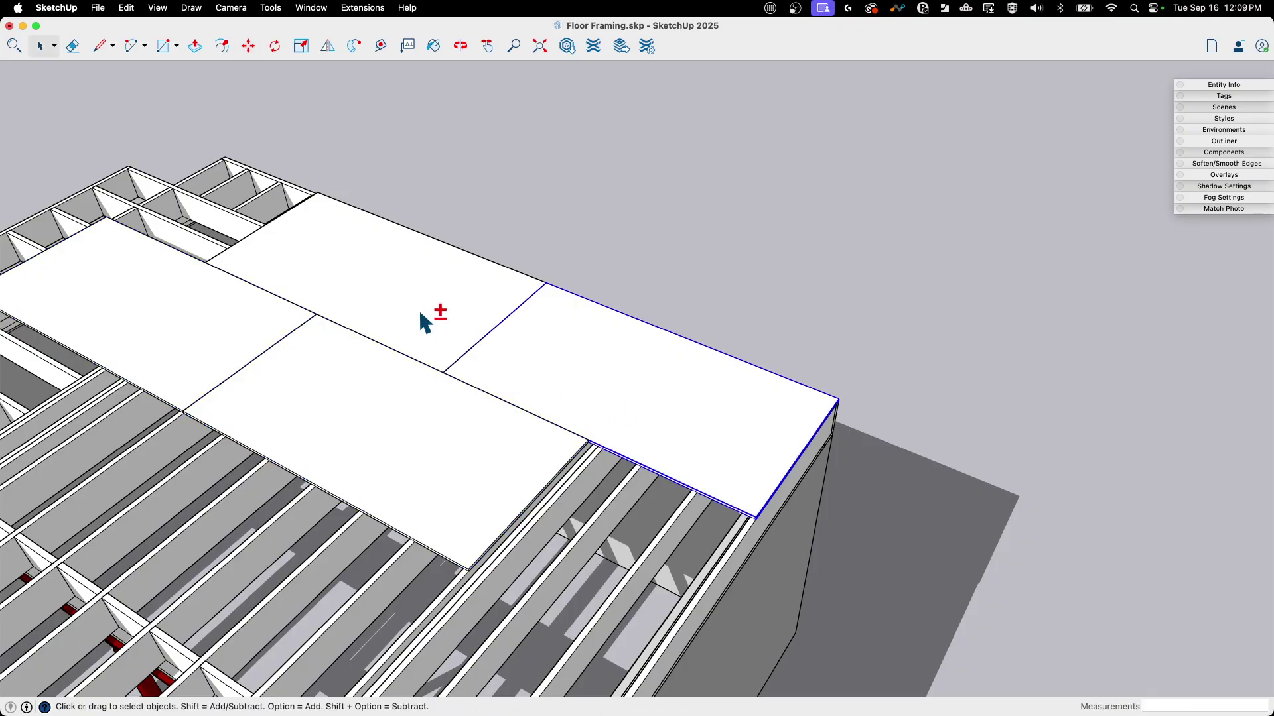
pyautogui.keyDown('shift'); pyautogui.click(421, 421); pyautogui.keyUp('shift')
pyautogui.keyDown('shift'); pyautogui.click(189, 306); pyautogui.keyUp('shift')
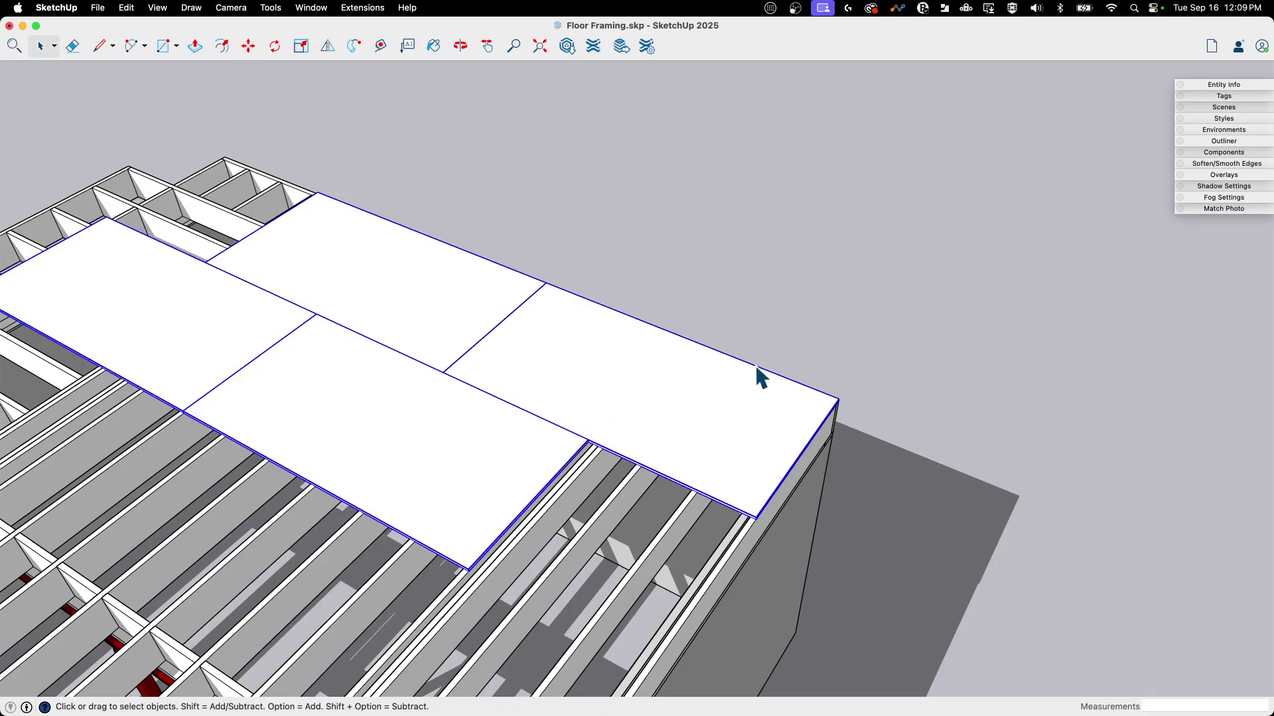
pyautogui.press('m')
pyautogui.click(836, 397)
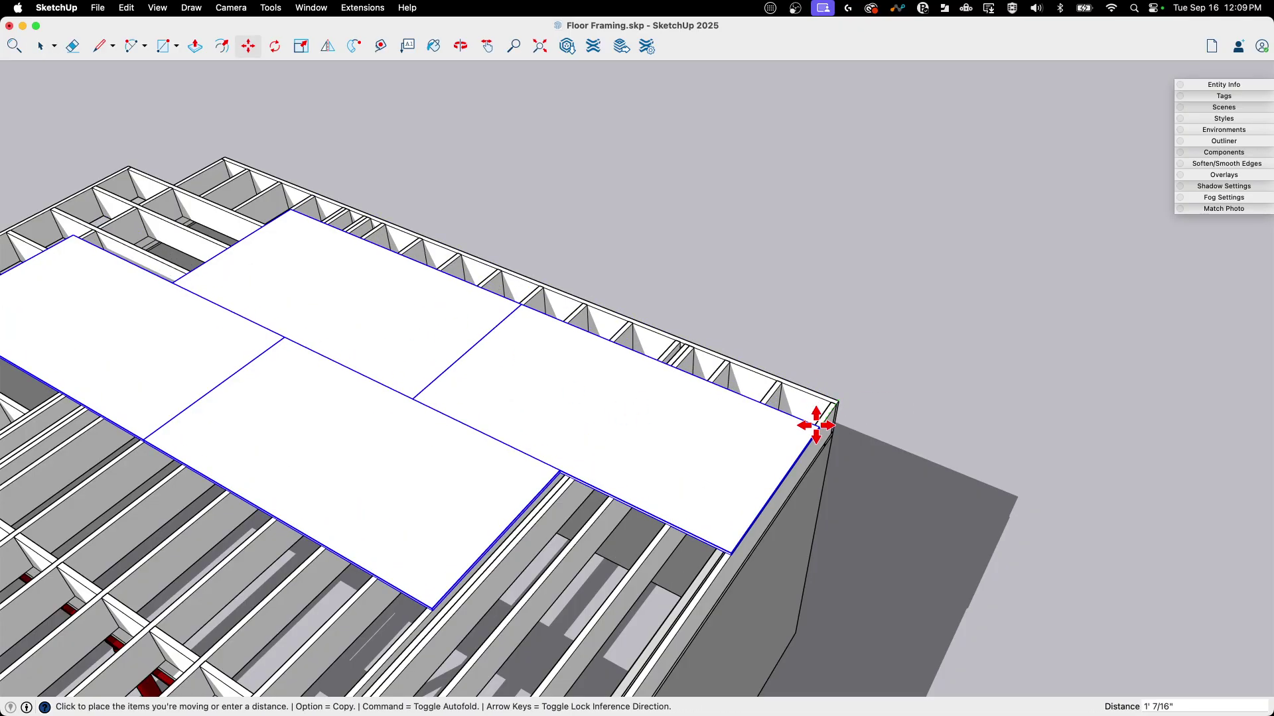
pyautogui.press('alt')
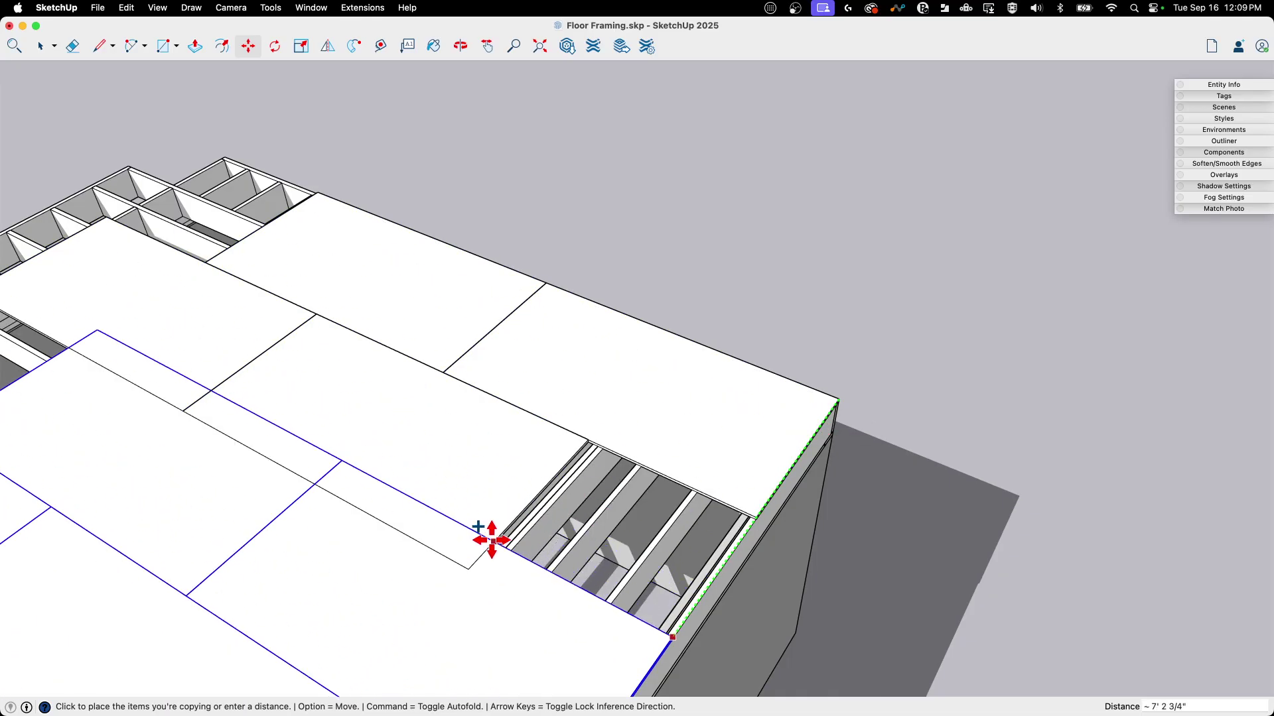
pyautogui.click(464, 562)
pyautogui.press('space')
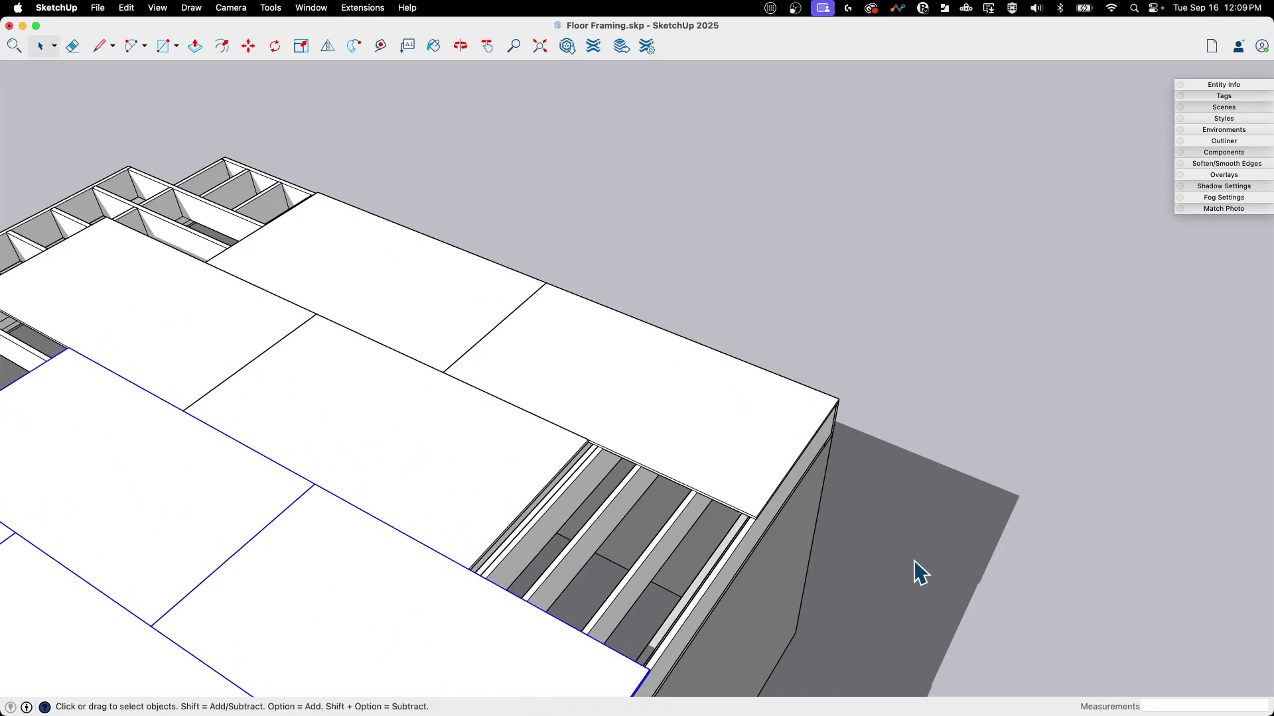
# Step: Examine the four staggered rows of floor sheets from overhead, far away, a low angle and close up beside the floor opening
pyautogui.scroll(-3, 914, 560)
pyautogui.moveTo(914, 560); pyautogui.dragTo(907, 383, button='middle')
pyautogui.scroll(-6, 907, 384)
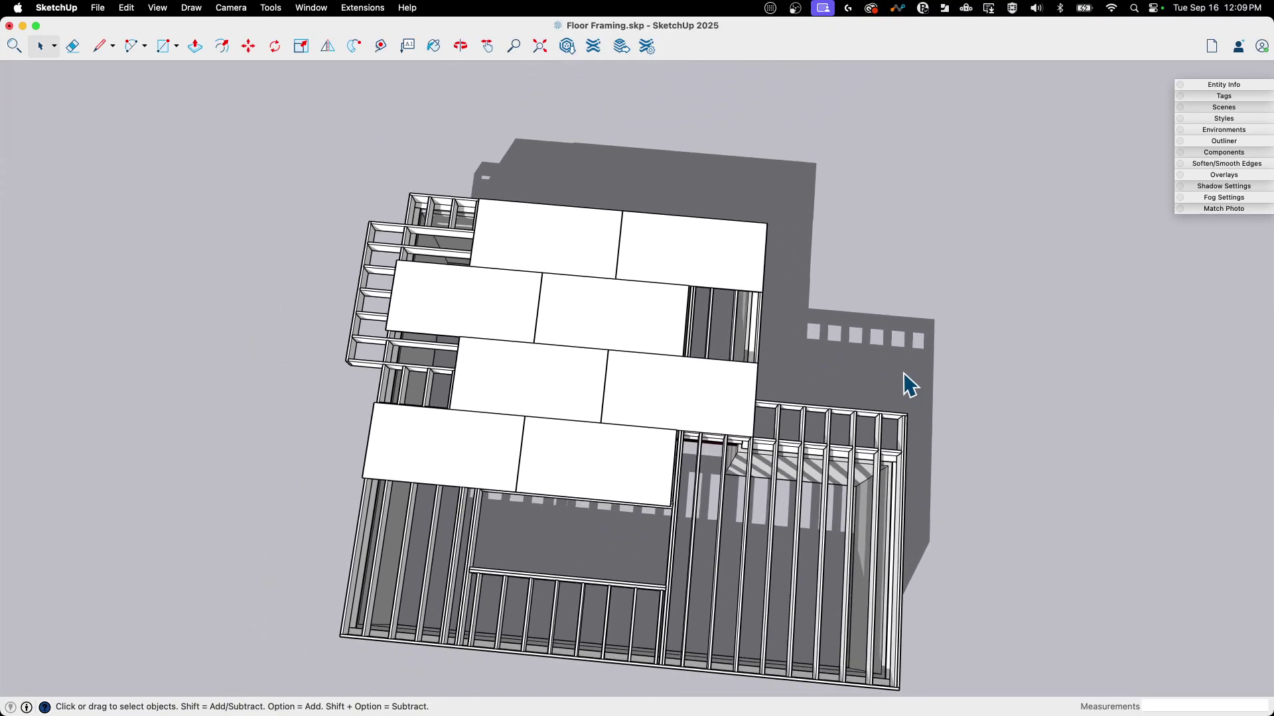
pyautogui.moveTo(772, 376); pyautogui.dragTo(558, 449, button='middle')
pyautogui.scroll(-5, 557, 449)
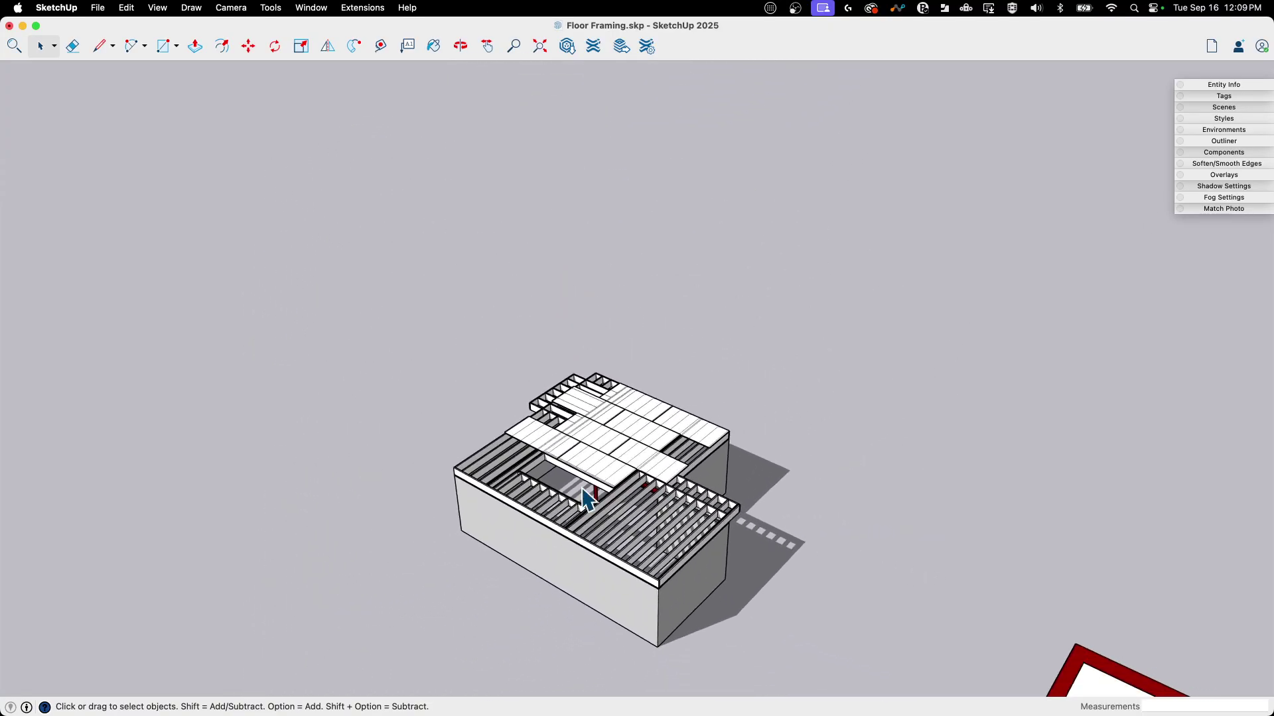
pyautogui.scroll(-5, 657, 450)
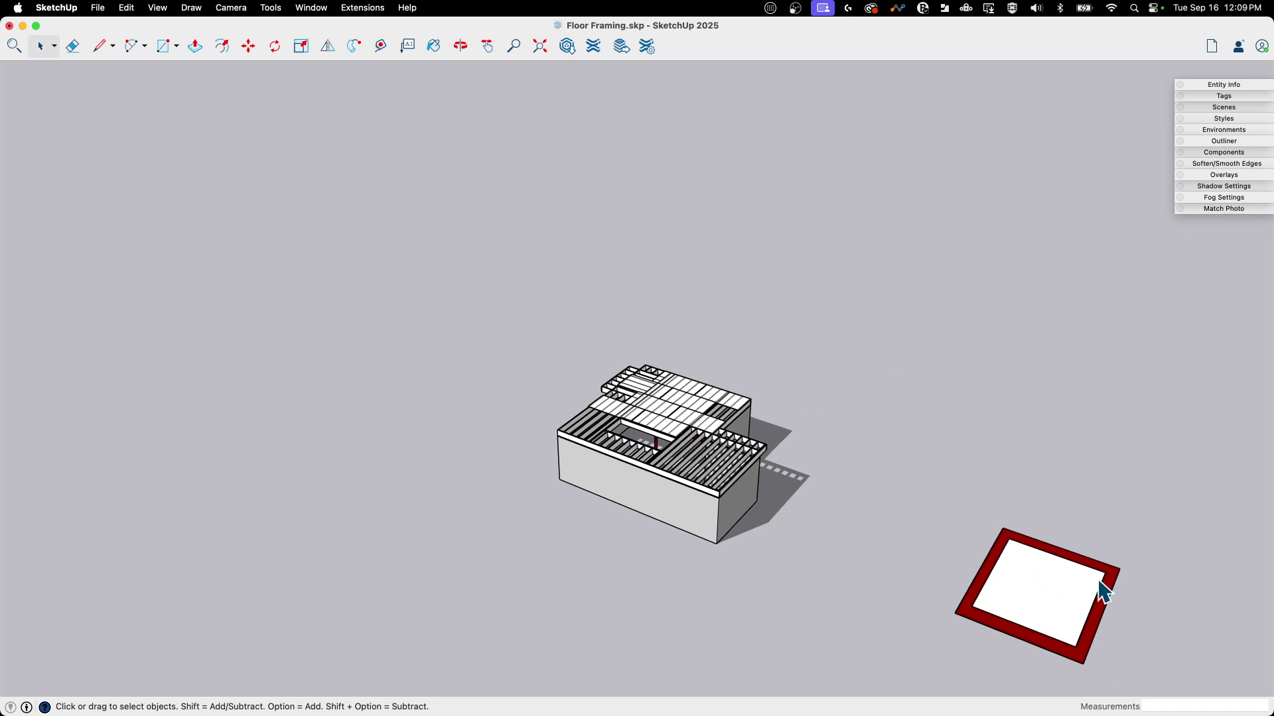
pyautogui.scroll(-3, 1106, 608)
pyautogui.scroll(10, 873, 524)
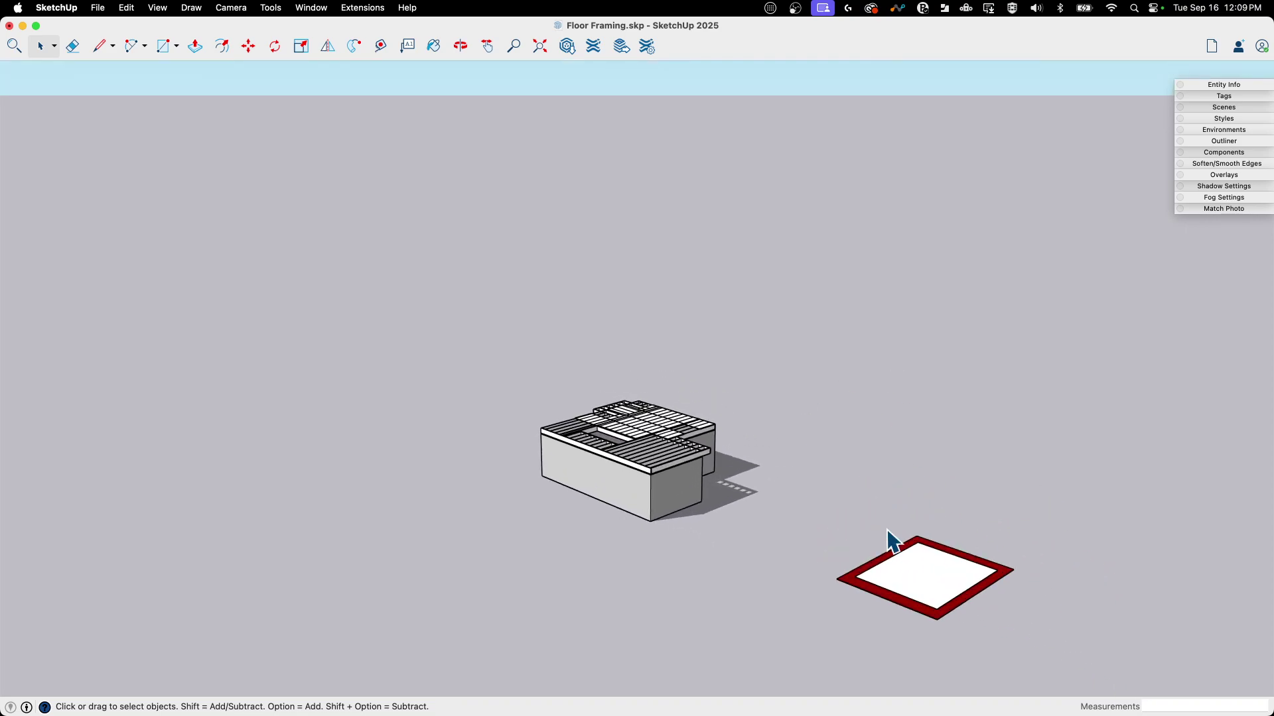
pyautogui.moveTo(1012, 439); pyautogui.dragTo(770, 409, button='middle')
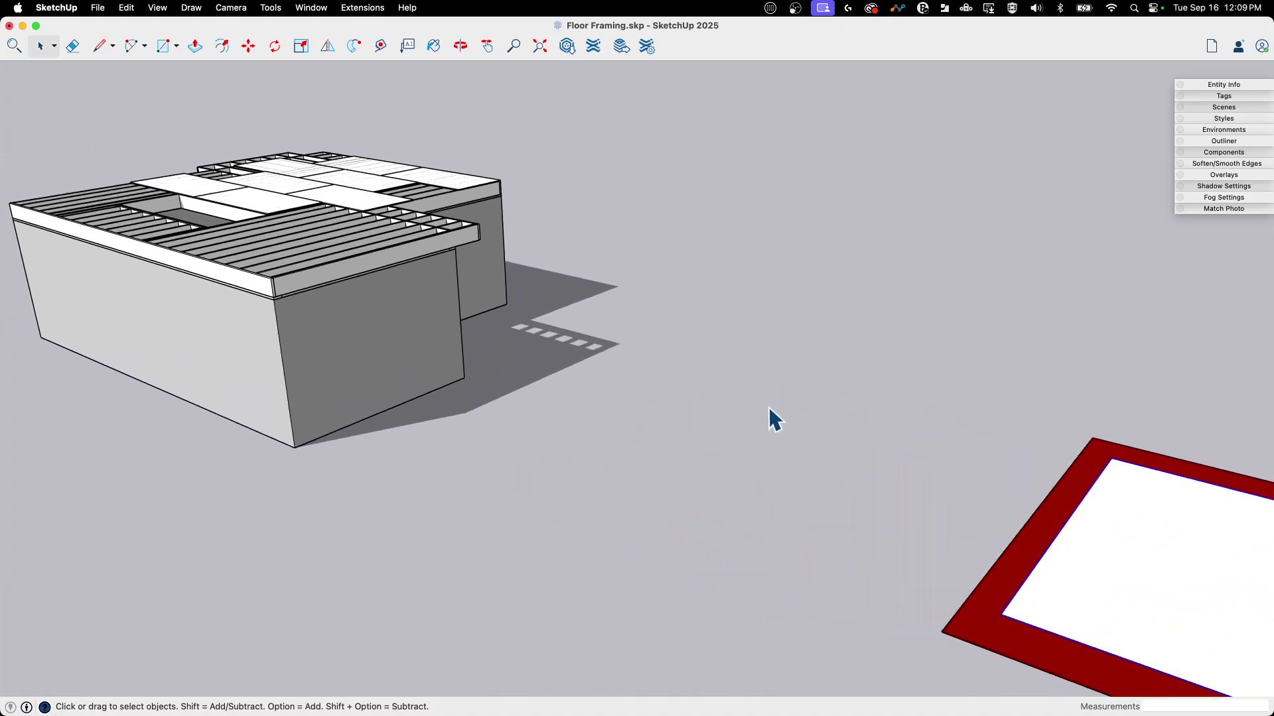
pyautogui.scroll(10, 584, 252)
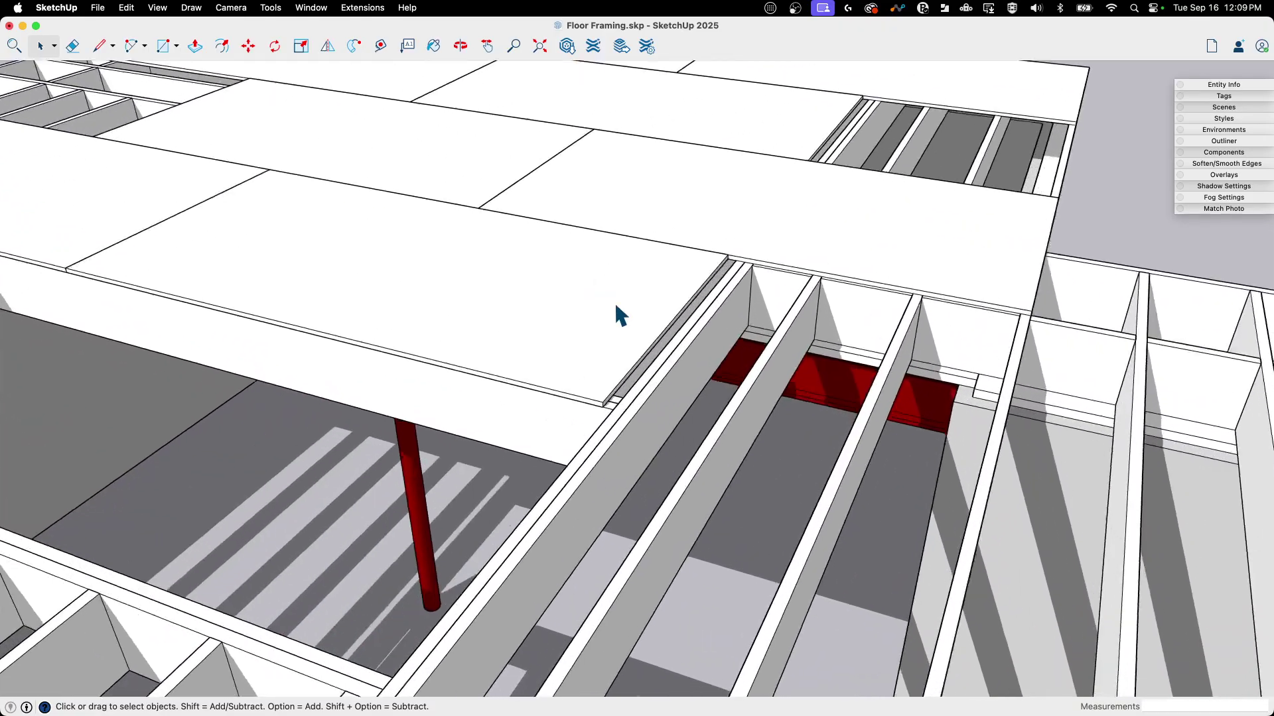
pyautogui.moveTo(618, 315); pyautogui.dragTo(669, 317, button='middle')
pyautogui.scroll(-15, 732, 210)
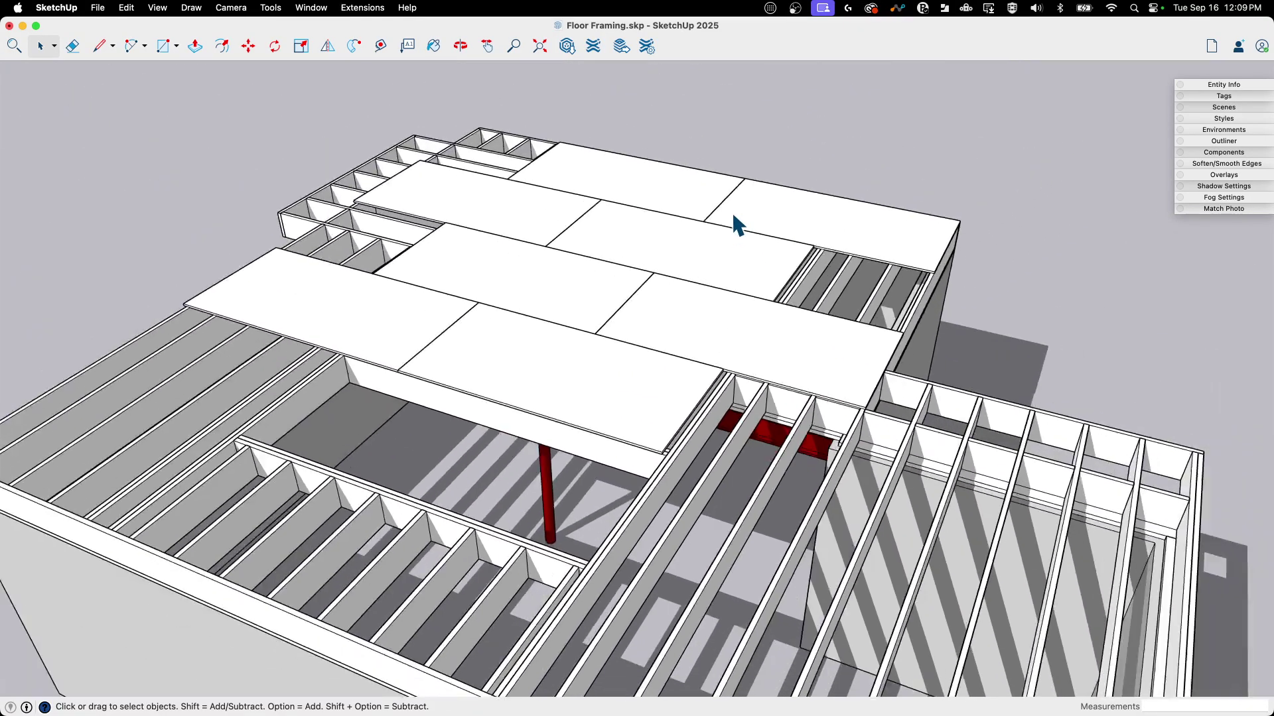
pyautogui.scroll(-8, 760, 425)
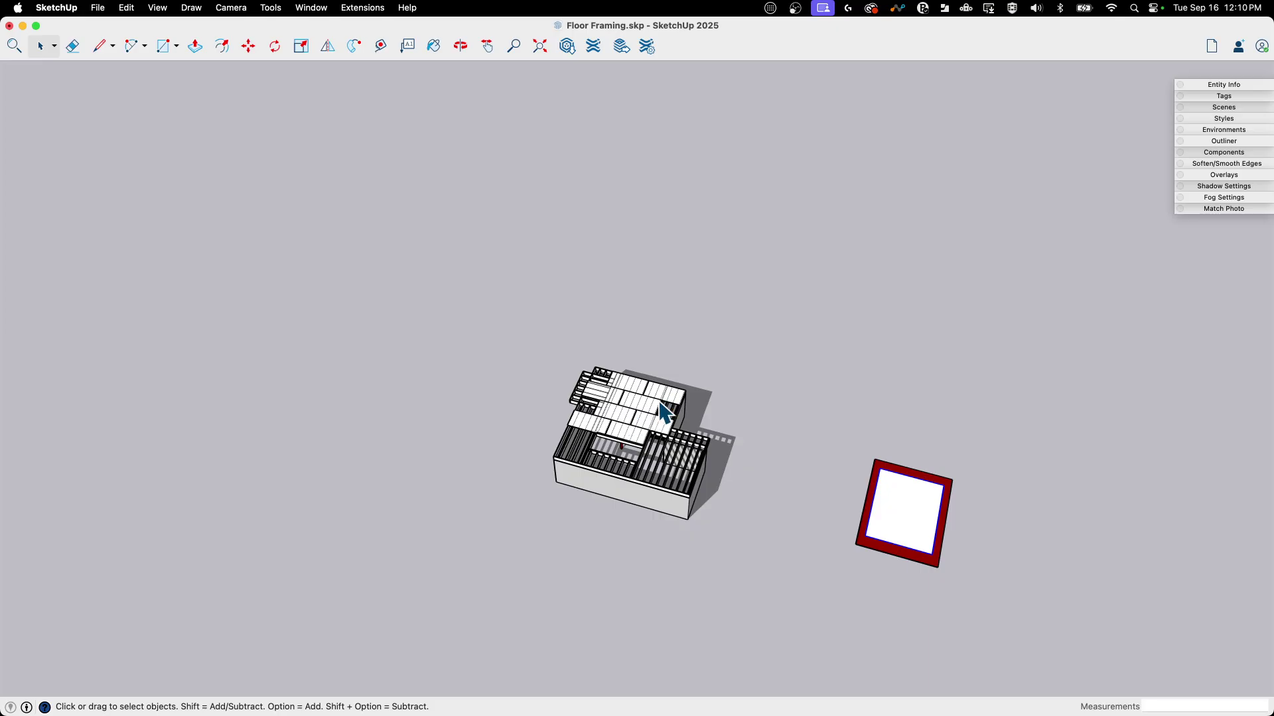
# Step: Compare the sheet rows and the joists beneath them at mid-range, straight from above and from far away, ending at close range
pyautogui.scroll(10, 616, 435)
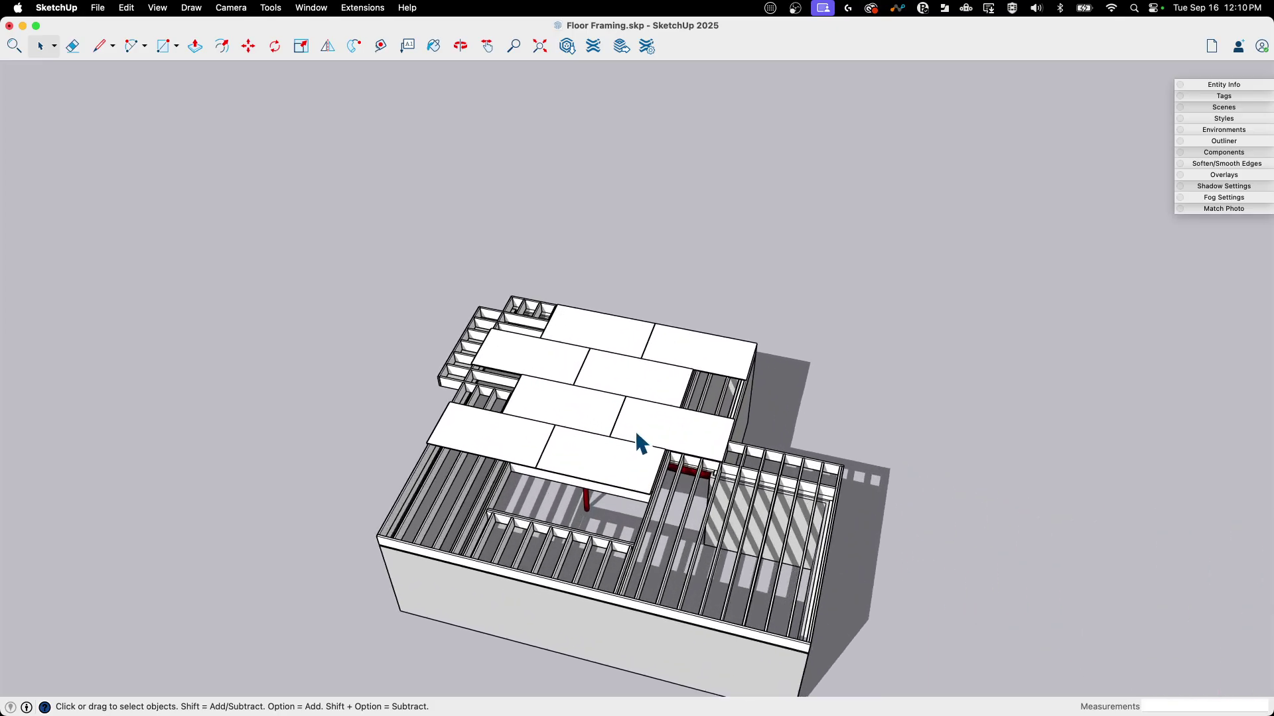
pyautogui.scroll(-10, 505, 396)
pyautogui.moveTo(475, 236); pyautogui.dragTo(660, 262, button='middle')
pyautogui.scroll(6, 722, 276)
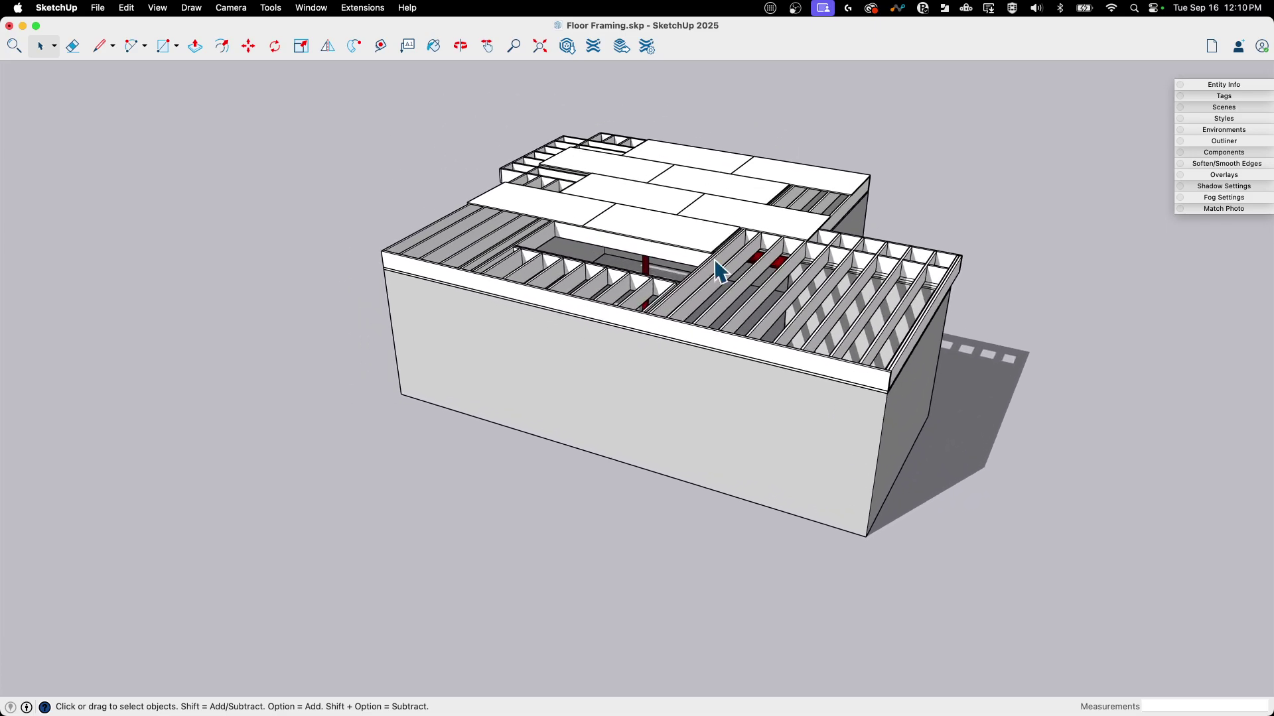
pyautogui.moveTo(816, 242); pyautogui.dragTo(856, 239, button='middle')
pyautogui.scroll(5, 767, 259)
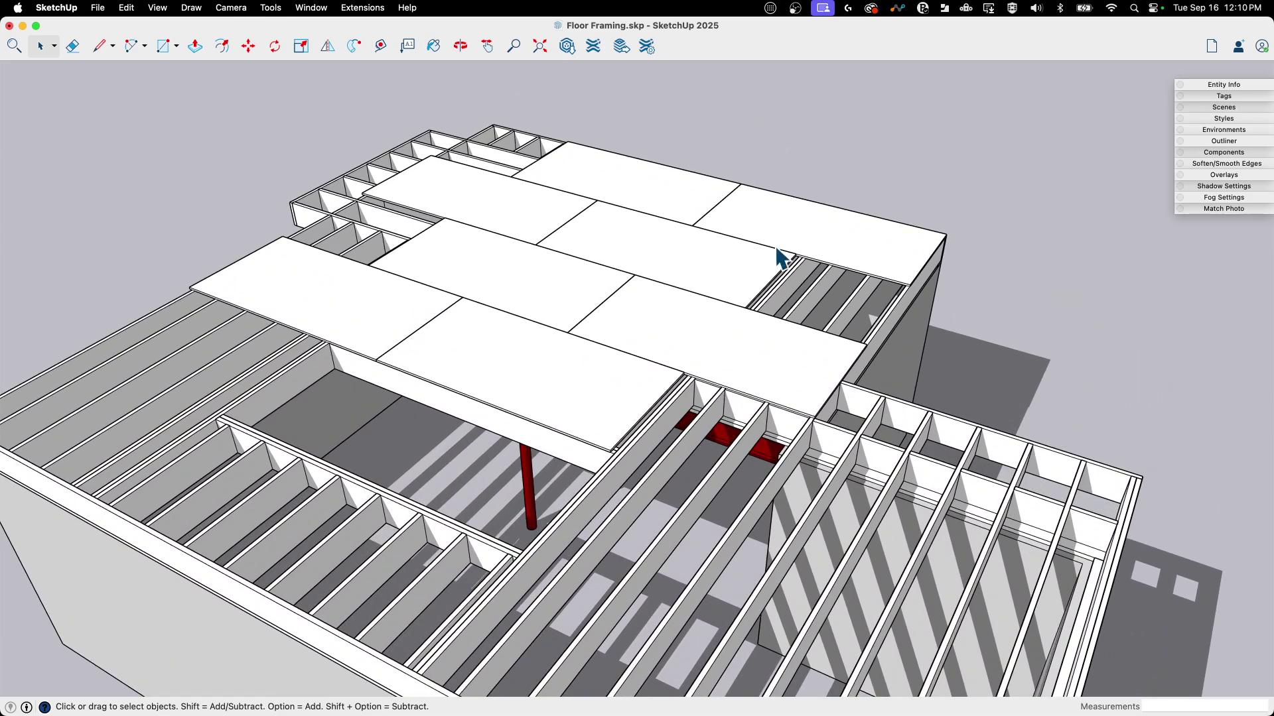
pyautogui.scroll(-7, 802, 275)
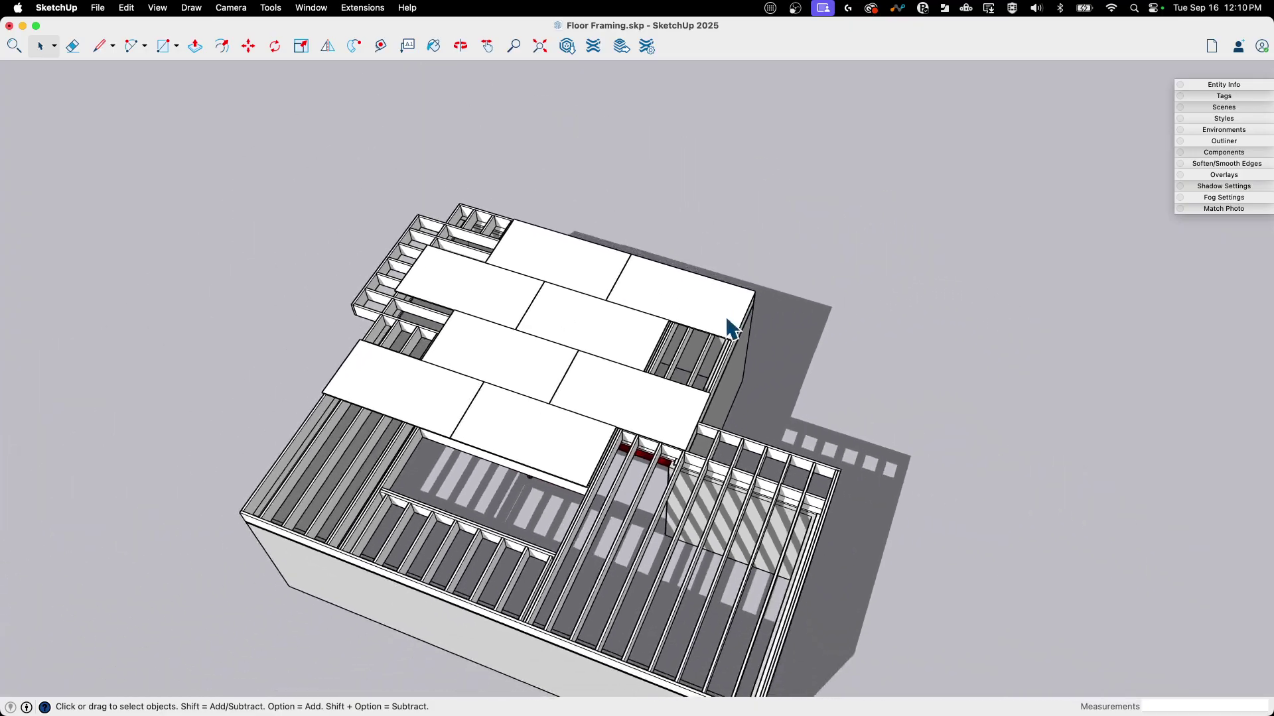
pyautogui.moveTo(693, 349); pyautogui.dragTo(728, 355, button='middle')
pyautogui.scroll(-3, 726, 349)
pyautogui.scroll(3, 728, 351)
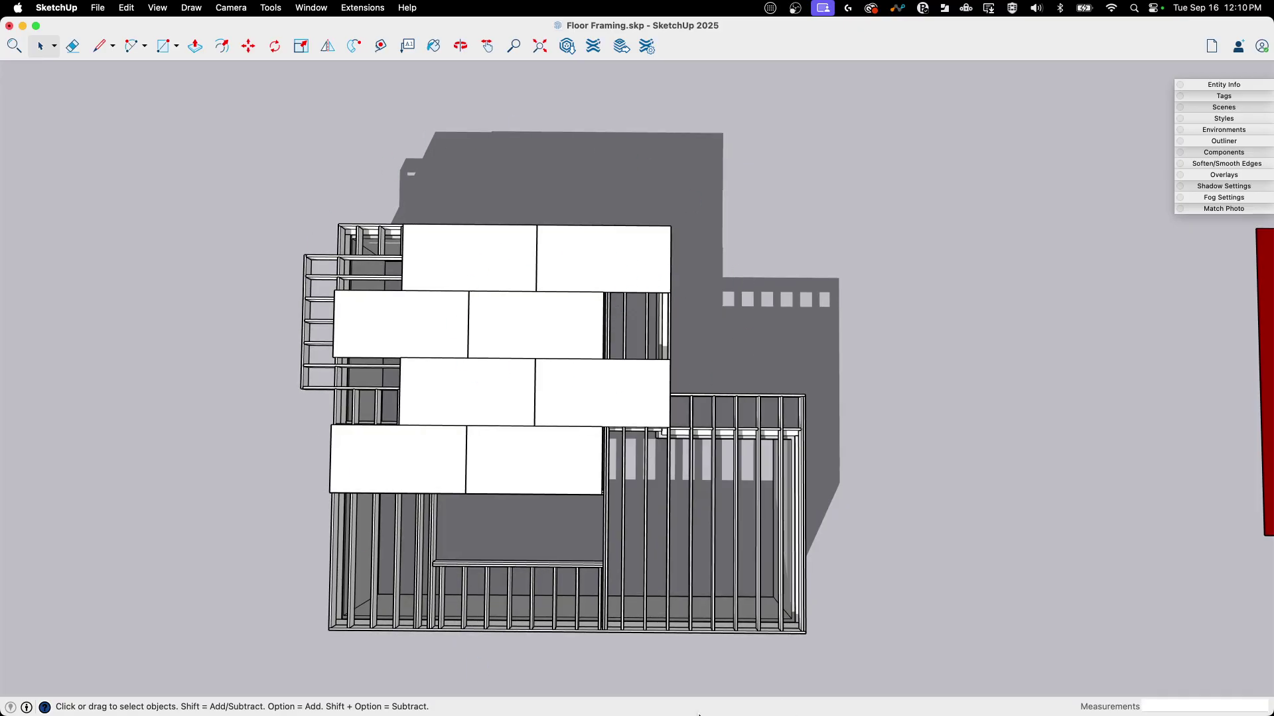
pyautogui.scroll(3, 316, 690)
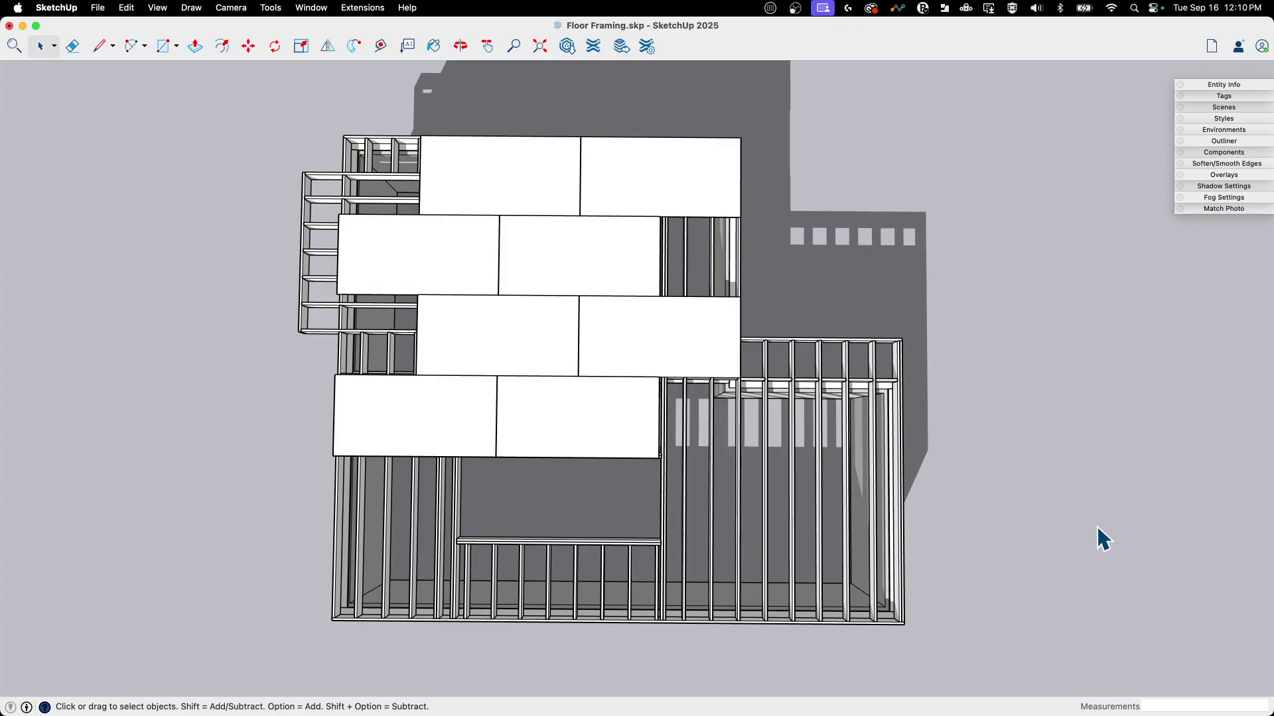
pyautogui.scroll(-7, 1011, 453)
pyautogui.moveTo(1008, 453); pyautogui.dragTo(793, 443, button='middle')
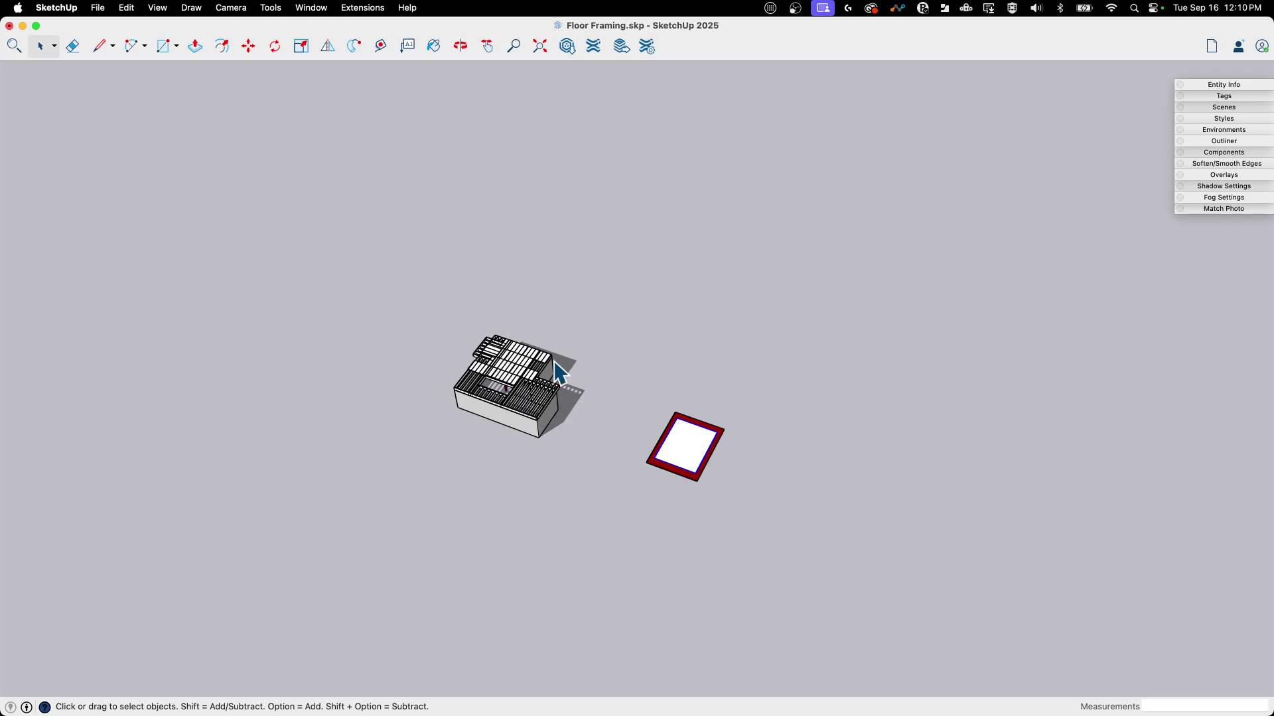
pyautogui.scroll(2, 556, 376)
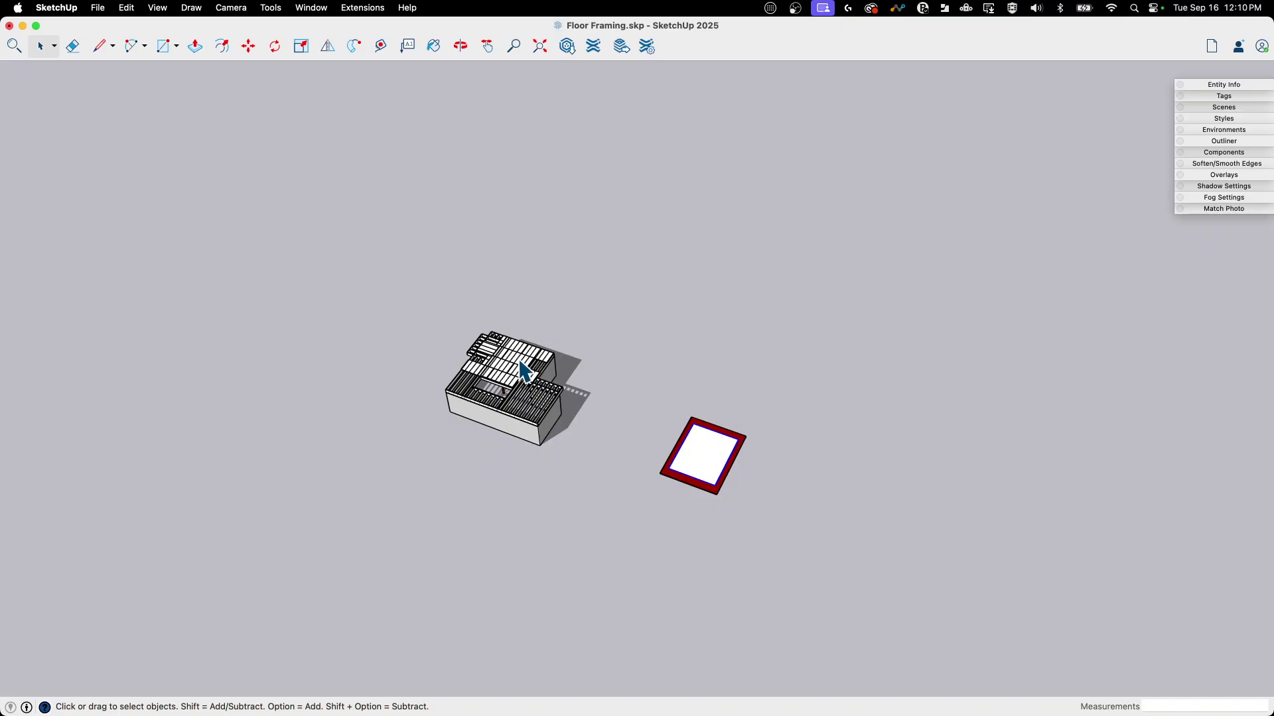
pyautogui.scroll(10, 511, 371)
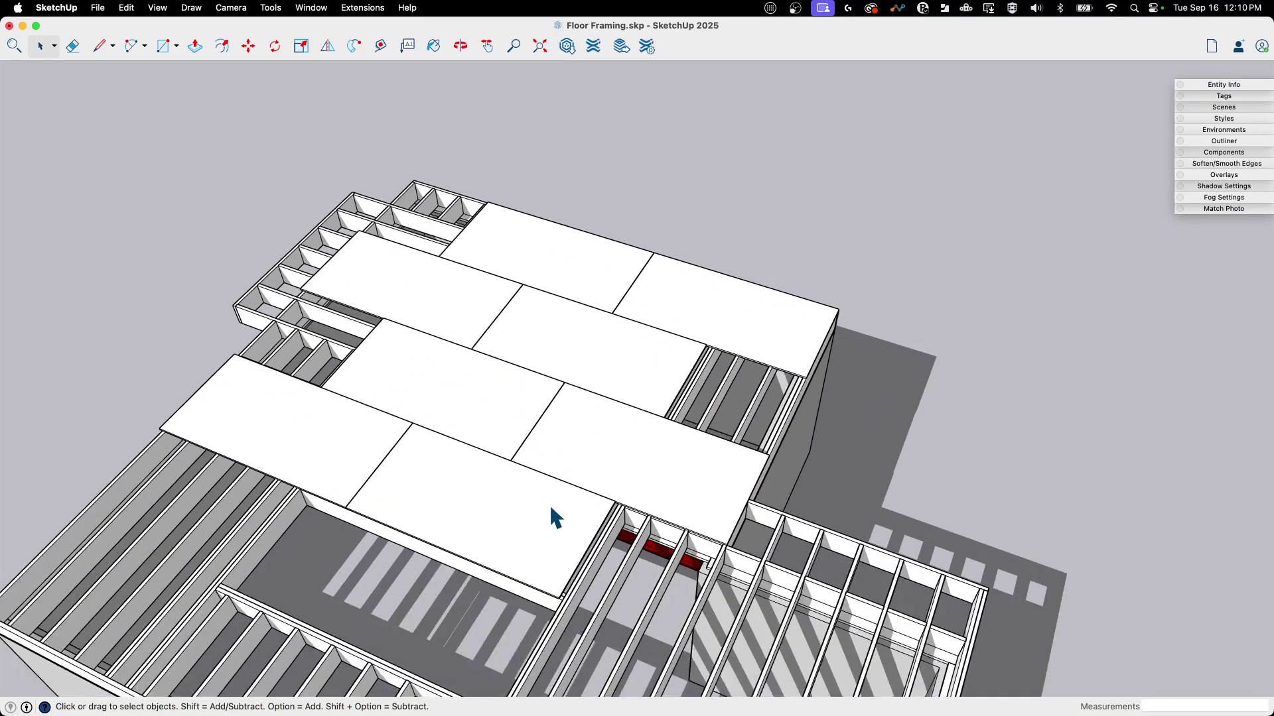
pyautogui.moveTo(550, 508); pyautogui.dragTo(540, 444, button='middle')
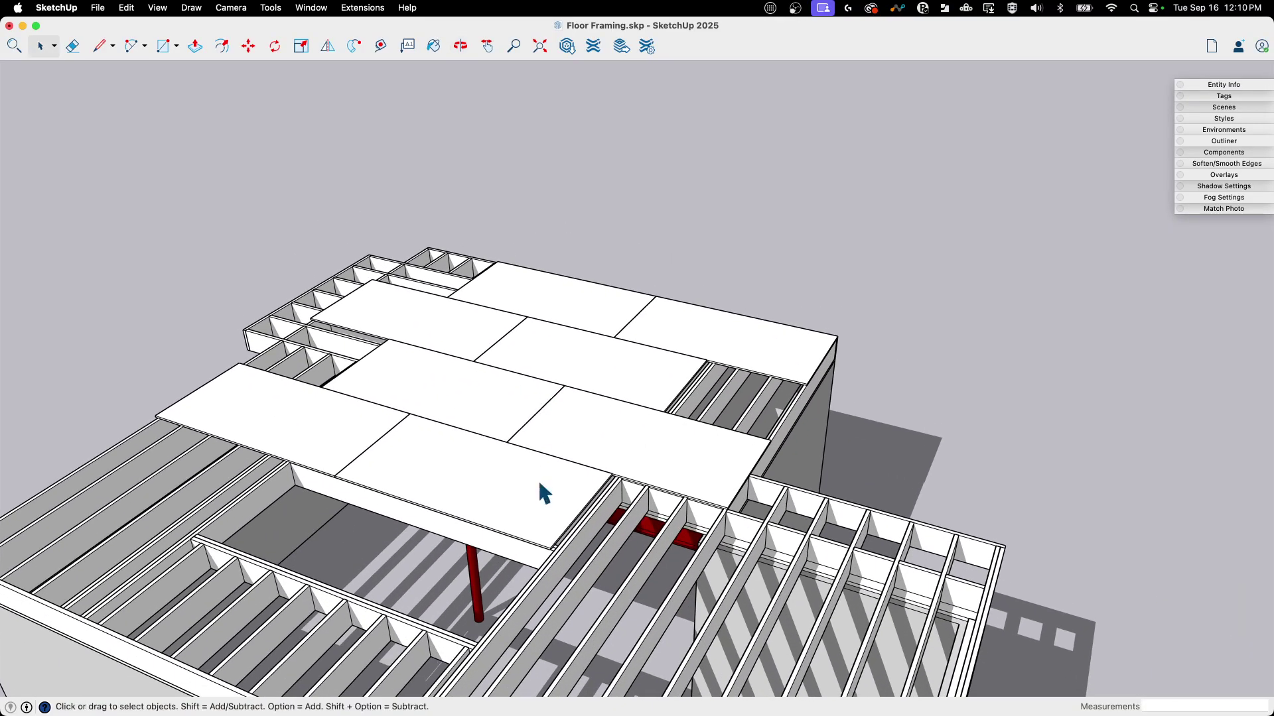
# Step: Examine the staggered floor sheets on the framing from close range, far away and straight above
pyautogui.scroll(4, 548, 520)
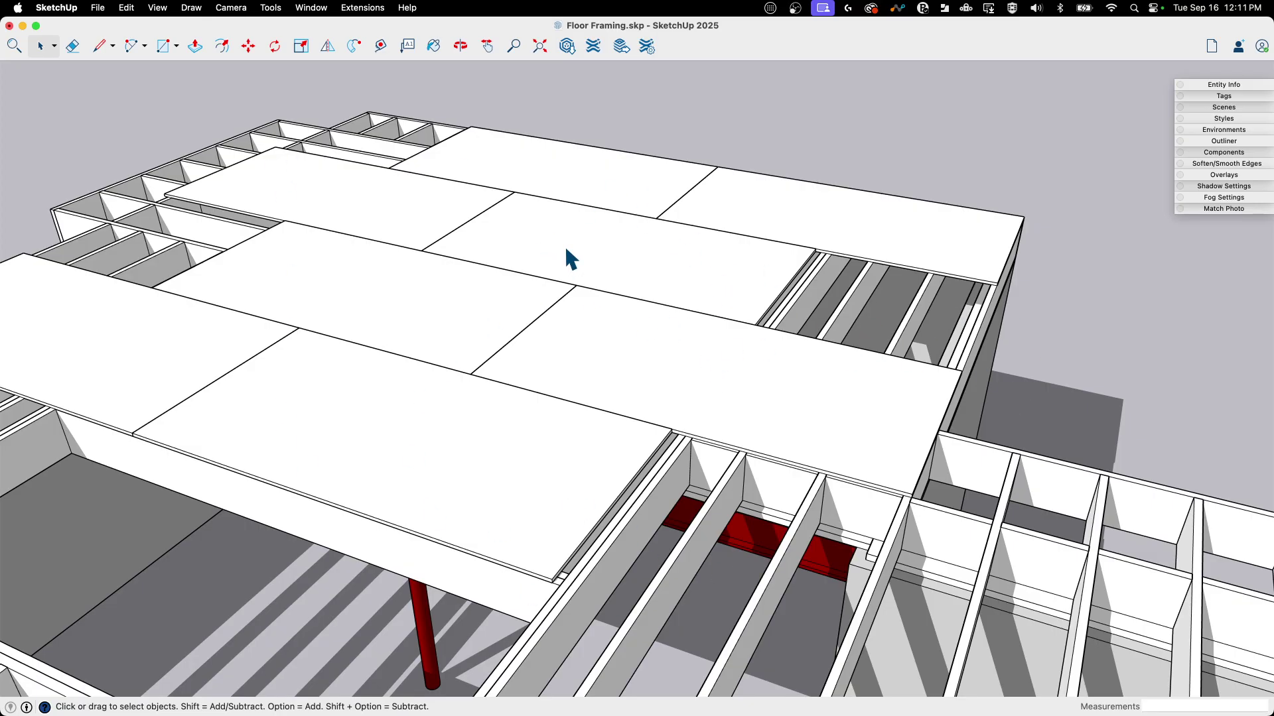
pyautogui.scroll(-15, 567, 252)
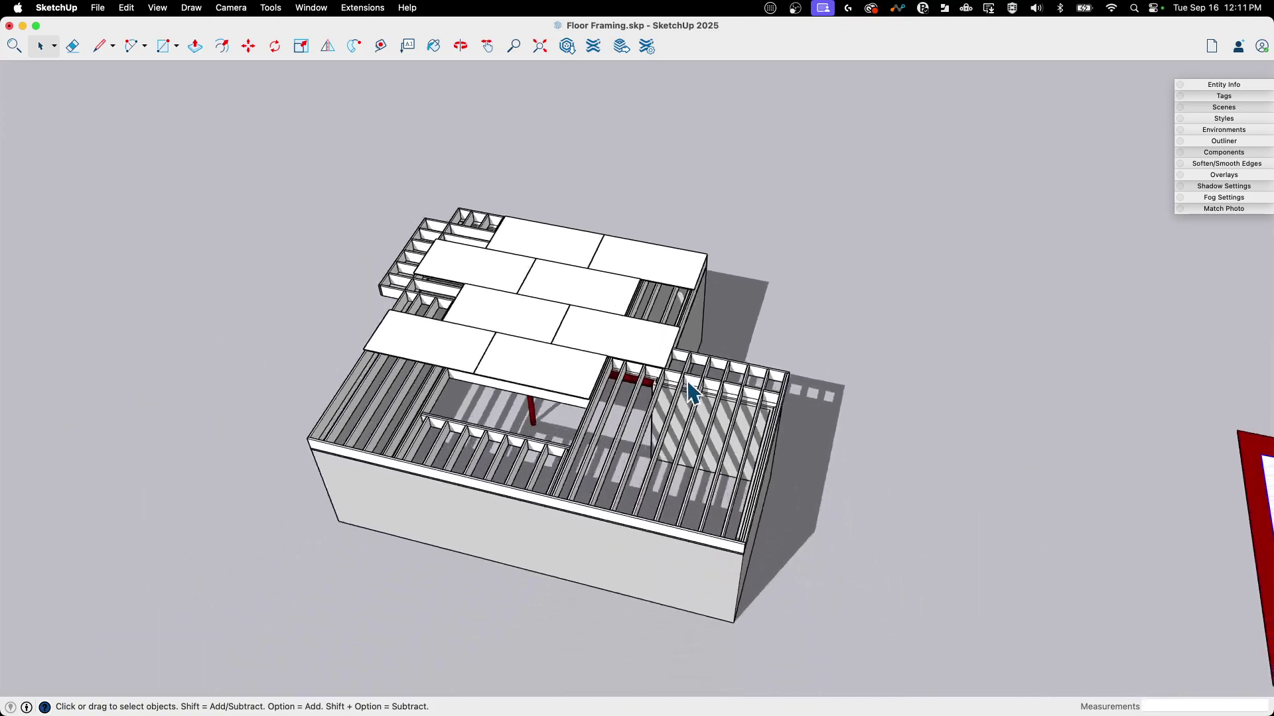
pyautogui.scroll(-3, 710, 406)
pyautogui.scroll(3, 644, 403)
pyautogui.scroll(-8, 647, 405)
pyautogui.scroll(-7, 642, 393)
pyautogui.scroll(6, 634, 392)
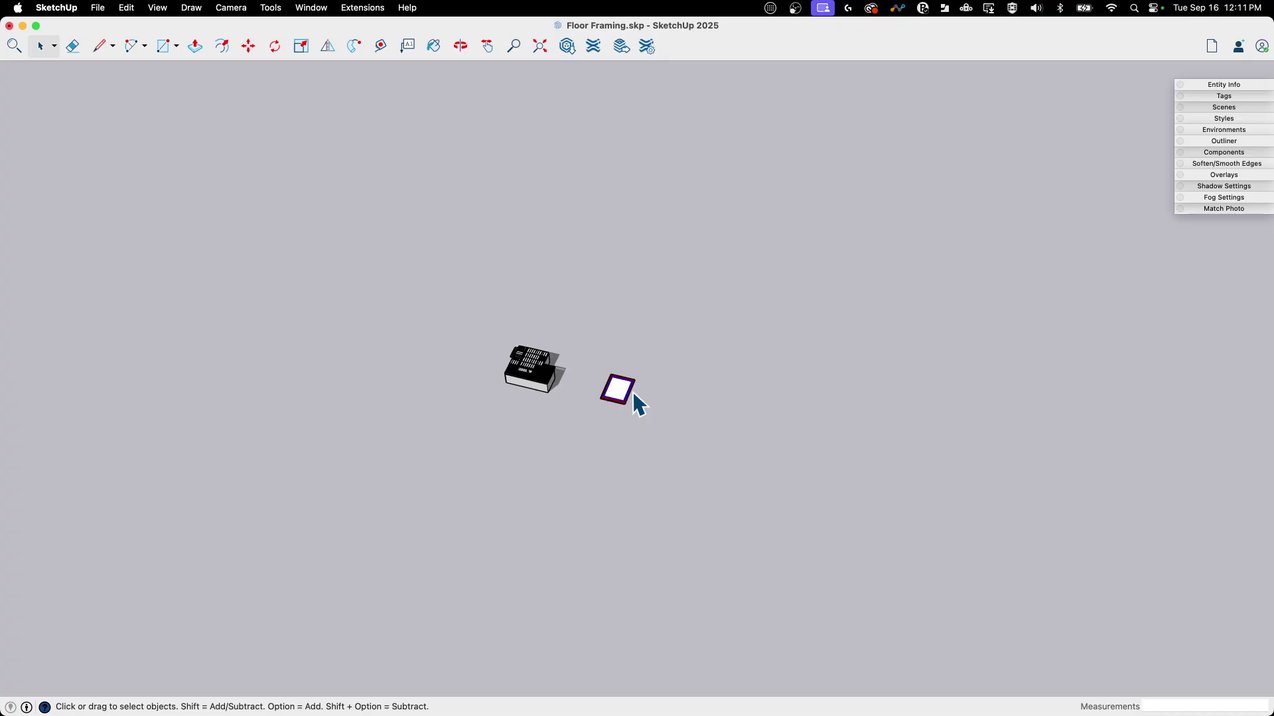
pyautogui.scroll(10, 628, 392)
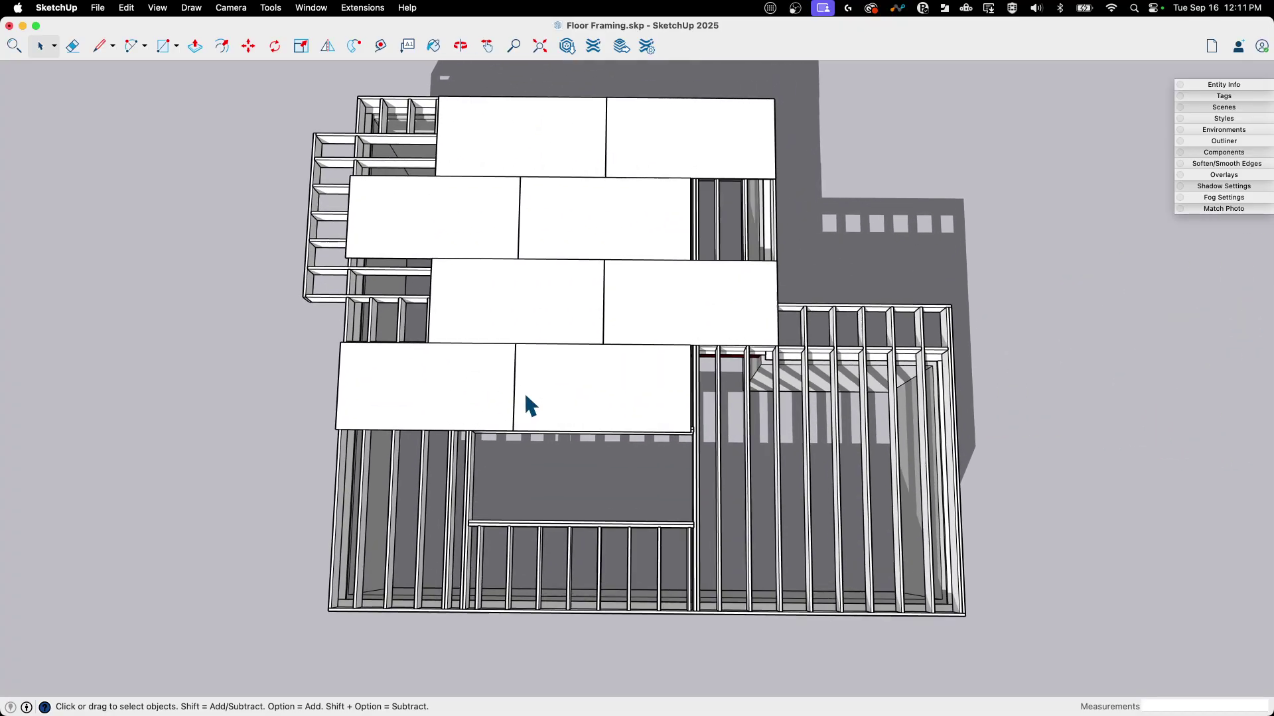
# Step: Inspect the sheet rows from overhead and at an oblique angle, checking their edges against the supporting joists
pyautogui.scroll(-1, 666, 352)
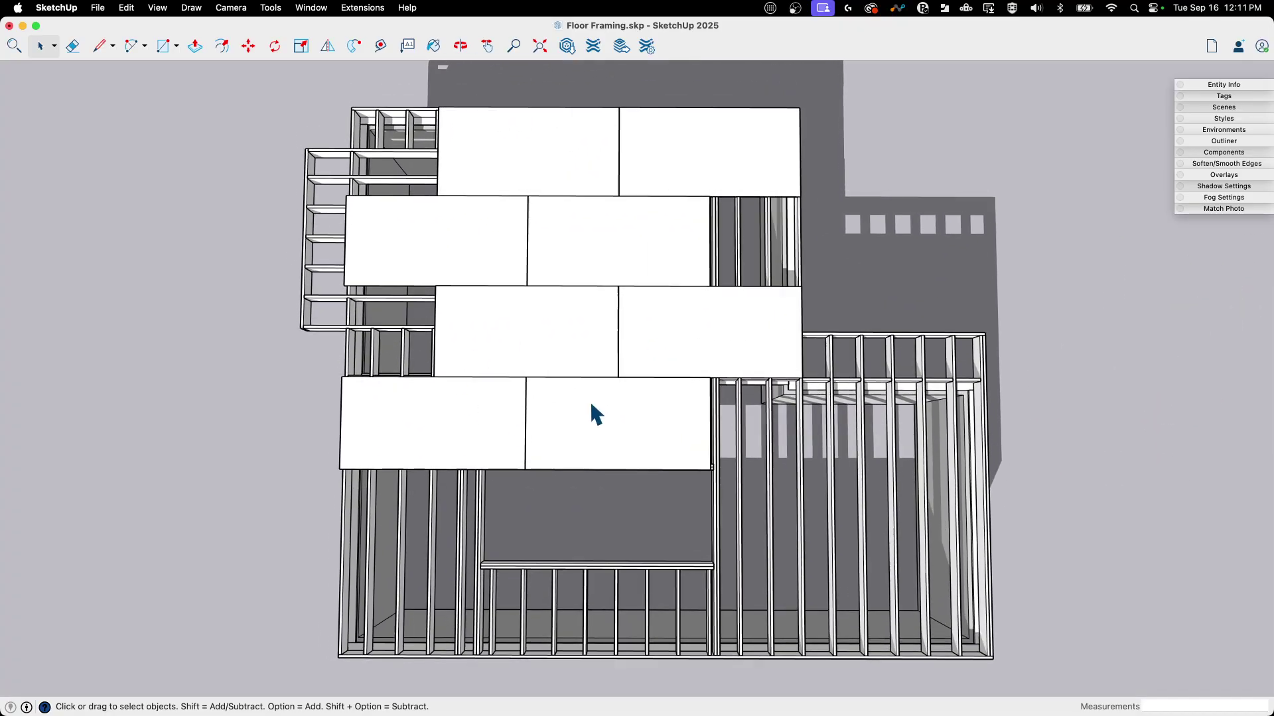
pyautogui.moveTo(591, 405)
pyautogui.mouseDown(button='middle')
pyautogui.moveTo(571, 393)
pyautogui.moveTo(594, 431)
pyautogui.moveTo(586, 382)
pyautogui.mouseUp(button='middle')
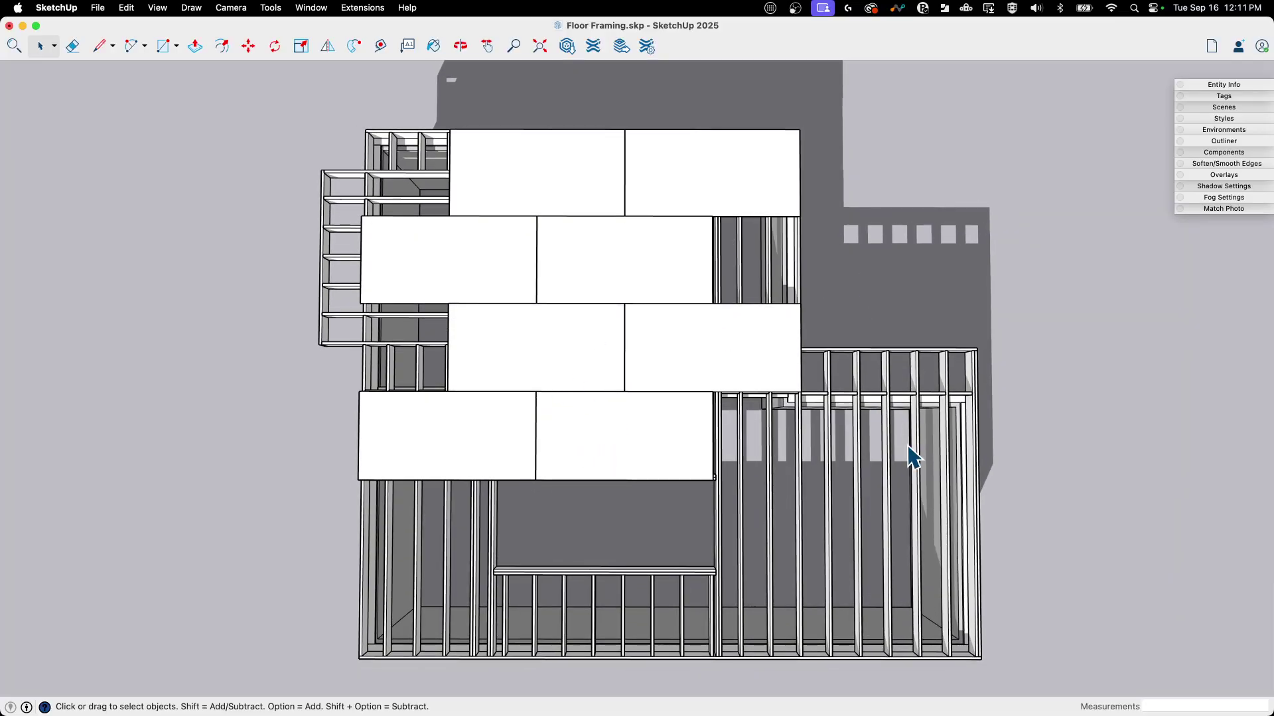
pyautogui.moveTo(494, 237); pyautogui.dragTo(657, 304, button='middle')
pyautogui.scroll(5, 657, 305)
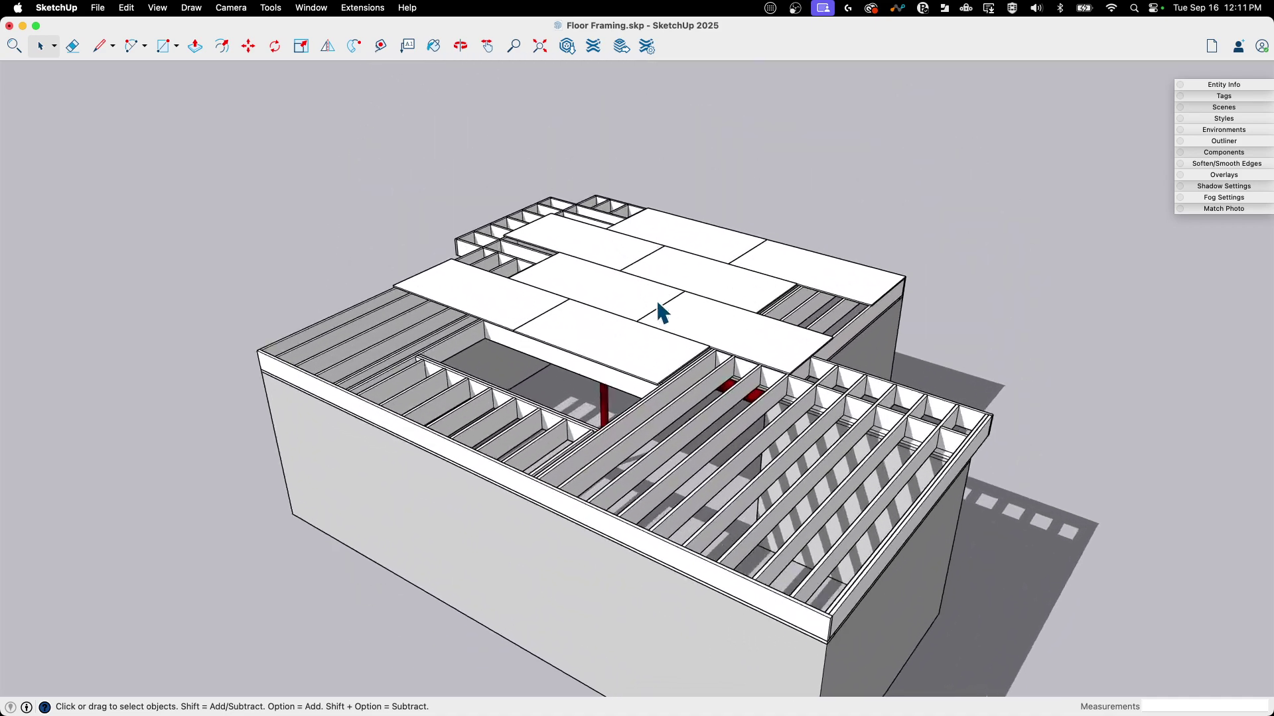
pyautogui.moveTo(726, 325); pyautogui.dragTo(799, 278, button='middle')
pyautogui.scroll(2, 773, 270)
pyautogui.scroll(-3, 330, 193)
pyautogui.keyDown('shift'); pyautogui.moveTo(747, 237); pyautogui.dragTo(739, 246, button='middle'); pyautogui.keyUp('shift')
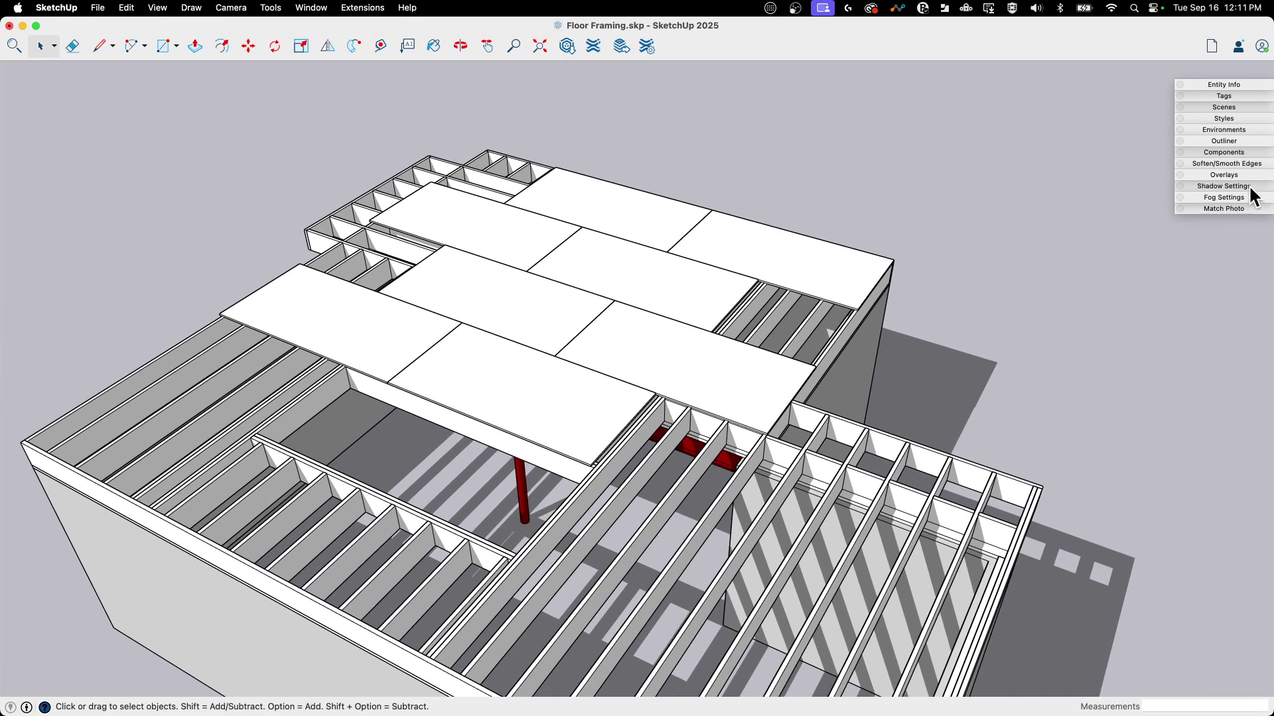
# Step: Hide the Floor Framing tag and inspect the floor sheets without the joists from a low angle
pyautogui.click(1232, 97)
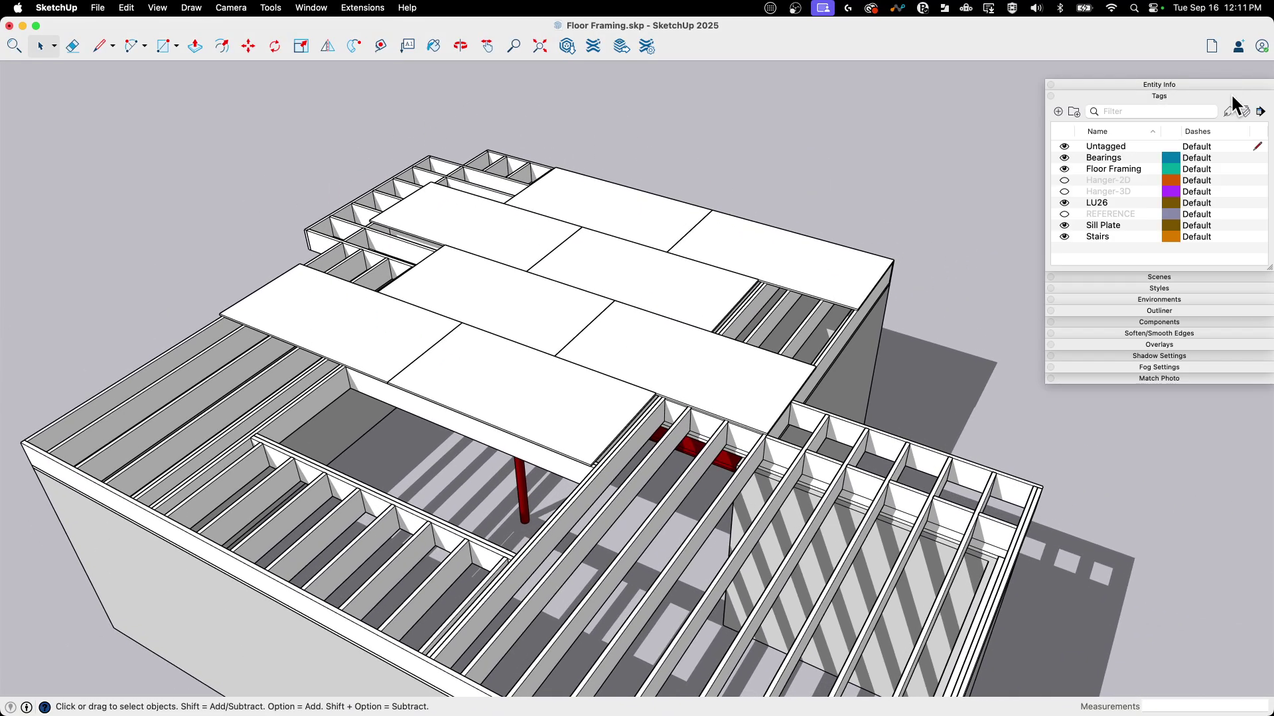
pyautogui.click(1064, 168)
pyautogui.moveTo(880, 238); pyautogui.dragTo(846, 318, button='middle')
pyautogui.scroll(3, 603, 321)
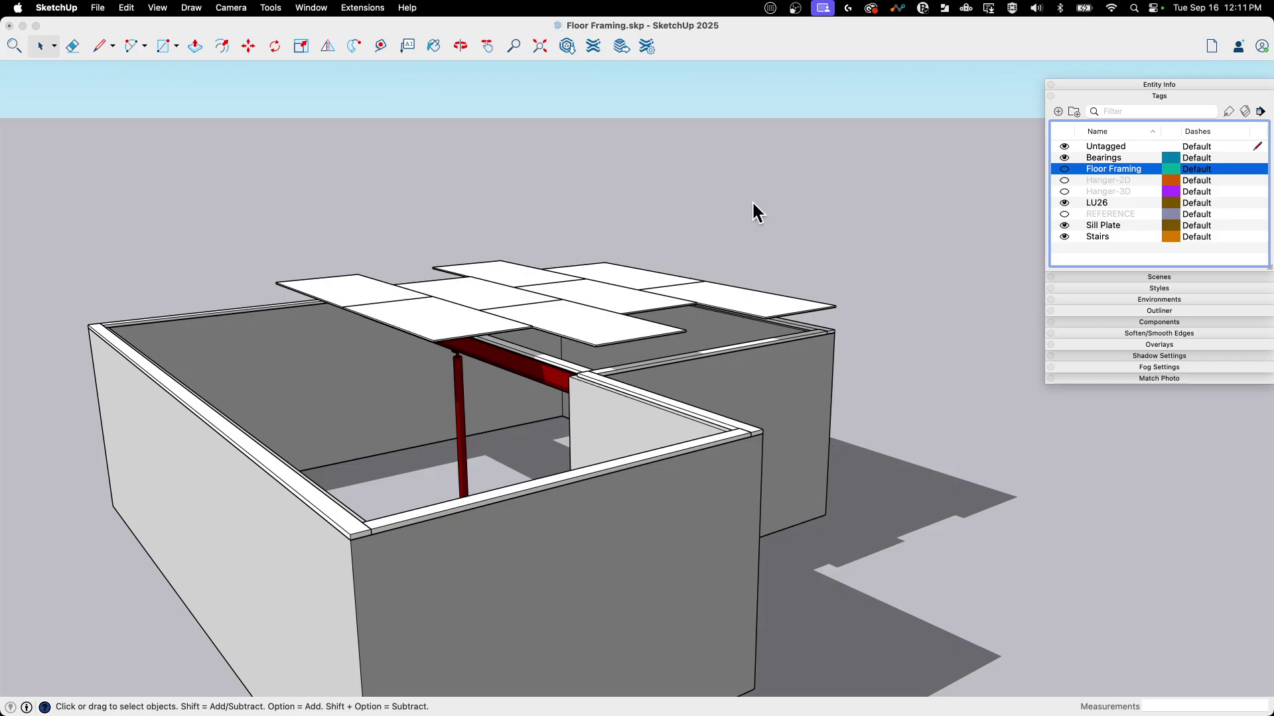
# Step: Turn the Floor Framing tag back on and view the sheets over the joists at near and mid range
pyautogui.click(1065, 168)
pyautogui.scroll(-2, 615, 359)
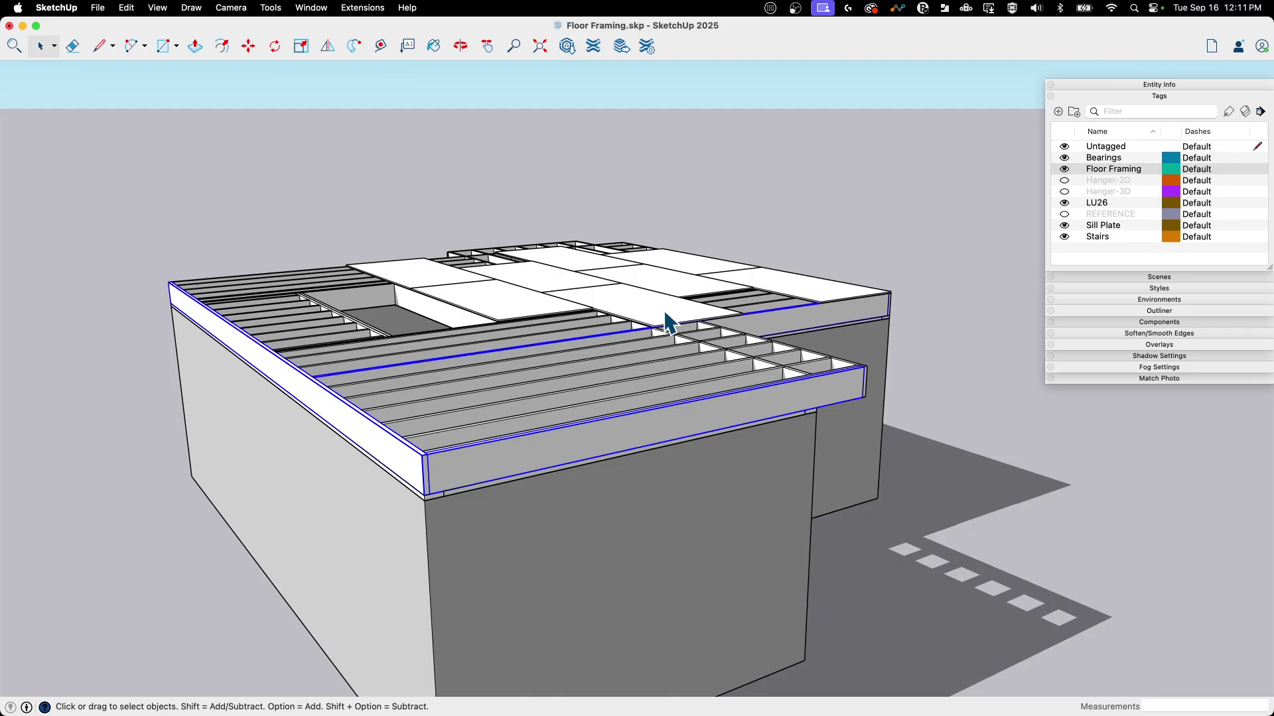
pyautogui.moveTo(362, 345); pyautogui.dragTo(683, 211, button='middle')
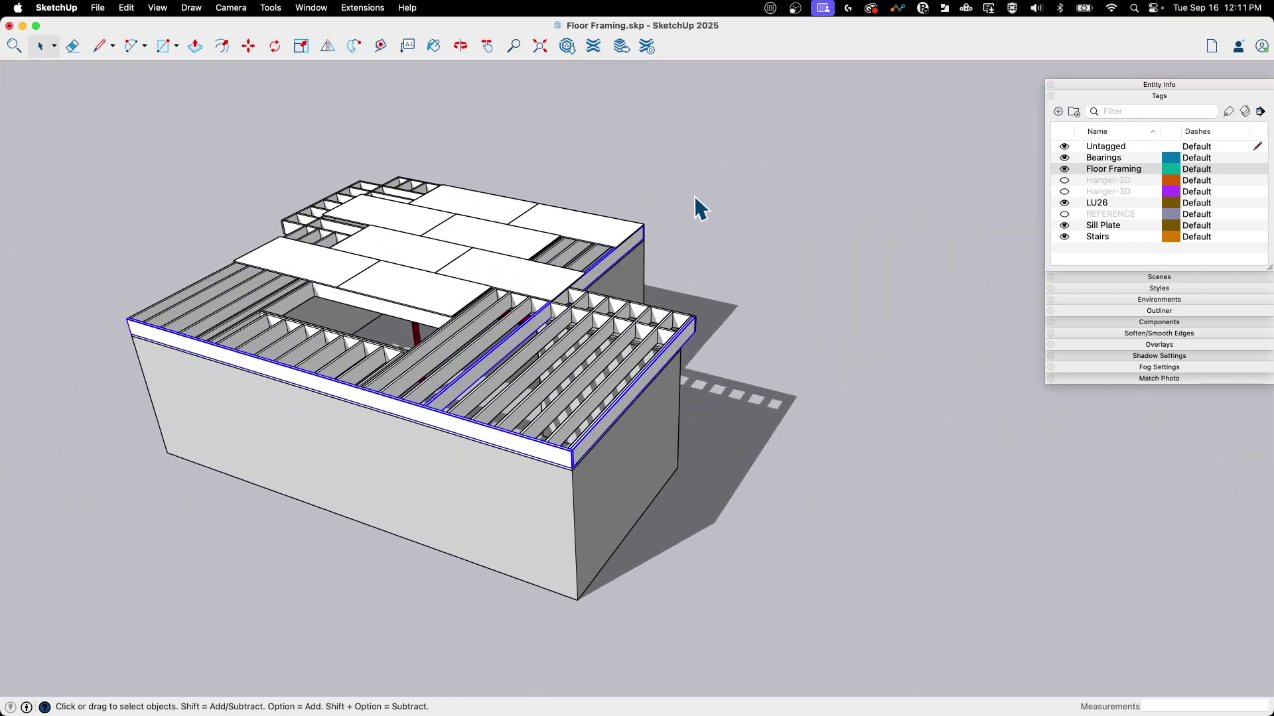
pyautogui.scroll(5, 717, 199)
pyautogui.scroll(-5, 758, 264)
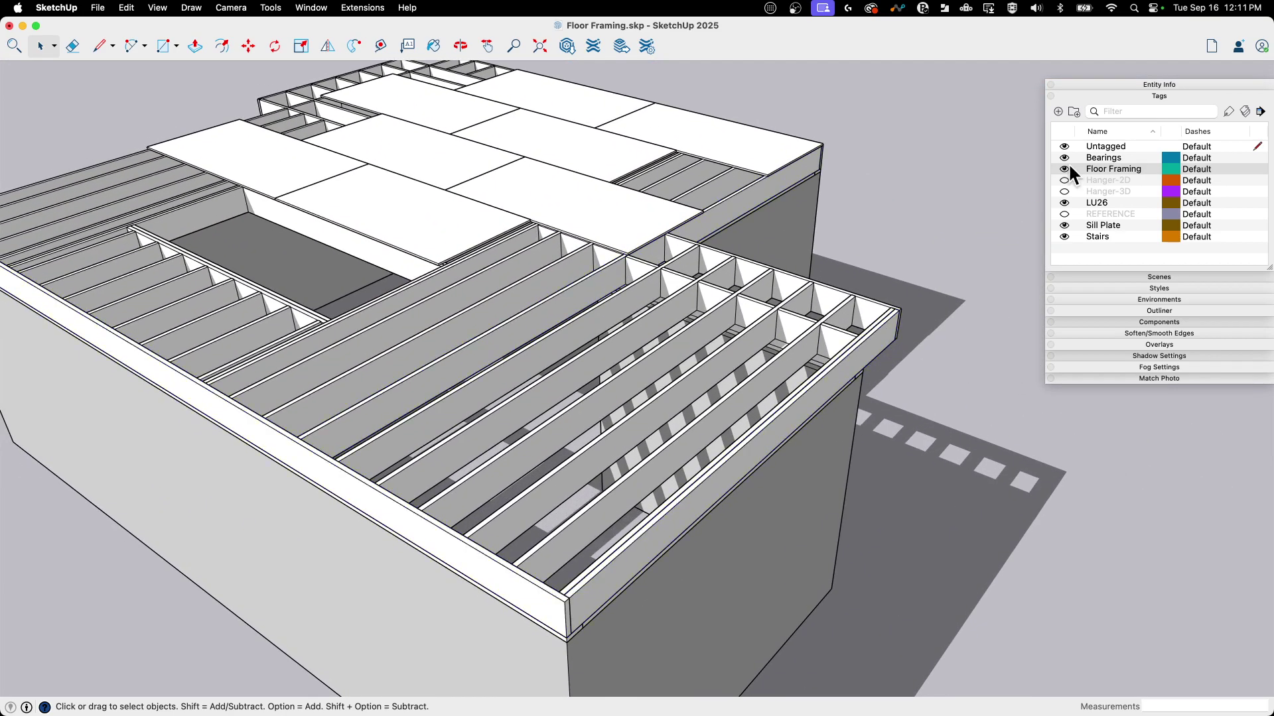
# Step: Hide the Floor Framing tag, check the sheets alone from far away and at an angle, and show the tag again
pyautogui.click(1064, 168)
pyautogui.scroll(3, 649, 142)
pyautogui.scroll(-10, 650, 142)
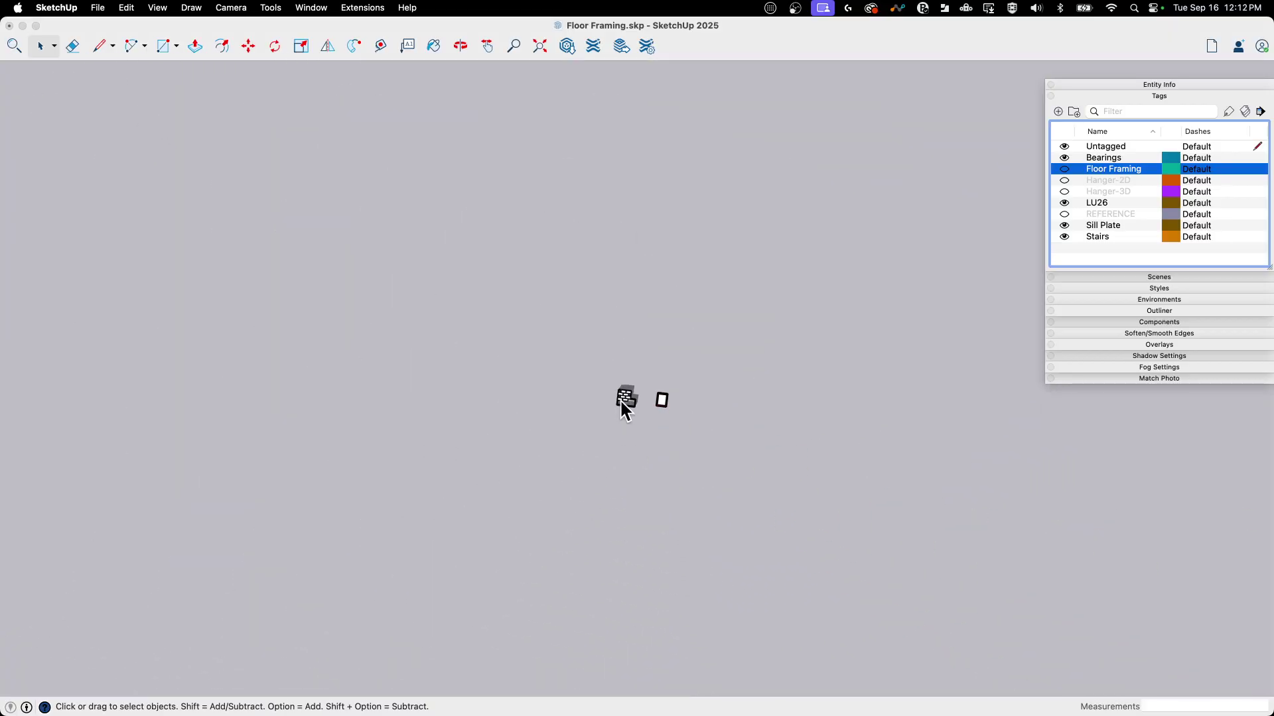
pyautogui.scroll(10, 623, 397)
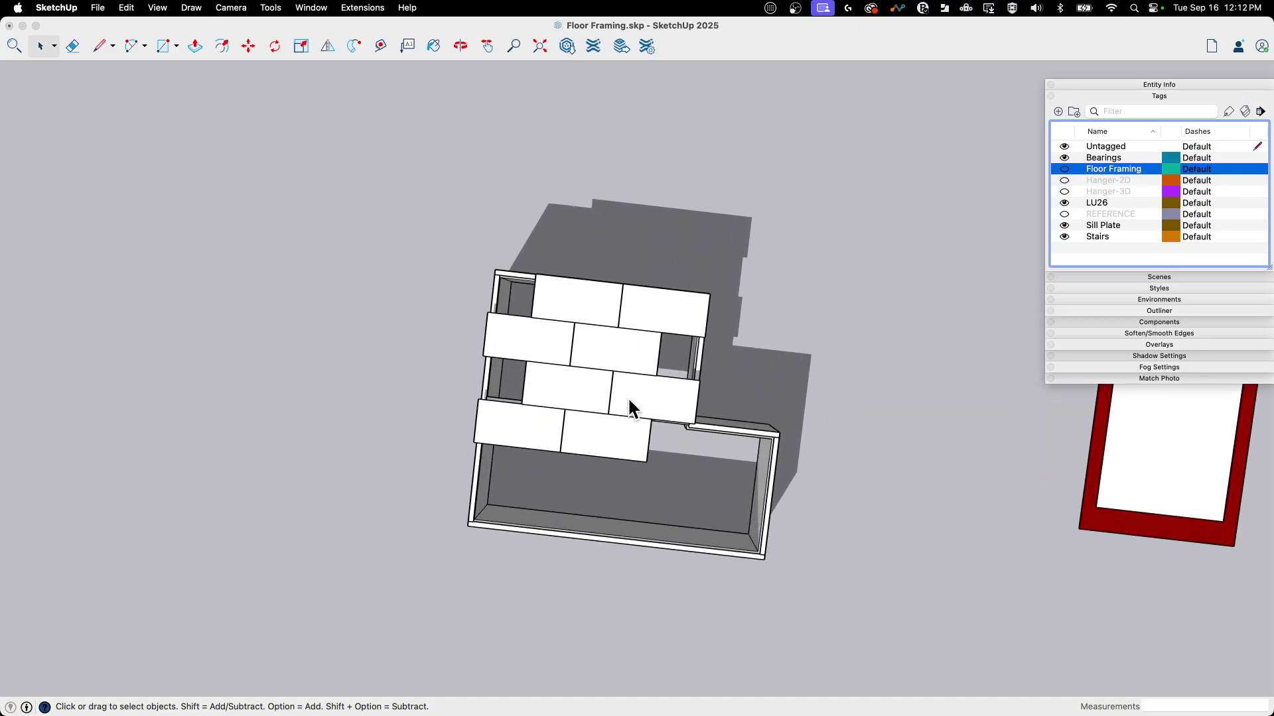
pyautogui.scroll(1, 627, 397)
pyautogui.moveTo(628, 397); pyautogui.dragTo(838, 250, button='middle')
pyautogui.scroll(2, 838, 250)
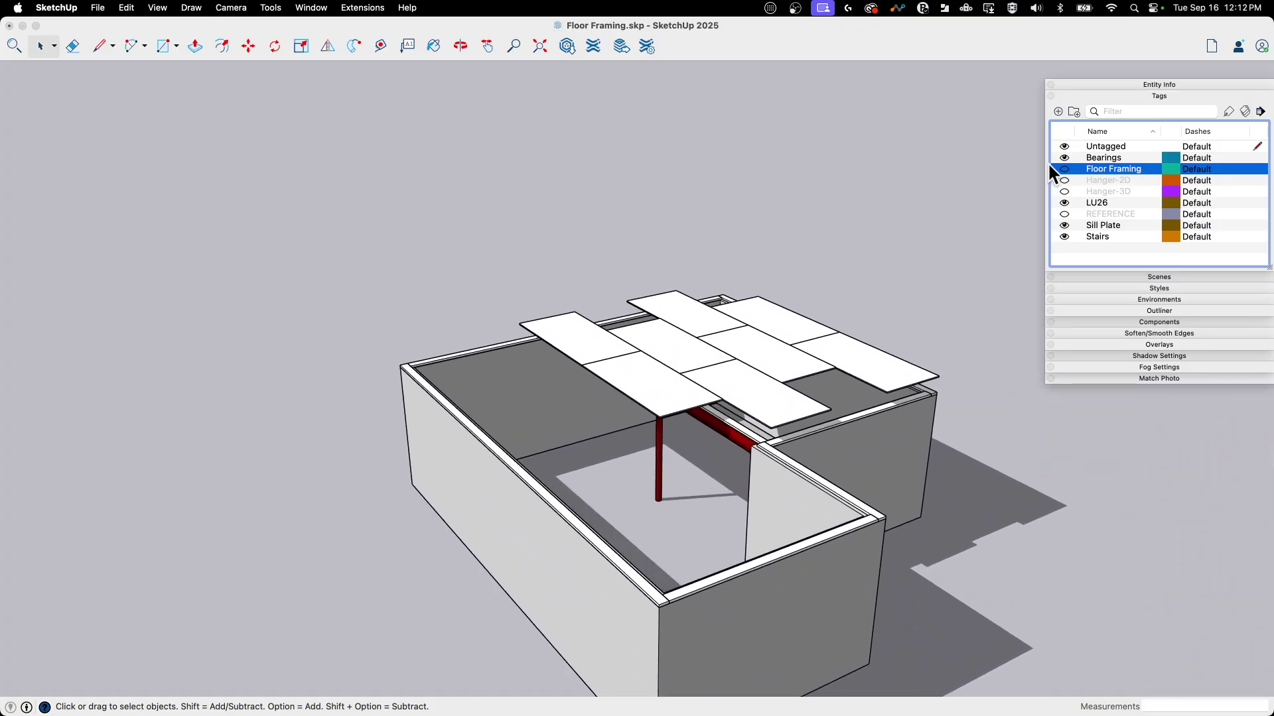
pyautogui.click(1064, 169)
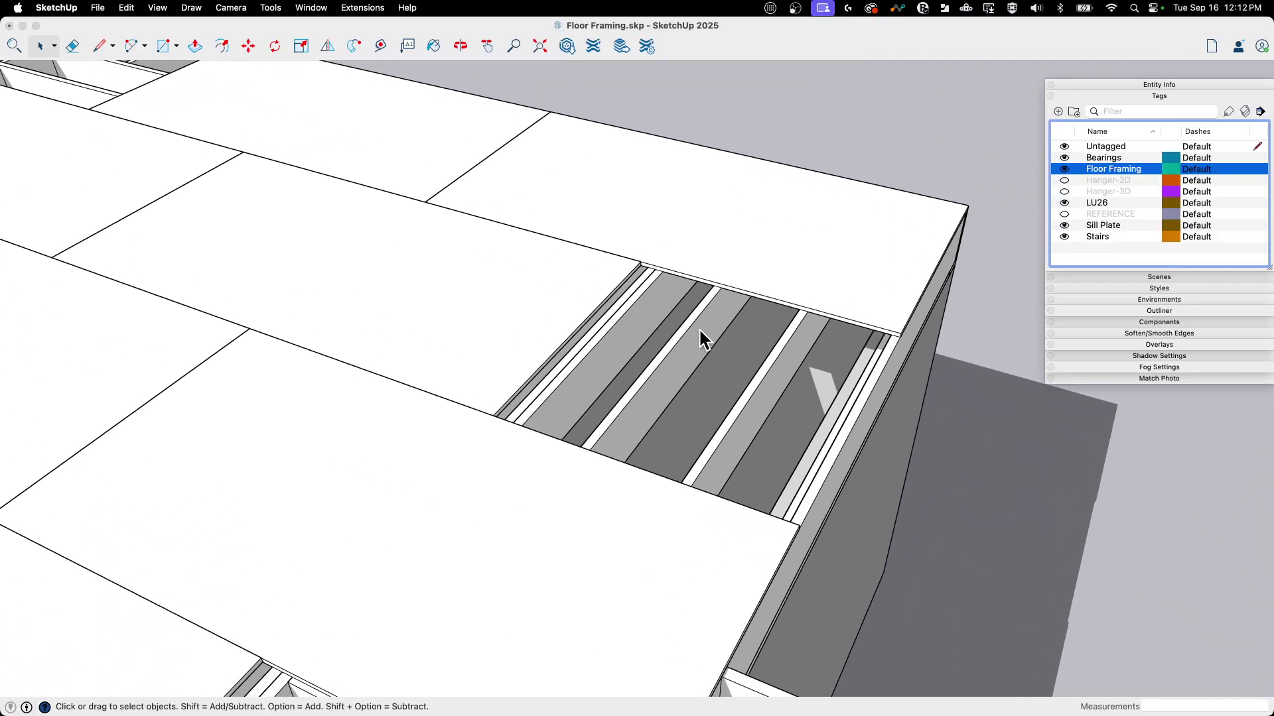
# Step: Hide the top edges of the two single joists exposed in the gap beside the second sheet row with the Eraser
pyautogui.click(699, 329)
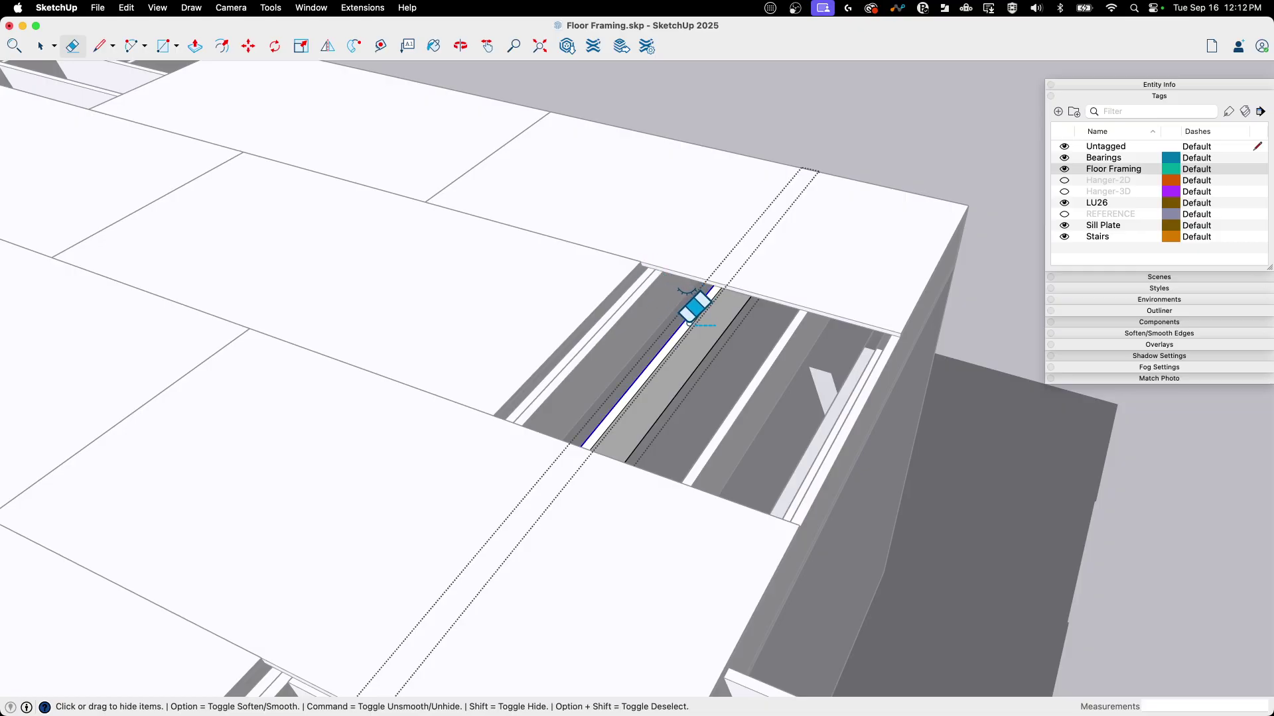
pyautogui.click(741, 359)
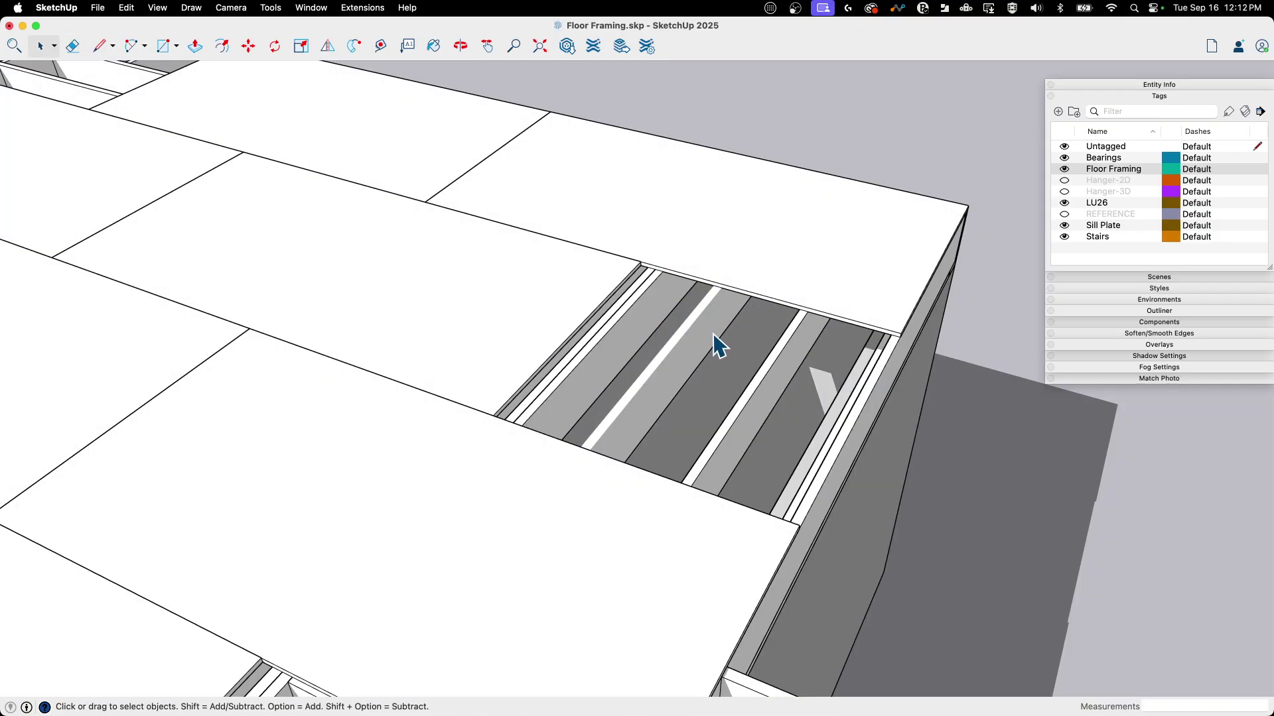
pyautogui.click(781, 381)
pyautogui.click(775, 355)
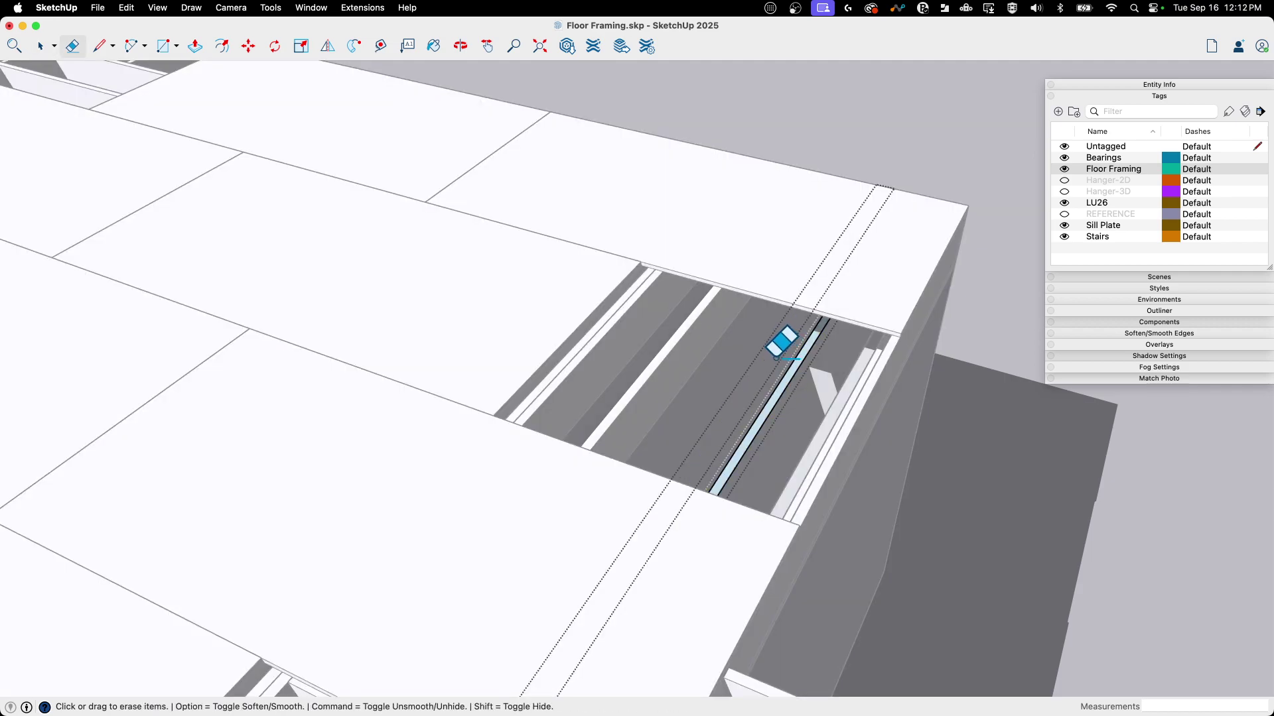
pyautogui.click(765, 352)
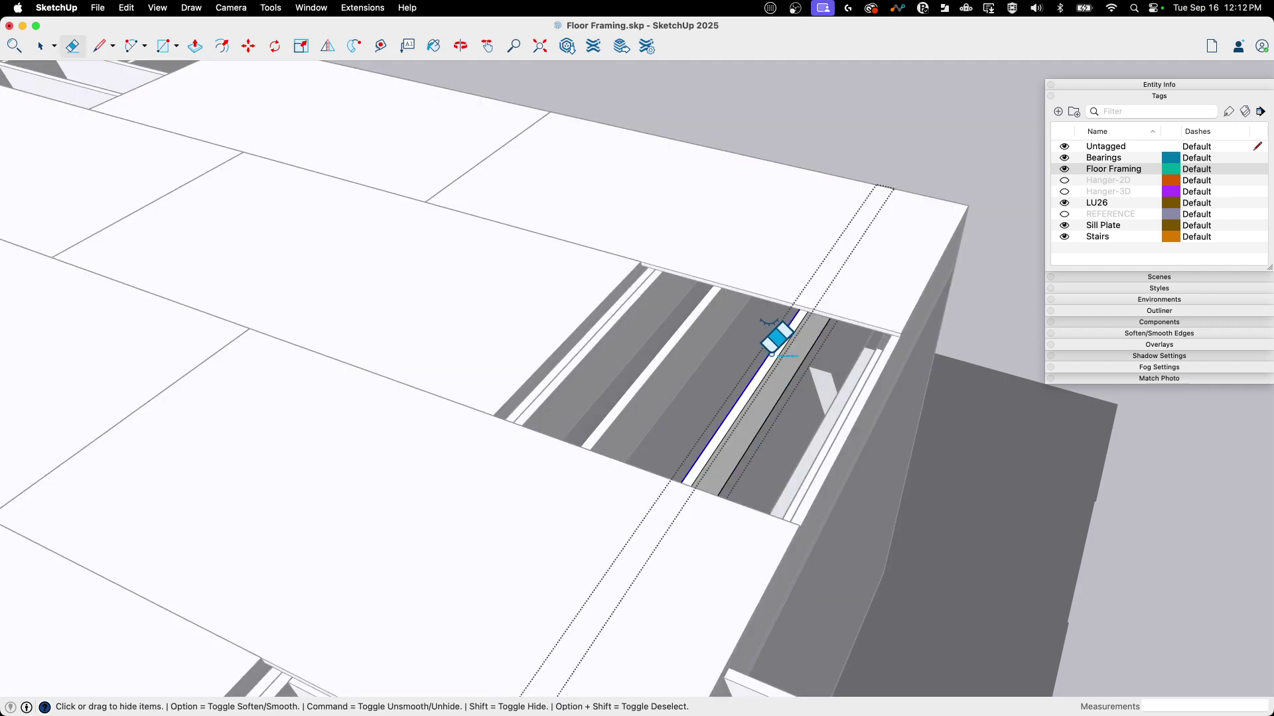
# Step: Hide the top edges of the doubled joists at the inner side of the same gap with the Eraser
pyautogui.click(636, 309)
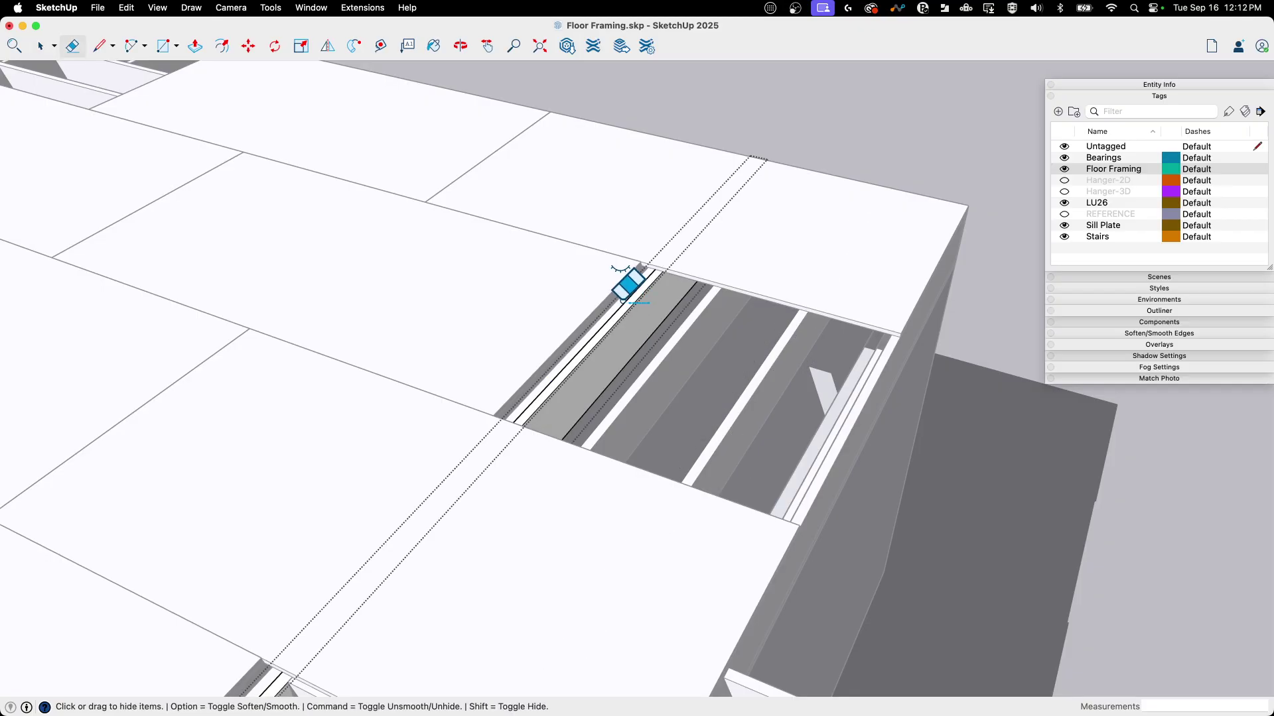
pyautogui.click(972, 349)
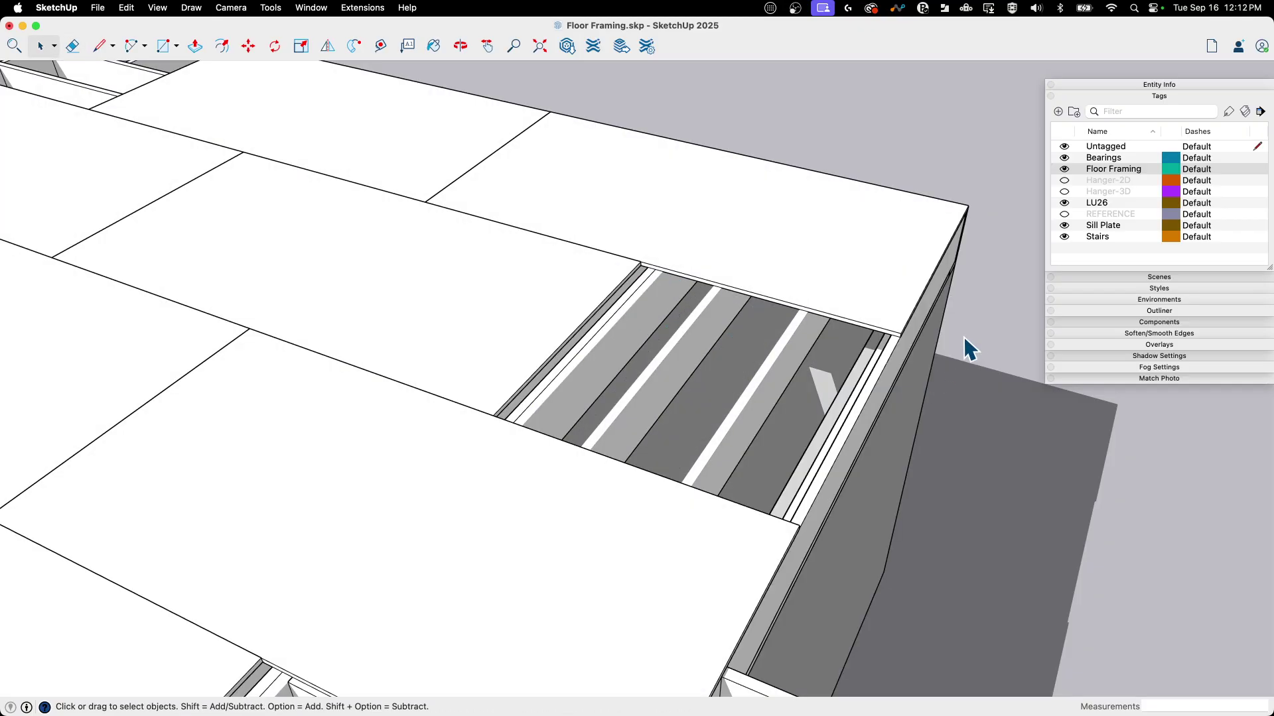
pyautogui.press('e')
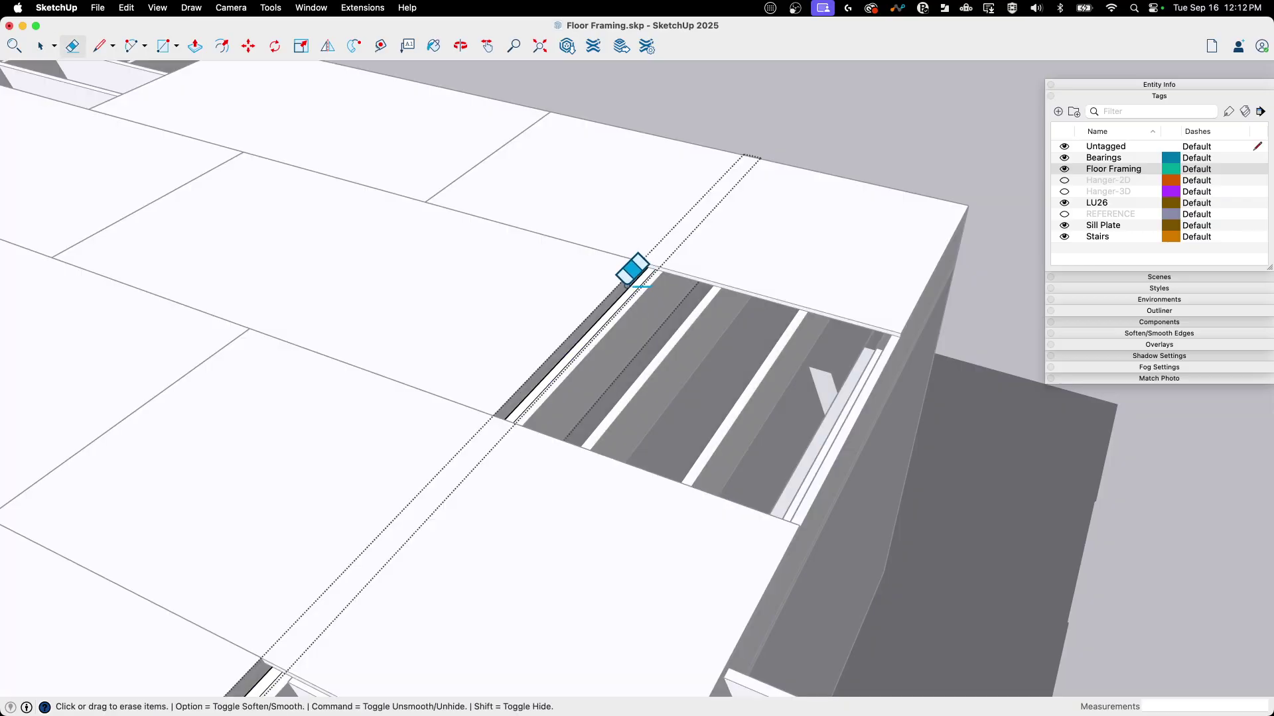
pyautogui.press('space')
pyautogui.click(963, 336)
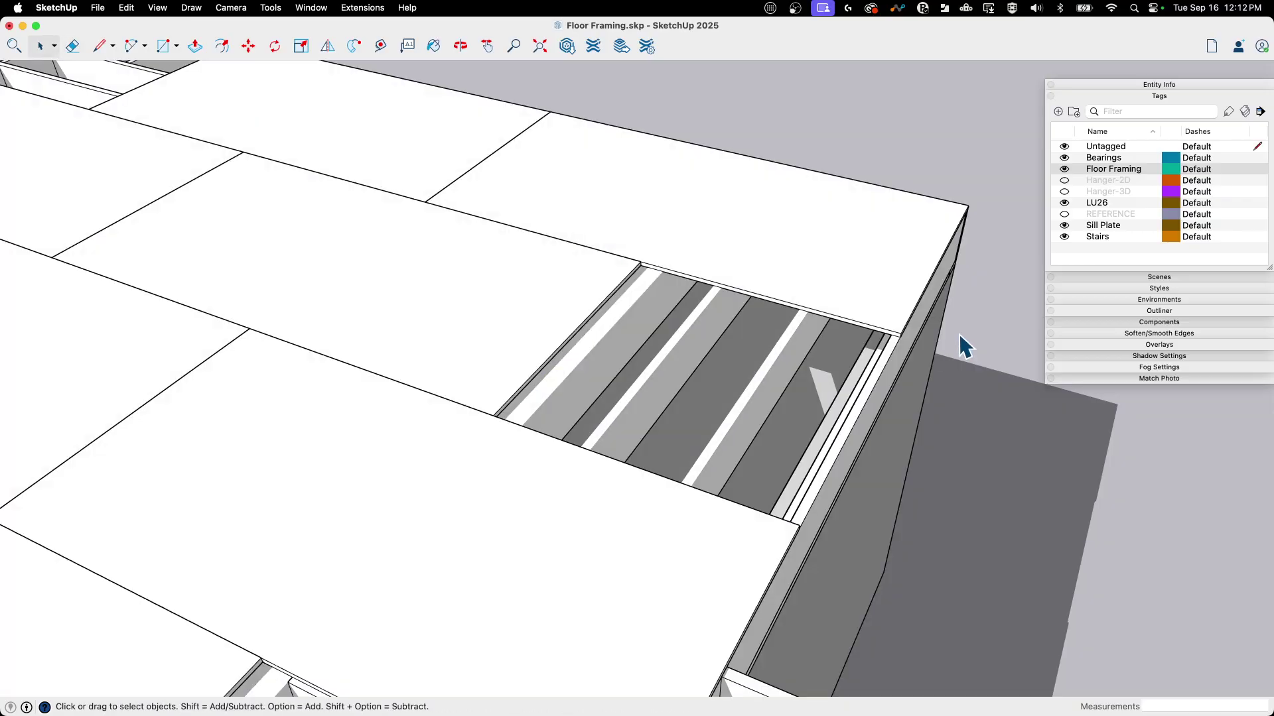
# Step: Compare the joists with hidden edges against the other joists from far away and straight above
pyautogui.moveTo(963, 336); pyautogui.dragTo(469, 325, button='middle')
pyautogui.scroll(-2, 469, 325)
pyautogui.scroll(-8, 679, 372)
pyautogui.scroll(-5, 731, 442)
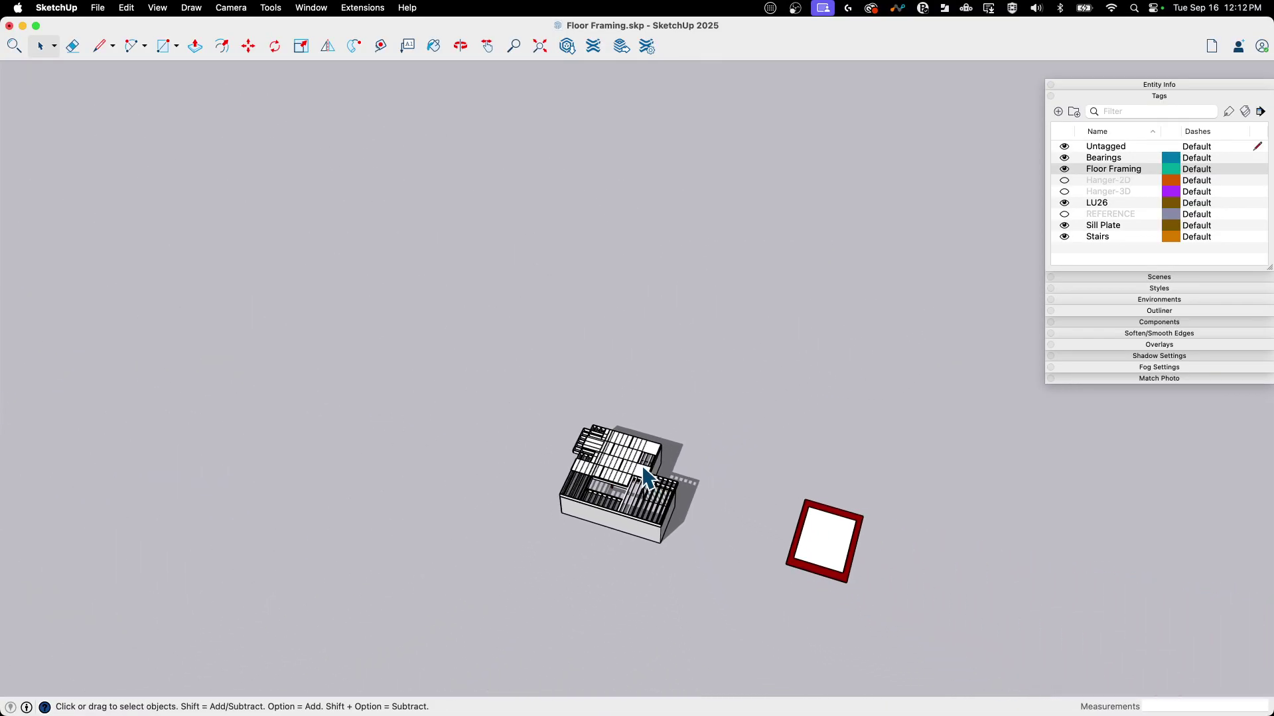
pyautogui.scroll(10, 716, 491)
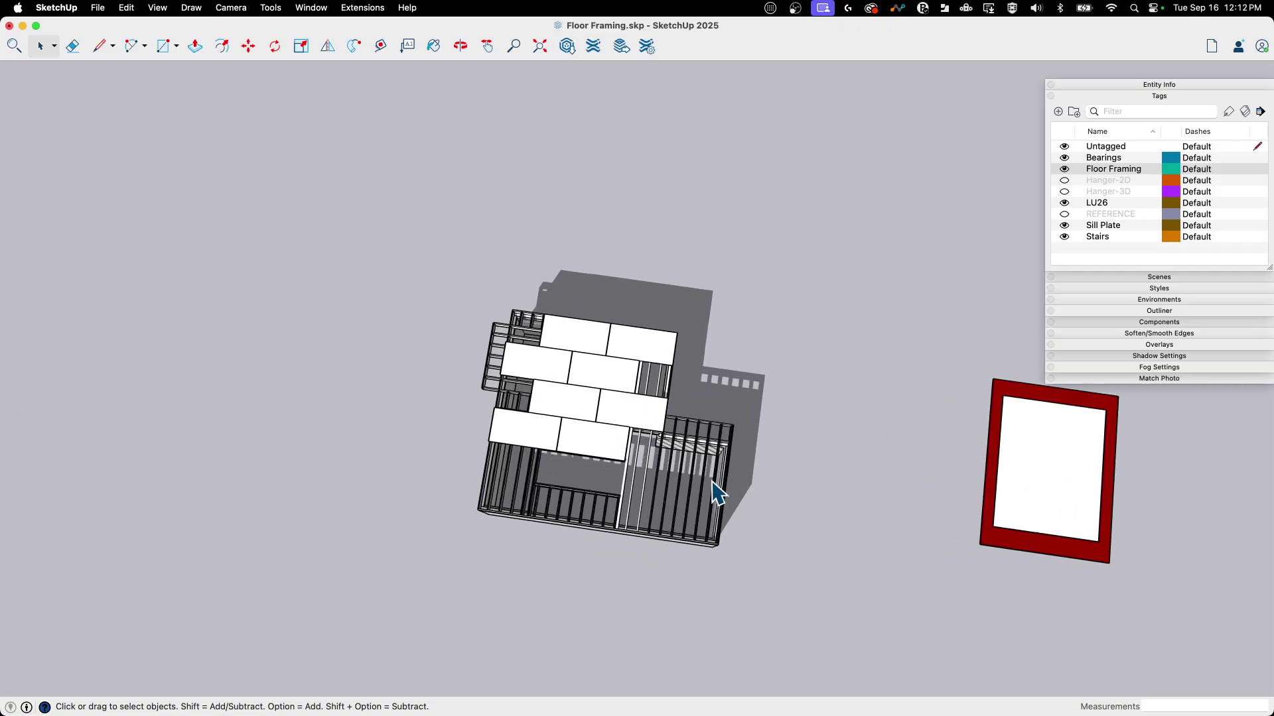
pyautogui.scroll(10, 715, 491)
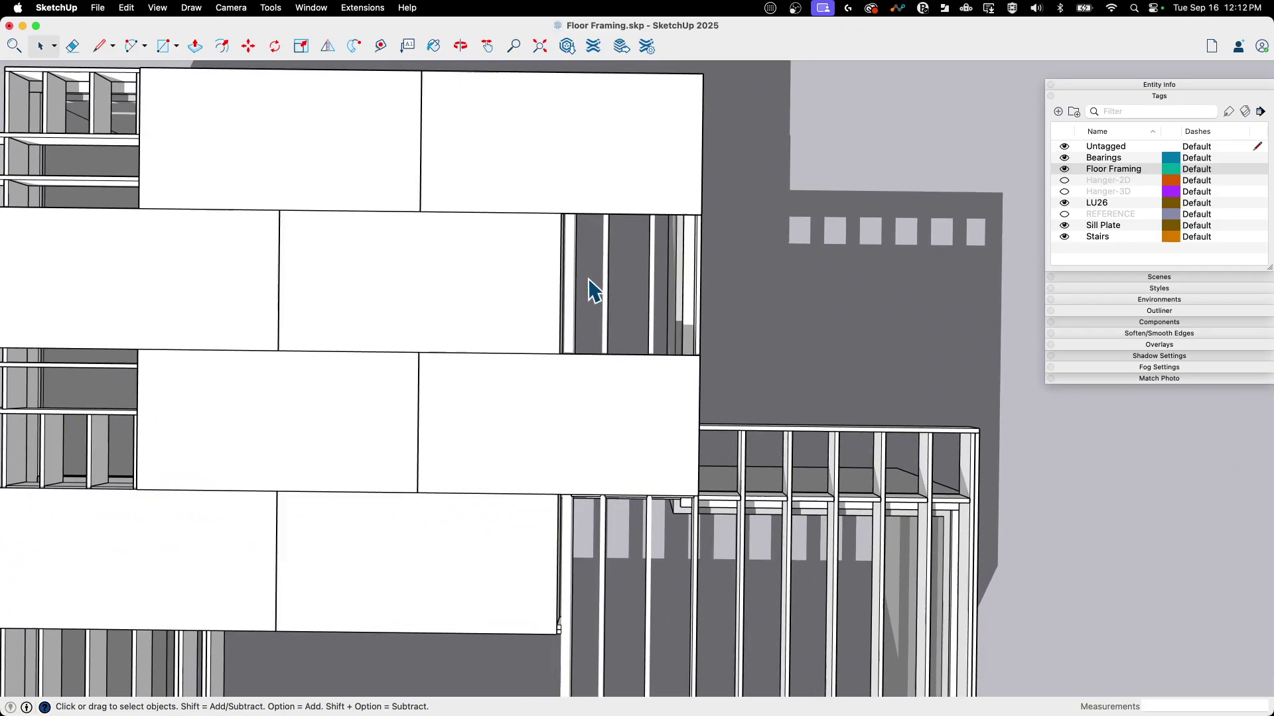
pyautogui.scroll(-4, 634, 458)
pyautogui.scroll(-2, 635, 464)
# Step: Examine the joists with hidden edges from a distance and up close beside the floor opening
pyautogui.moveTo(671, 569)
pyautogui.mouseDown(button='middle')
pyautogui.moveTo(733, 393)
pyautogui.moveTo(708, 330)
pyautogui.moveTo(611, 375)
pyautogui.moveTo(704, 486)
pyautogui.mouseUp(button='middle')
pyautogui.press('super+1')
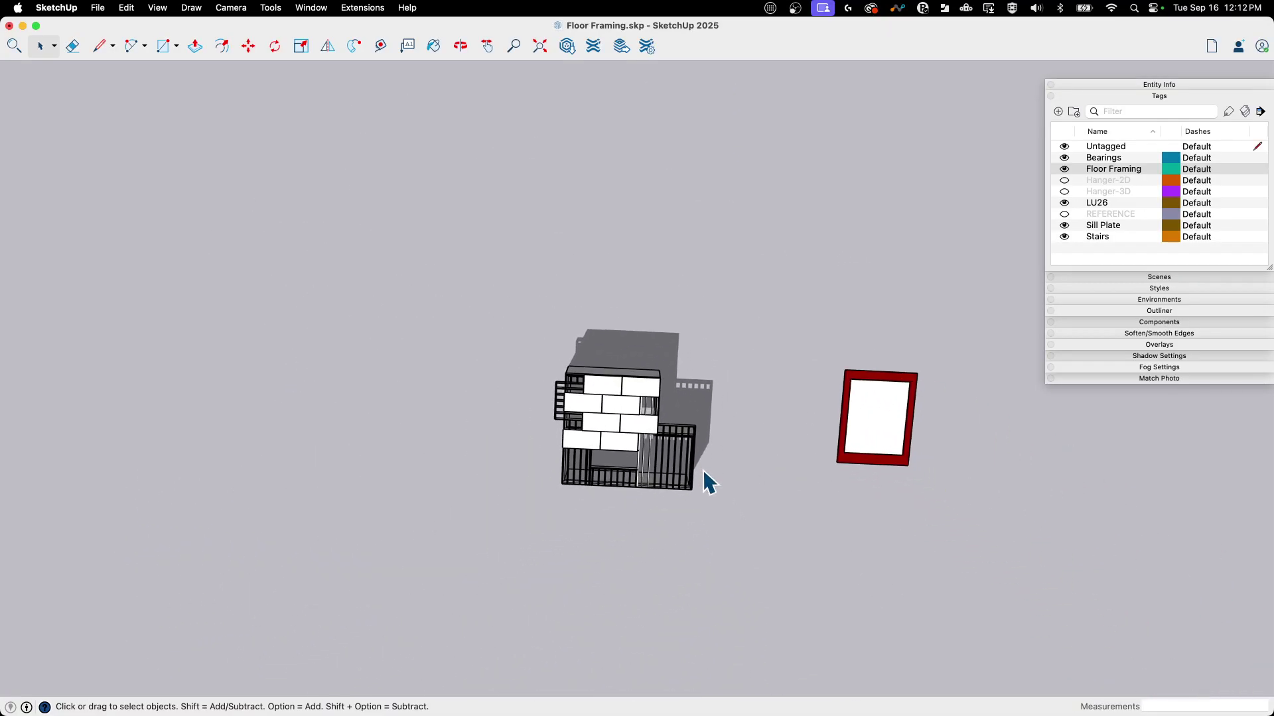
pyautogui.scroll(-6, 703, 475)
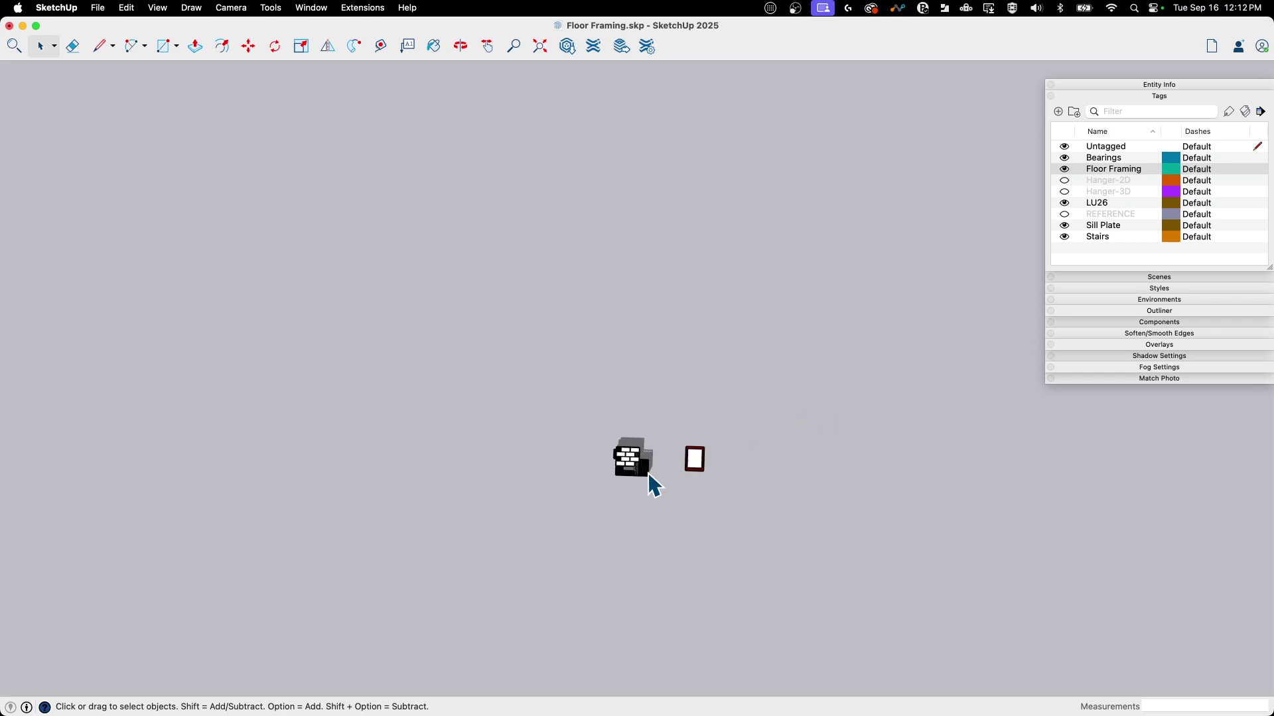
pyautogui.scroll(5, 641, 469)
pyautogui.moveTo(640, 468)
pyautogui.mouseDown(button='middle')
pyautogui.moveTo(645, 484)
pyautogui.moveTo(602, 472)
pyautogui.moveTo(617, 517)
pyautogui.moveTo(654, 491)
pyautogui.moveTo(620, 387)
pyautogui.moveTo(680, 306)
pyautogui.moveTo(665, 298)
pyautogui.moveTo(623, 364)
pyautogui.moveTo(569, 318)
pyautogui.mouseUp(button='middle')
pyautogui.scroll(5, 691, 295)
pyautogui.moveTo(691, 294); pyautogui.dragTo(695, 300, button='middle')
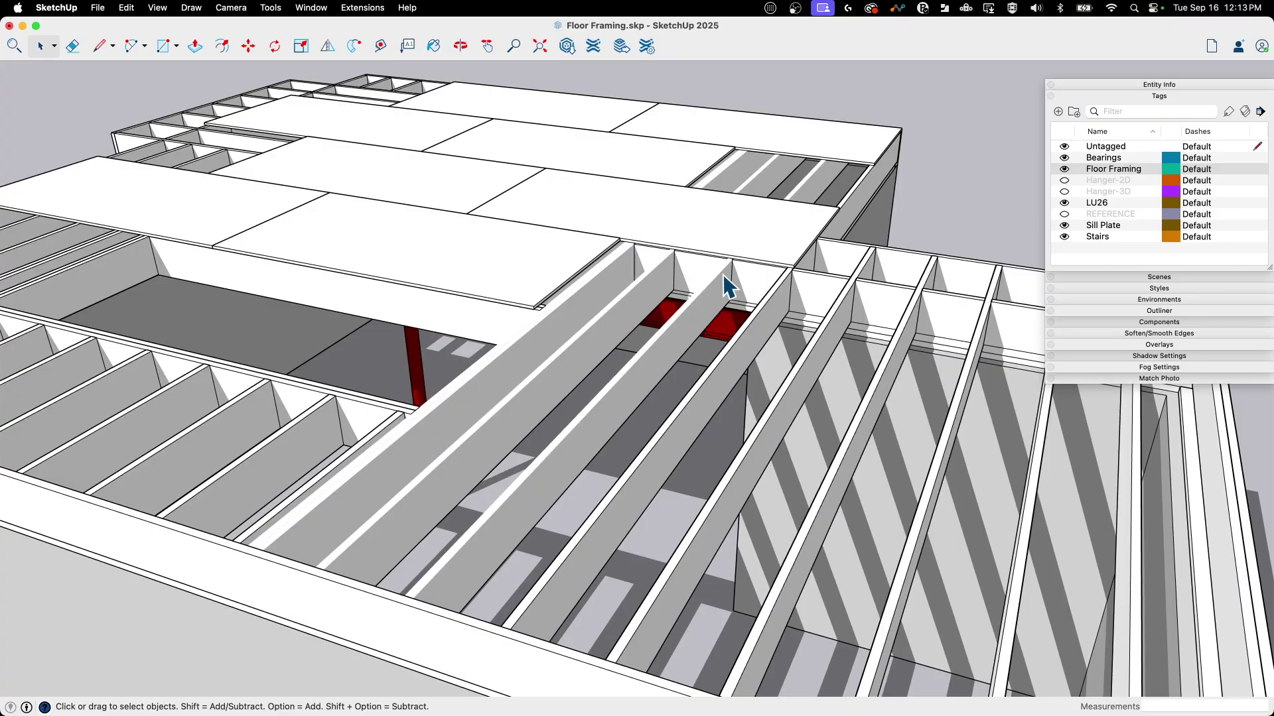
pyautogui.scroll(-5, 540, 292)
pyautogui.scroll(5, 666, 305)
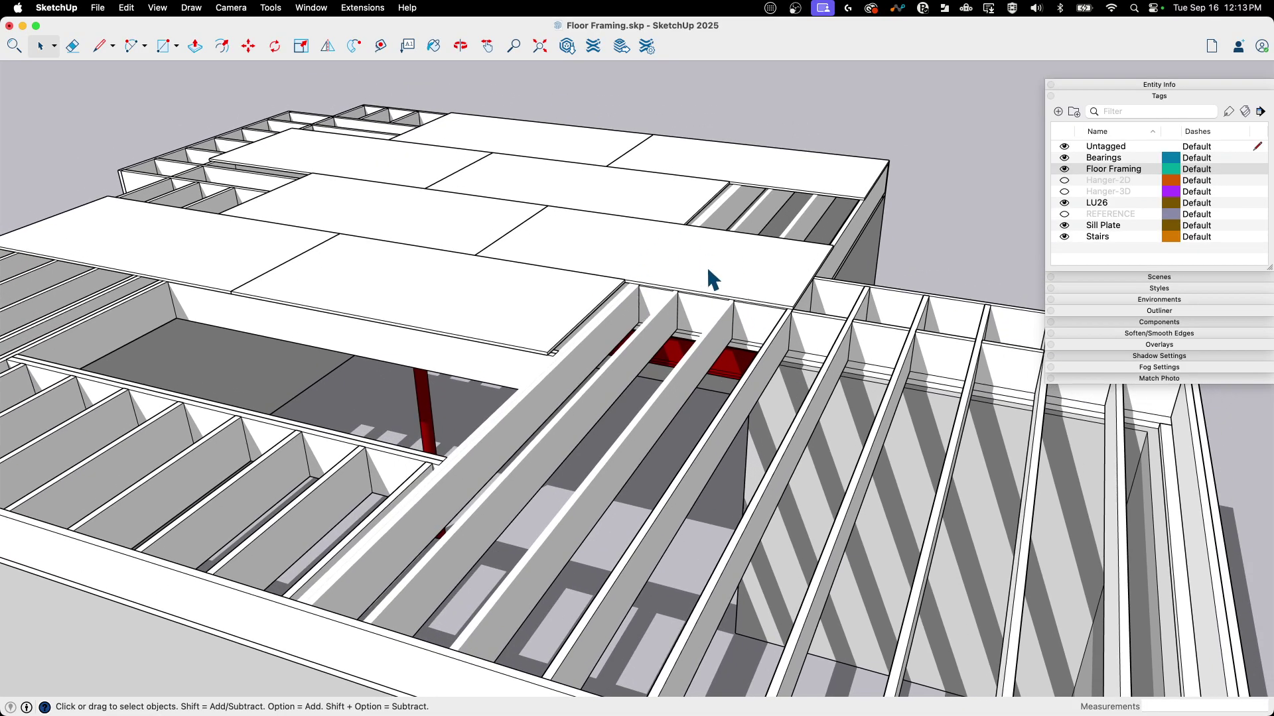
# Step: Undo the hiding of the joists' top edges and leave the joist's editing context
pyautogui.press('super+z')
pyautogui.press('super+z')
pyautogui.press('super+z')
pyautogui.press('super+z')
pyautogui.press('super+z')
pyautogui.press('super+z')
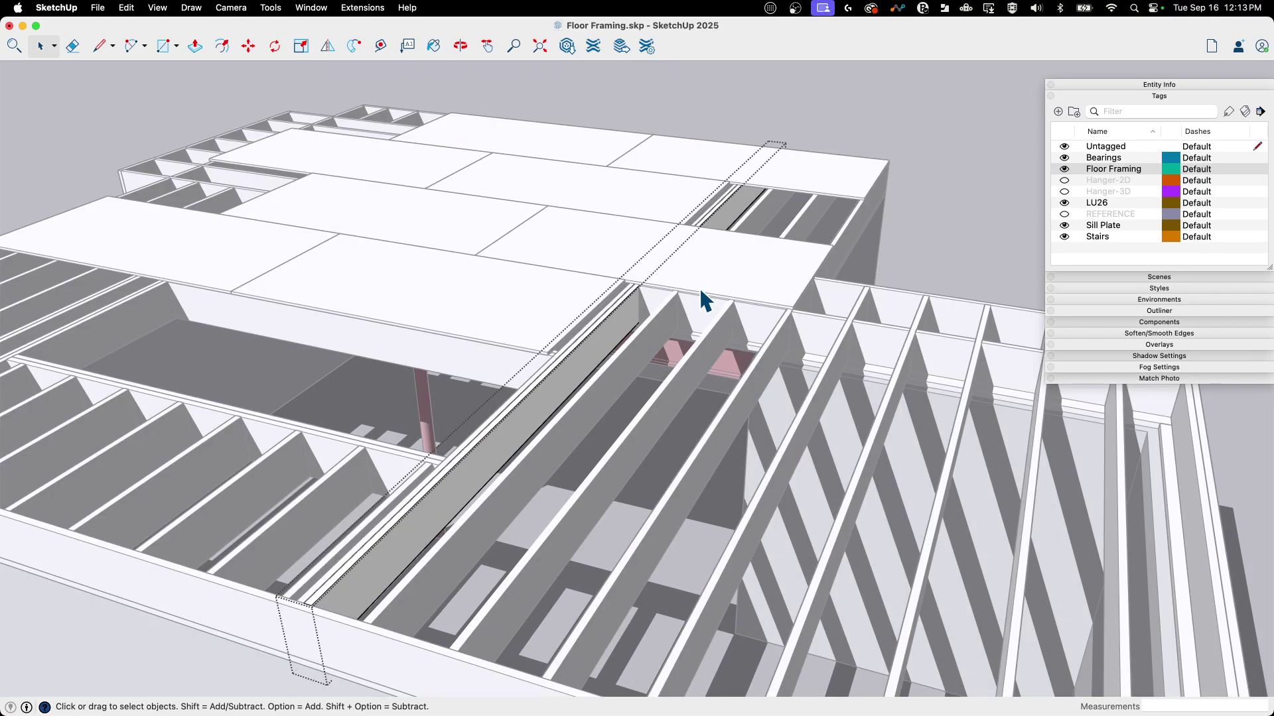
pyautogui.press('super+z')
pyautogui.press('super+z')
pyautogui.press('super+z')
pyautogui.press('super+z')
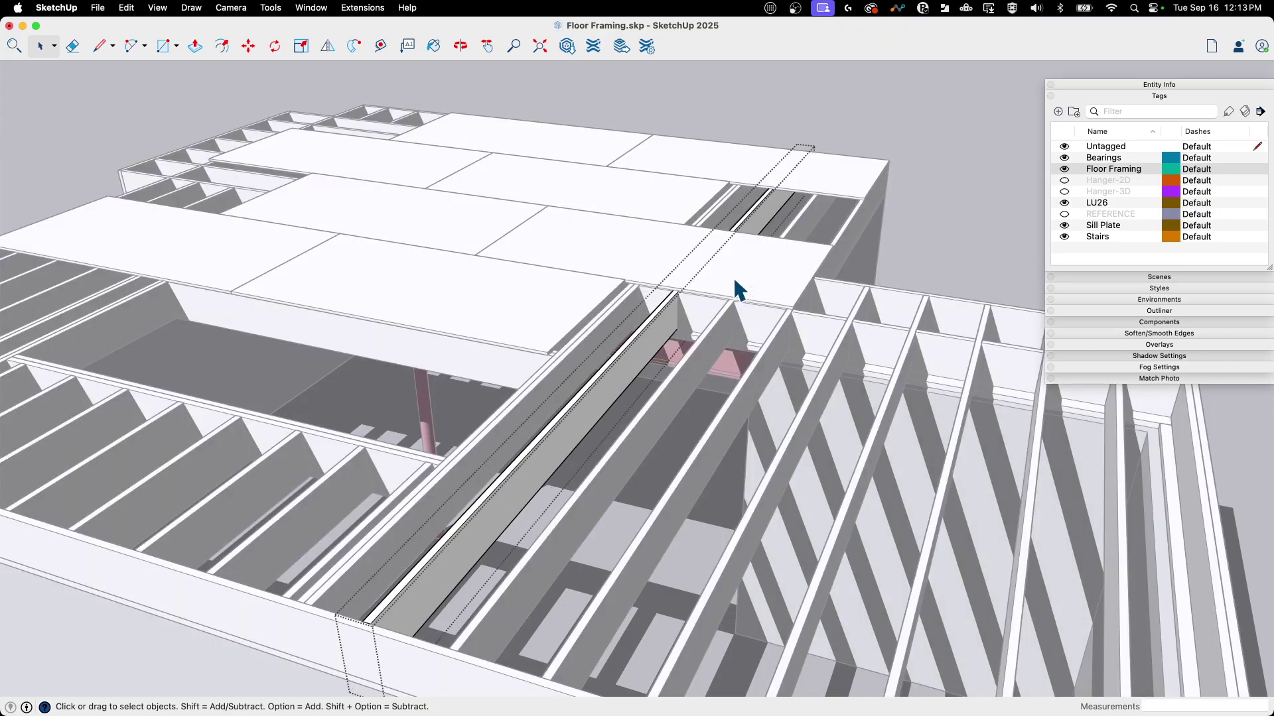
pyautogui.click(953, 159)
pyautogui.moveTo(784, 242)
pyautogui.mouseDown(button='middle')
pyautogui.moveTo(817, 260)
pyautogui.moveTo(801, 258)
pyautogui.mouseUp(button='middle')
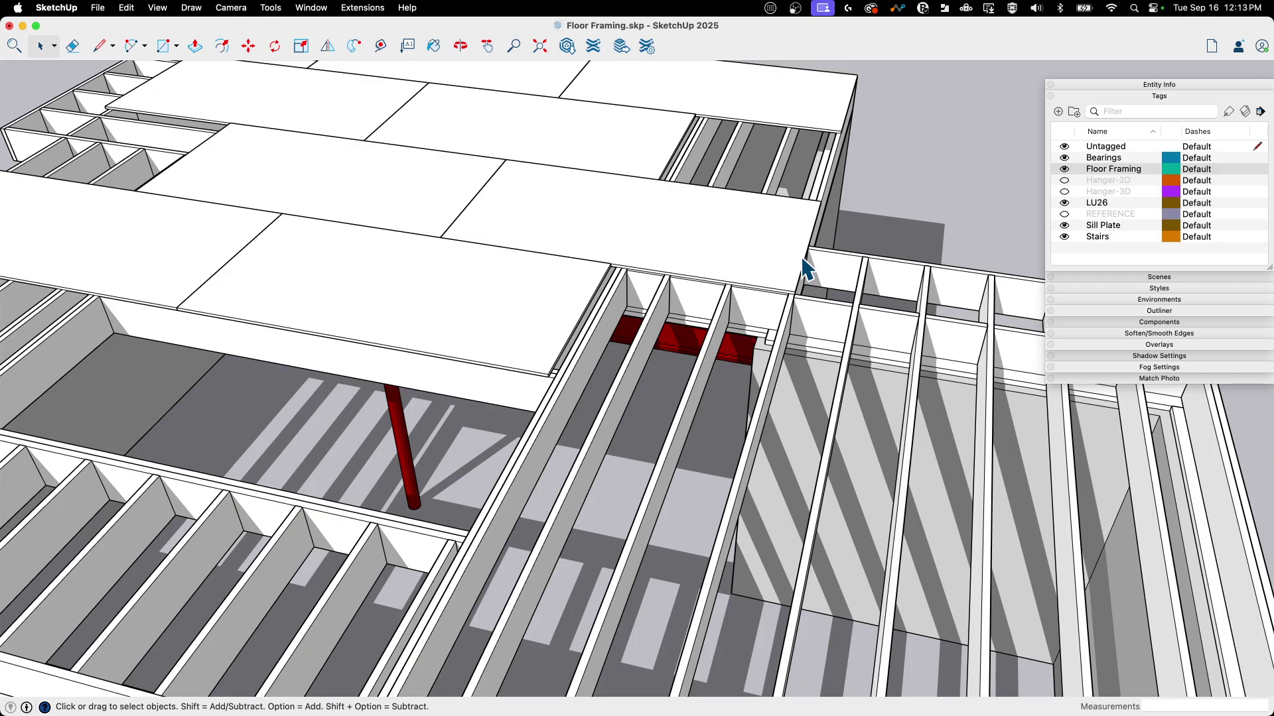
# Step: Examine the floor sheets over the framing from a distance and from close above, checking how the joists beneath them display
pyautogui.scroll(-5, 706, 210)
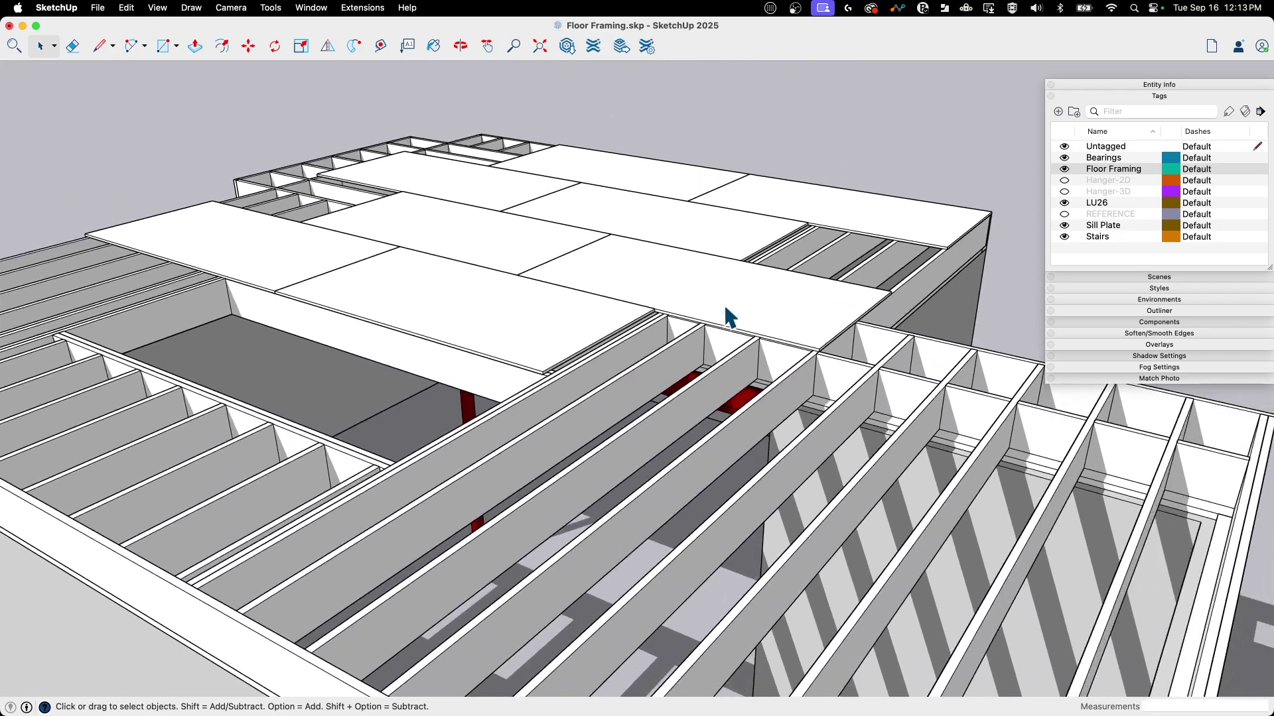
pyautogui.scroll(-10, 730, 238)
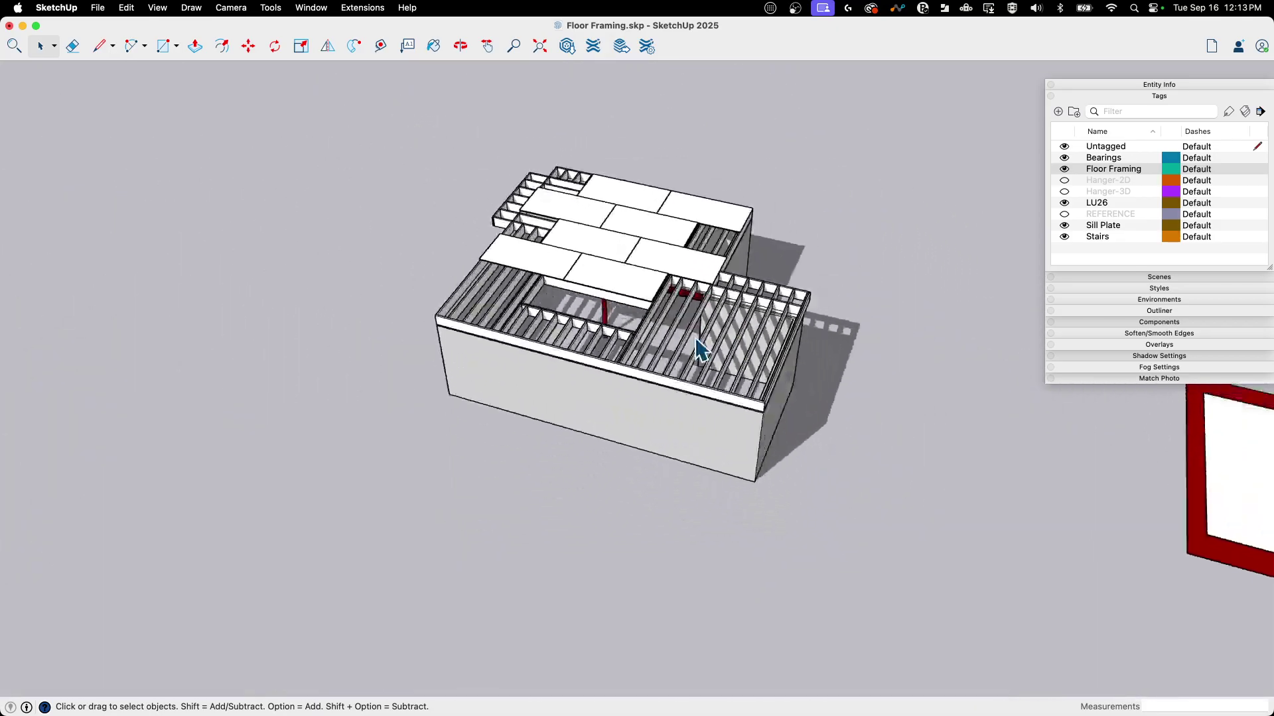
pyautogui.scroll(10, 762, 347)
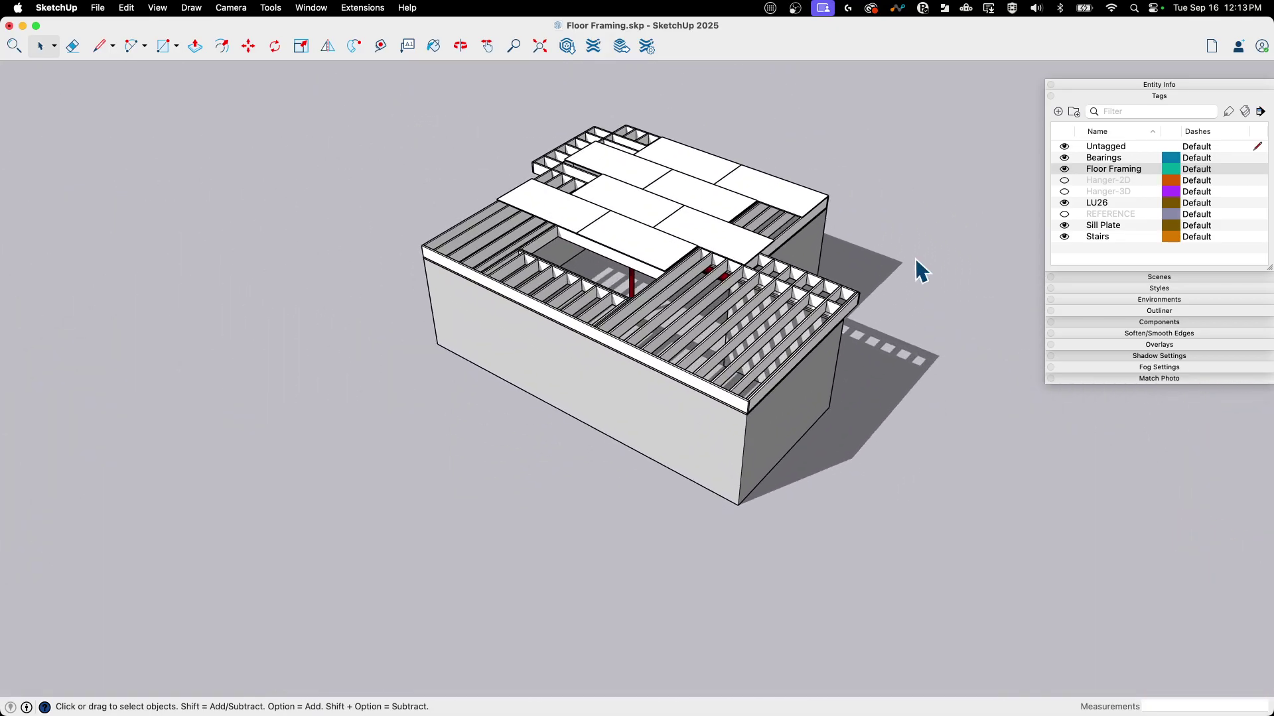
pyautogui.scroll(10, 841, 154)
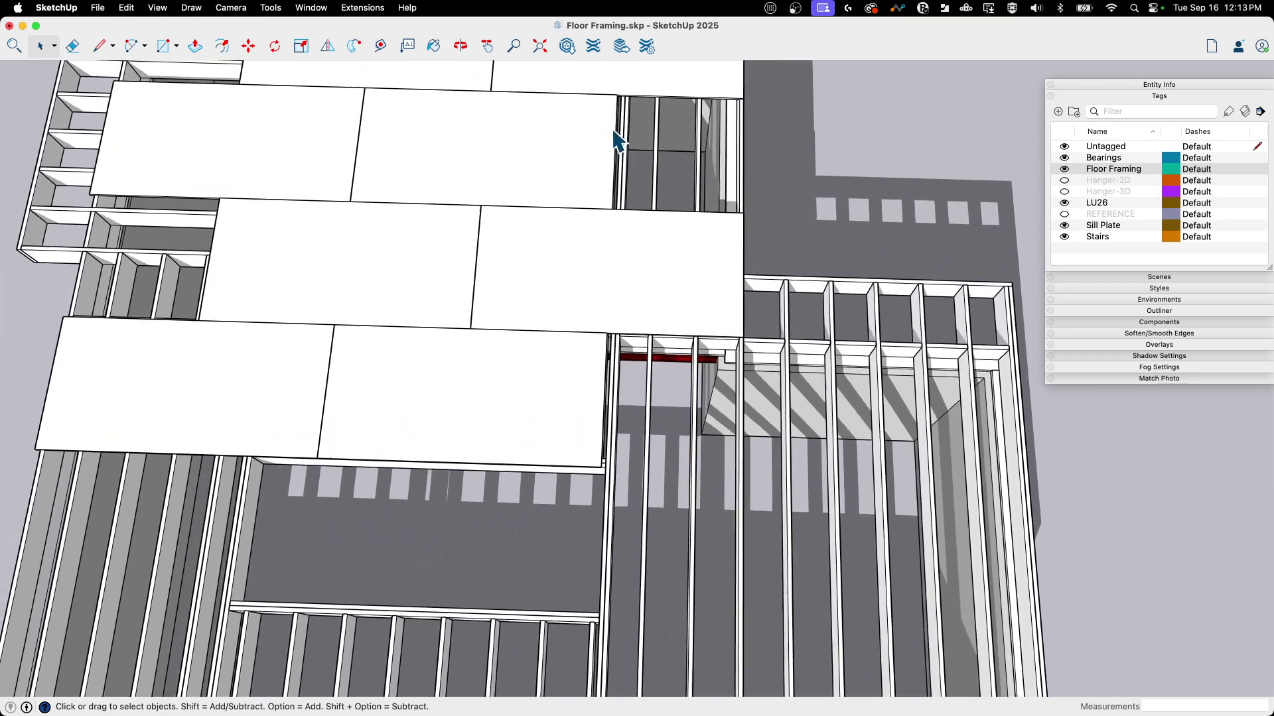
pyautogui.scroll(8, 705, 205)
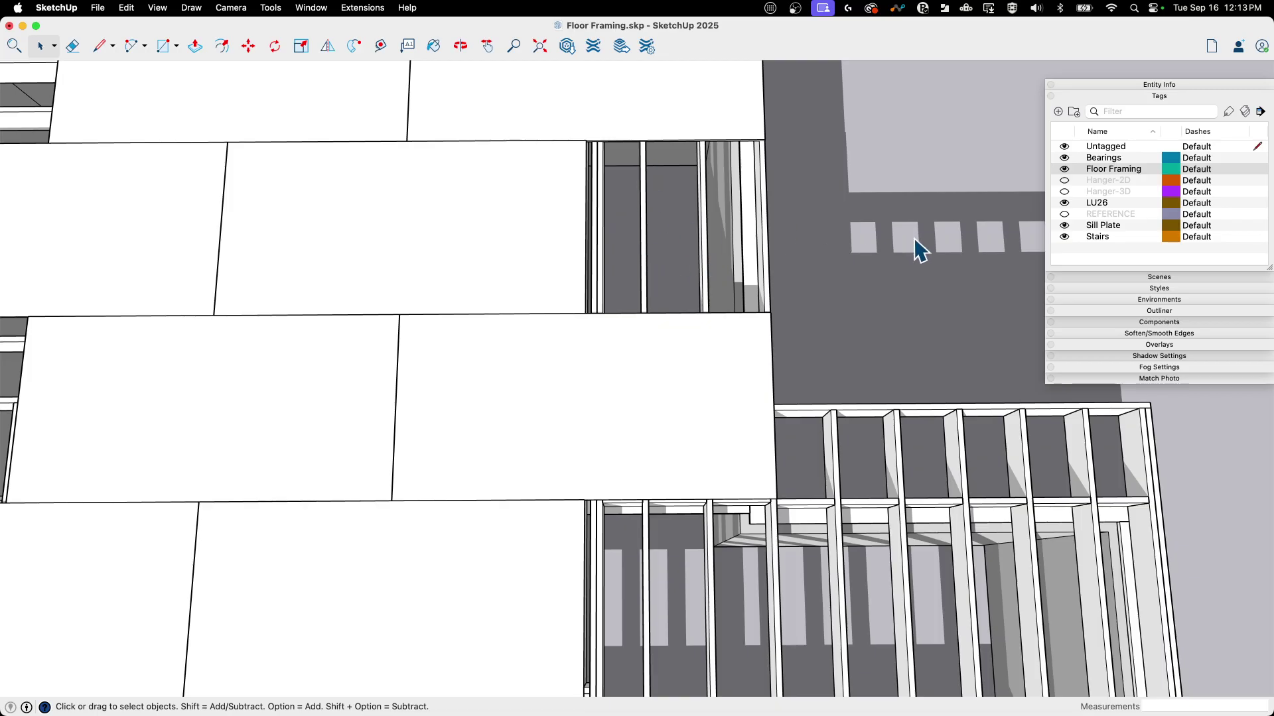
# Step: Inspect the whole sheeted floor framing from several angles and from farther away, together with the red-bordered panel beside the building
pyautogui.scroll(-10, 769, 216)
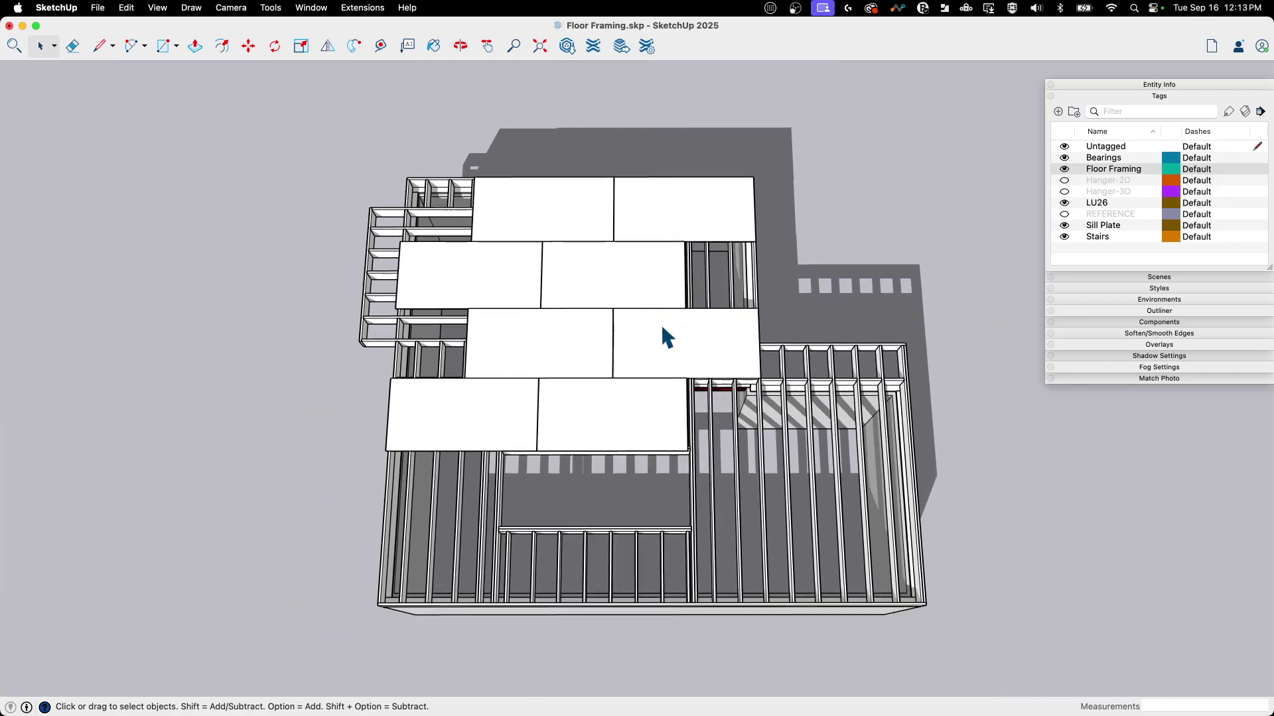
pyautogui.moveTo(661, 324); pyautogui.dragTo(690, 272, button='middle')
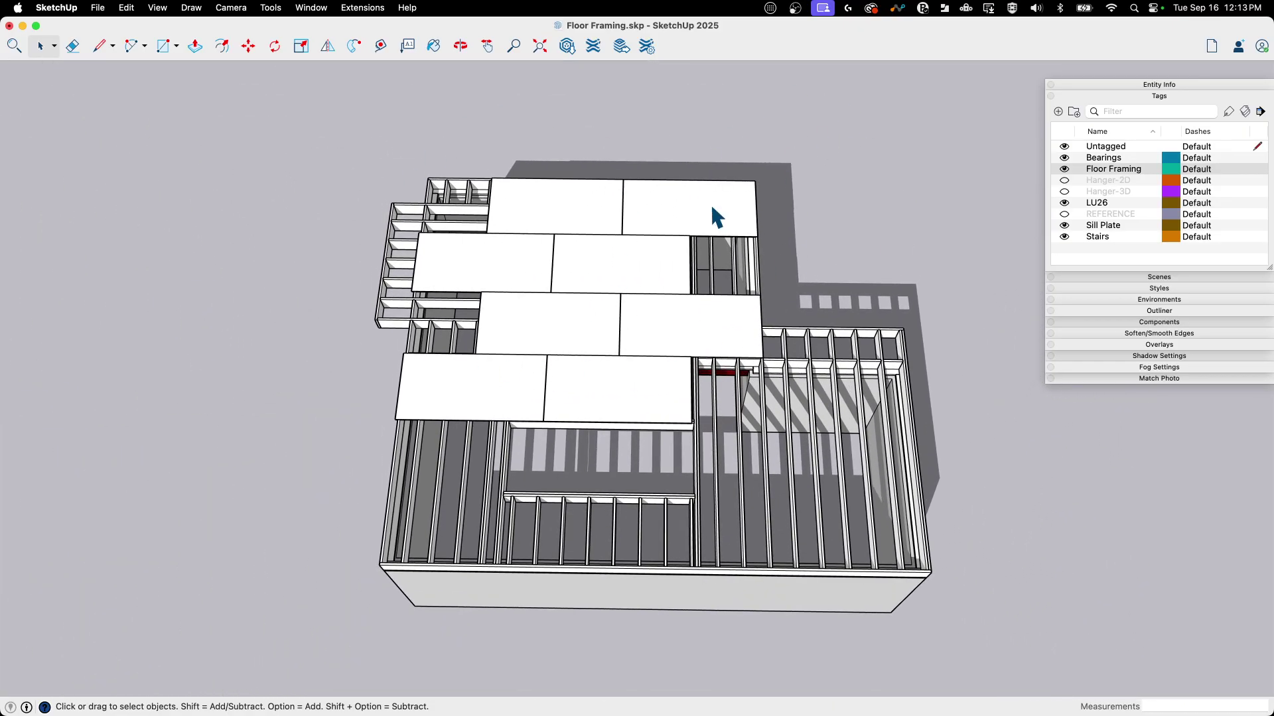
pyautogui.moveTo(739, 253); pyautogui.dragTo(710, 290, button='middle')
pyautogui.moveTo(807, 274); pyautogui.dragTo(857, 296, button='middle')
pyautogui.scroll(-4, 857, 296)
pyautogui.scroll(2, 839, 290)
pyautogui.moveTo(895, 350); pyautogui.dragTo(762, 368, button='middle')
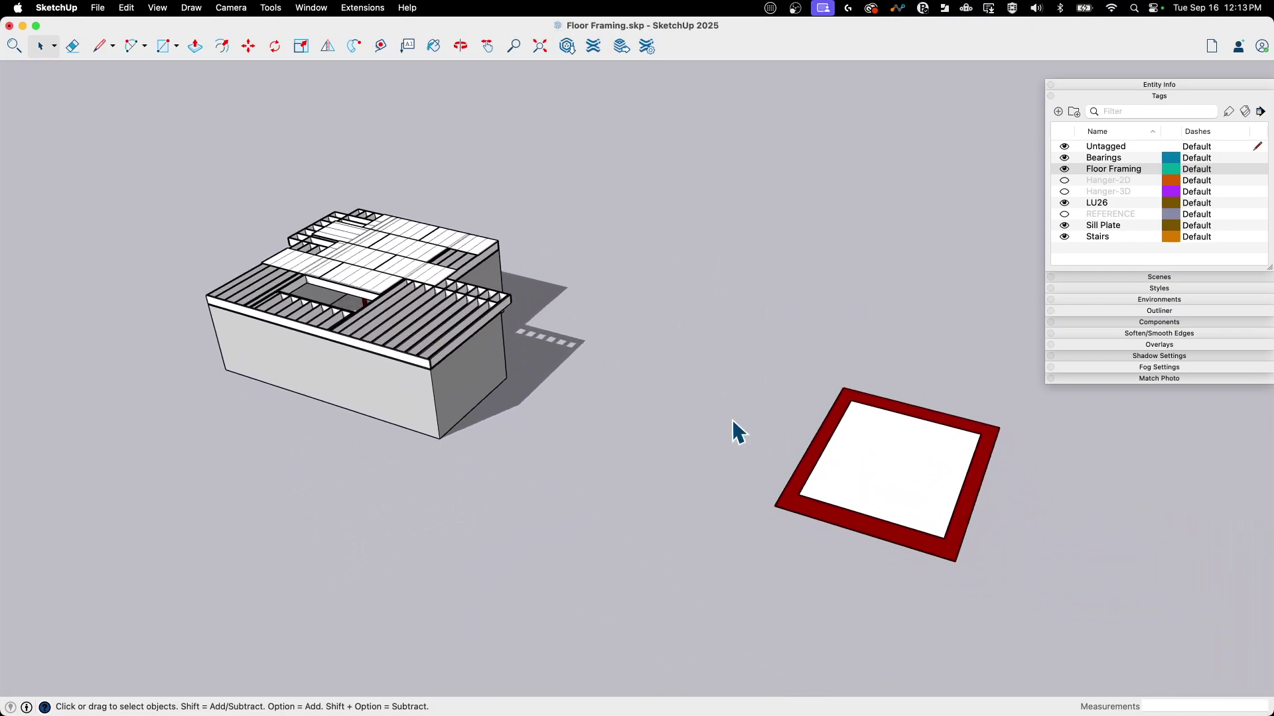
pyautogui.moveTo(999, 443); pyautogui.dragTo(521, 259, button='middle')
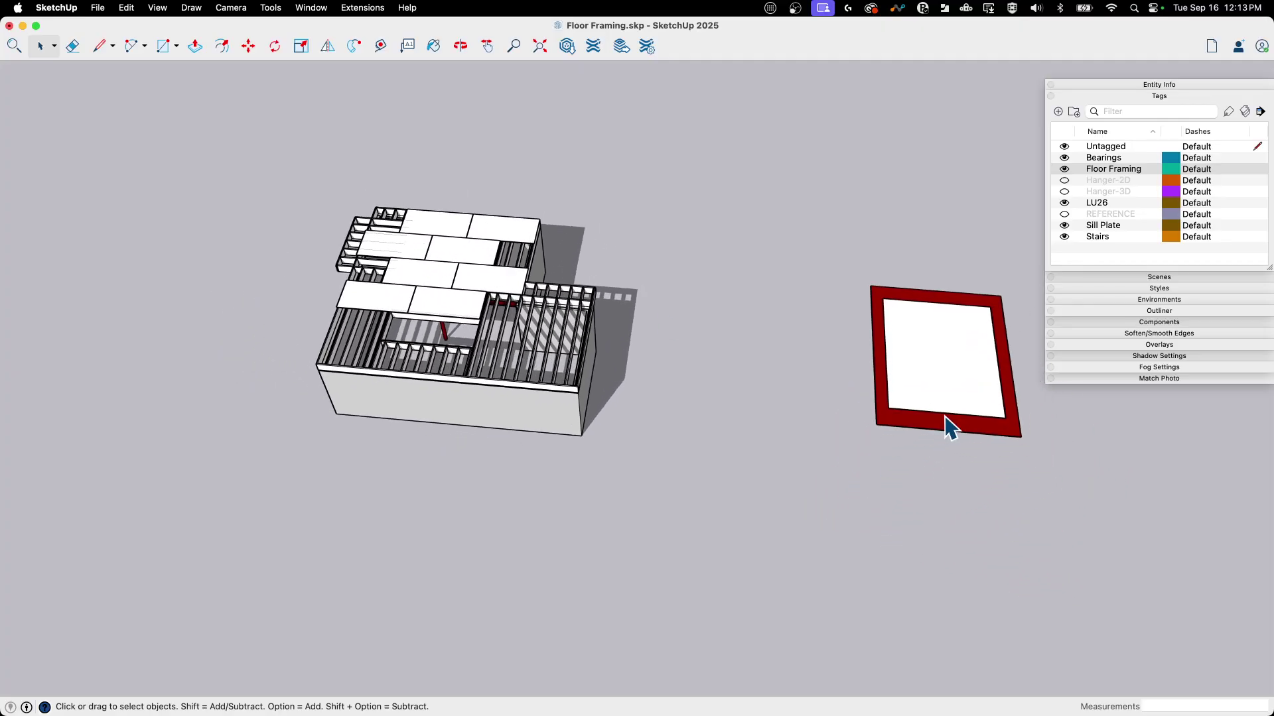